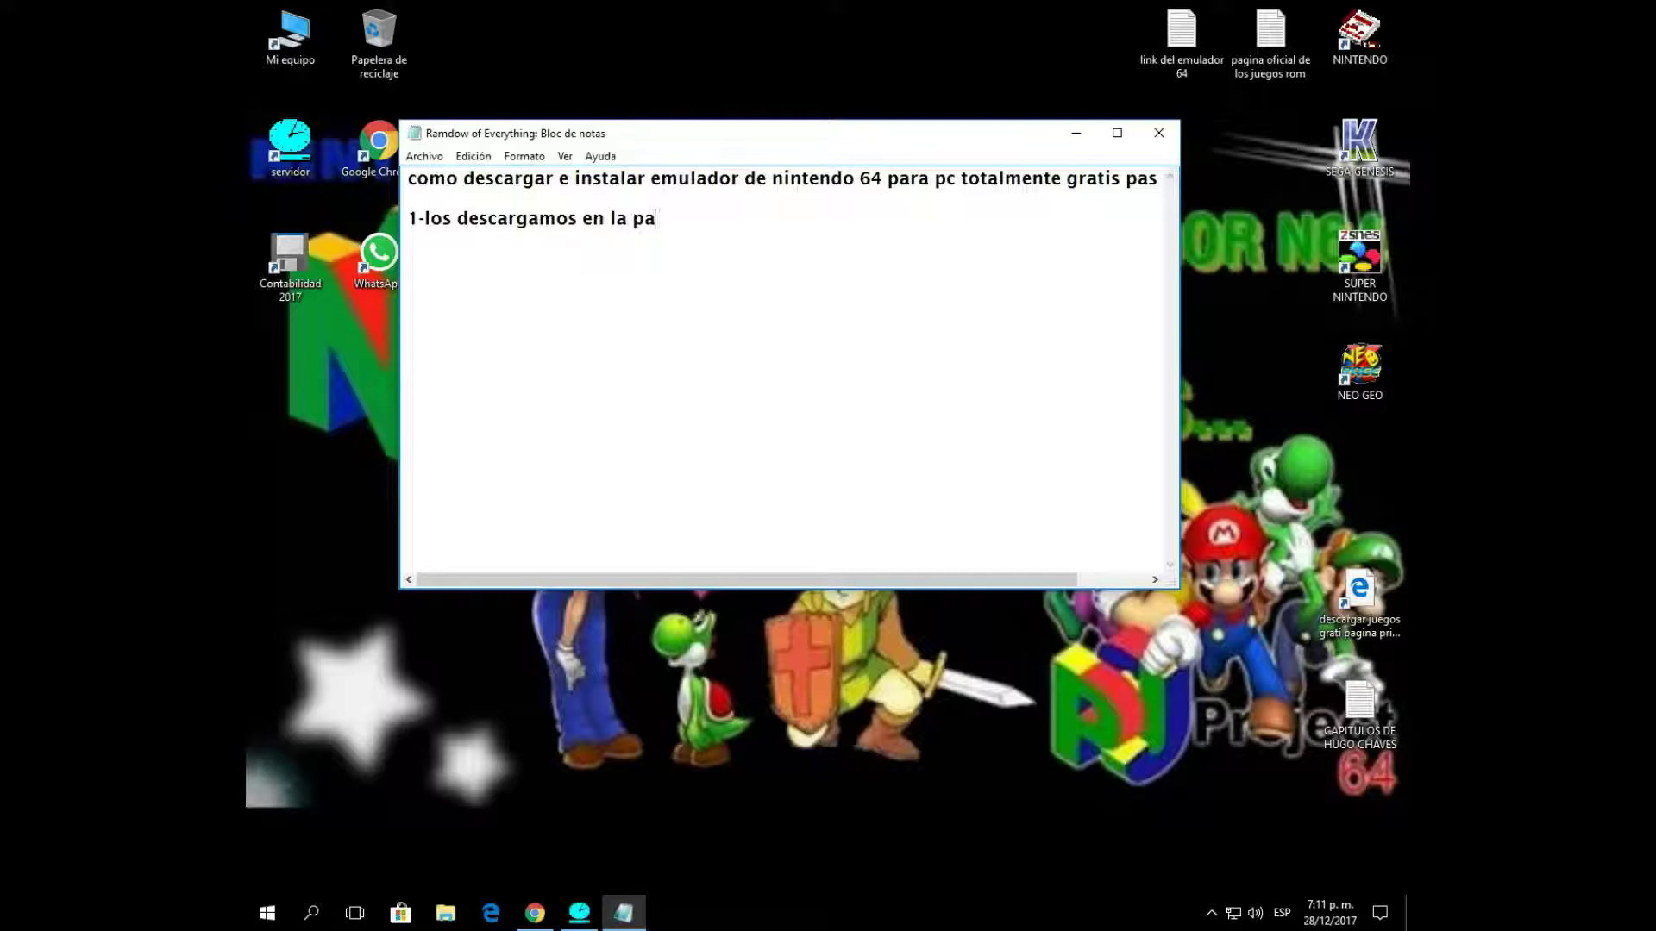
# Complete the note's first instruction so it reads "1-los descargamos en la pagina que le dejare en la descricion".
pyautogui.write('gina que le dejare ')
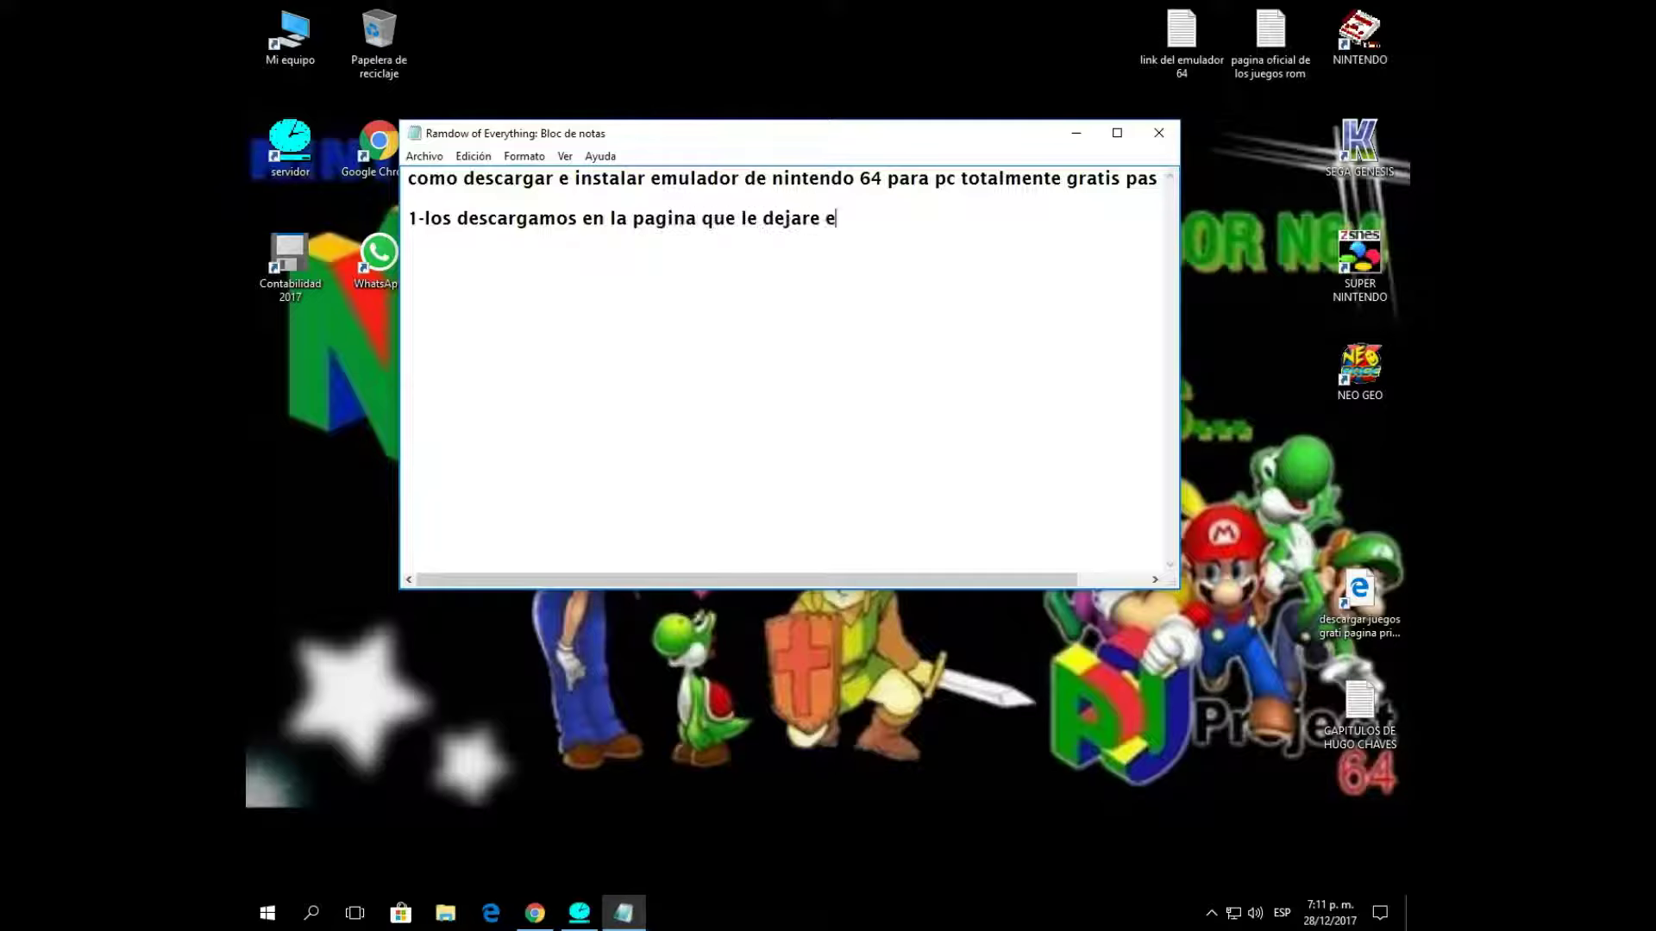
pyautogui.write('en la descricion')
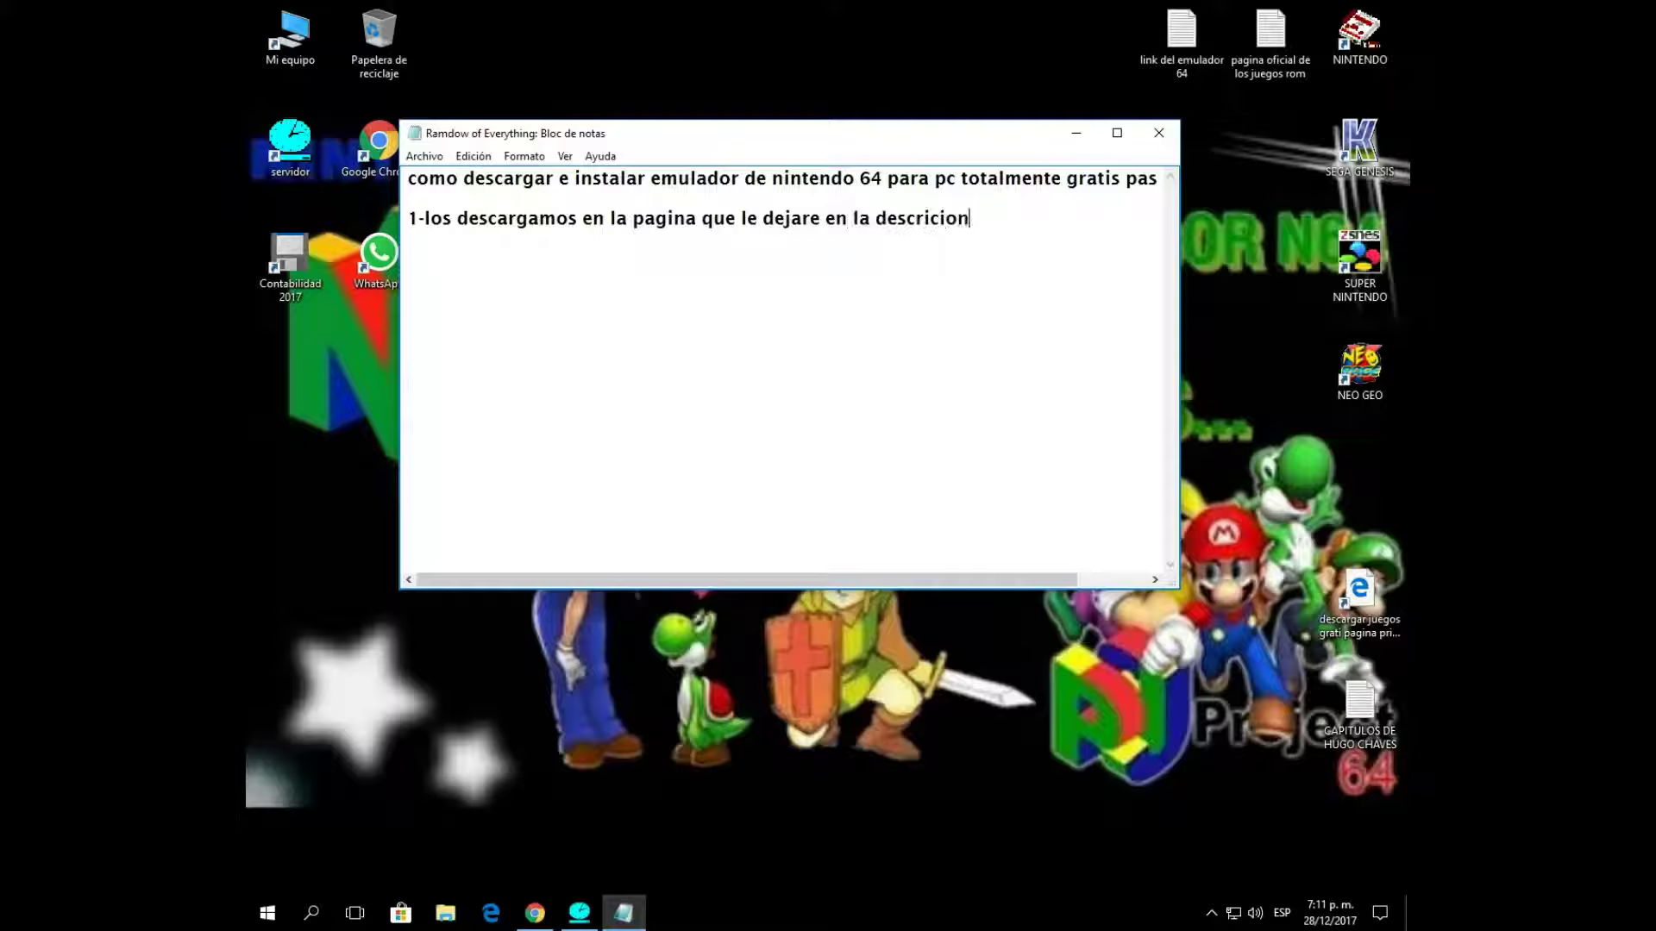
pyautogui.click(1076, 133)
# Switch to Chrome, start the MediaFire download of NINTENDO64 Proyect64 PV.rar, and cancel it.
pyautogui.click(534, 913)
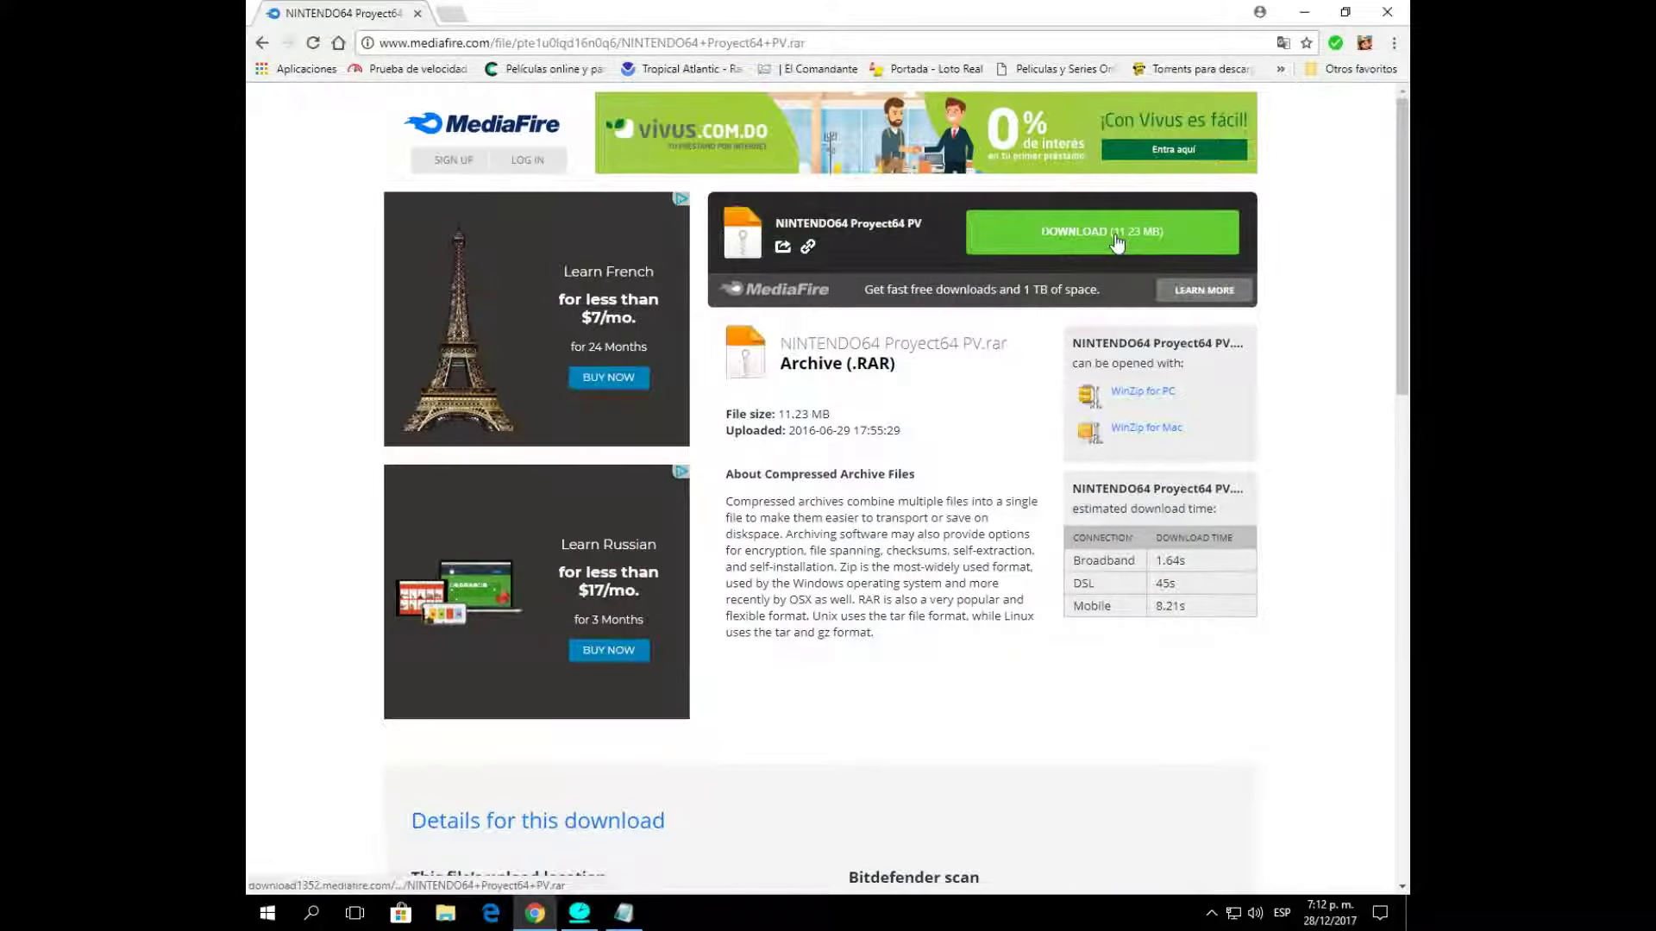
pyautogui.click(1117, 244)
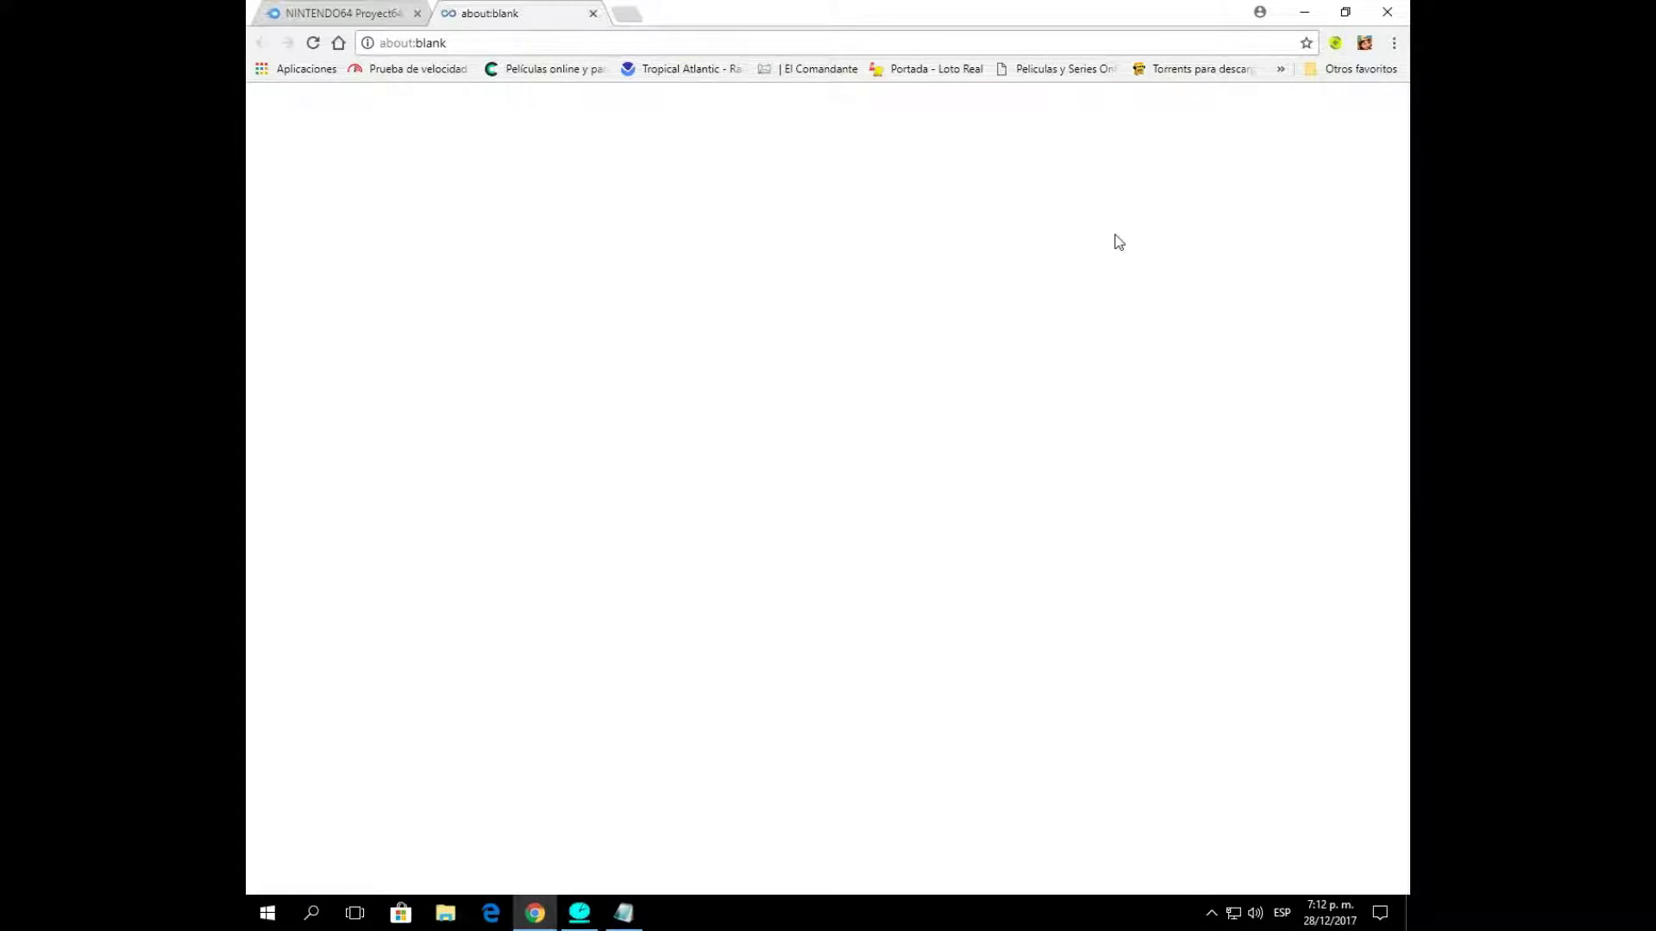
pyautogui.click(594, 13)
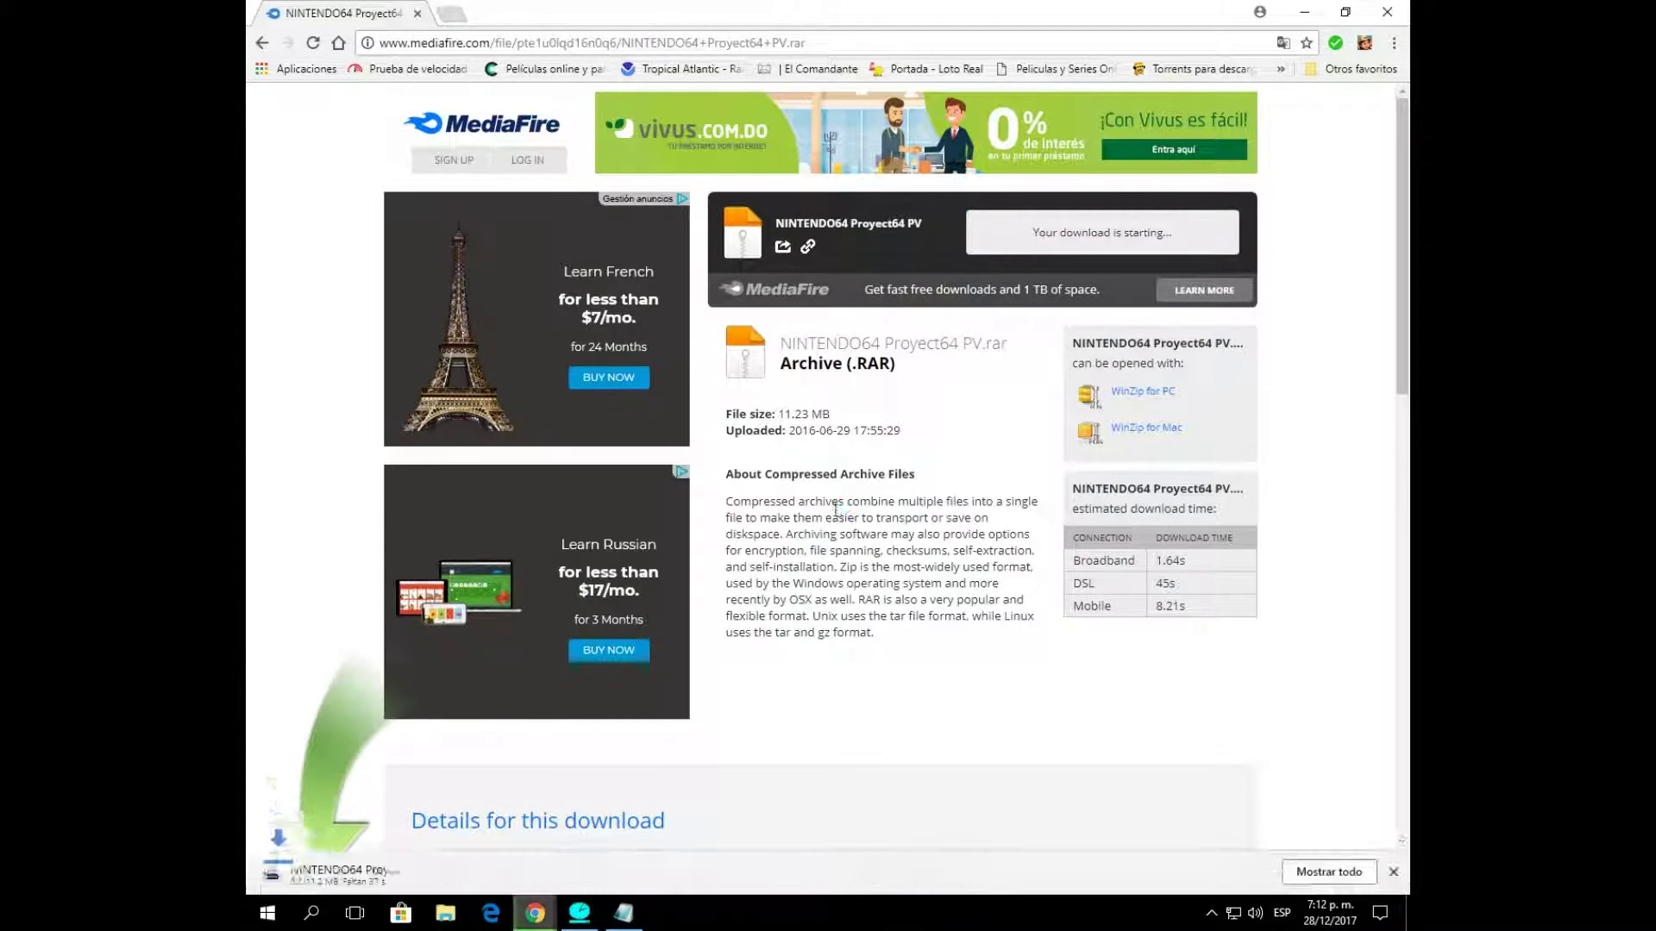
pyautogui.click(345, 880)
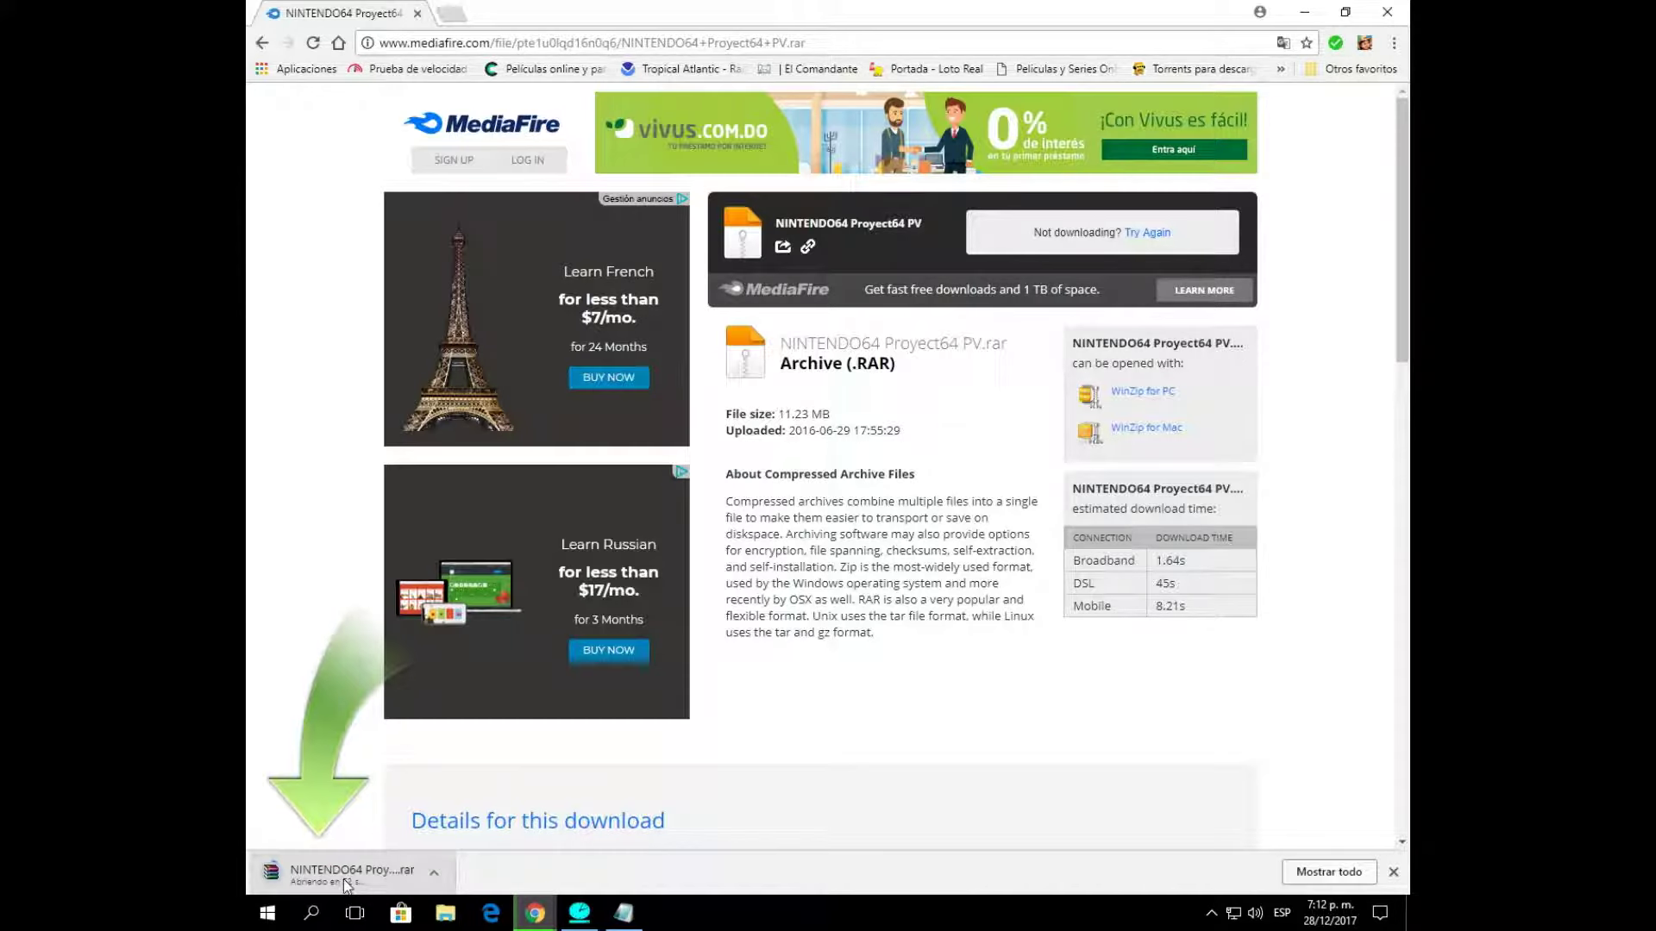
pyautogui.click(434, 873)
pyautogui.click(456, 845)
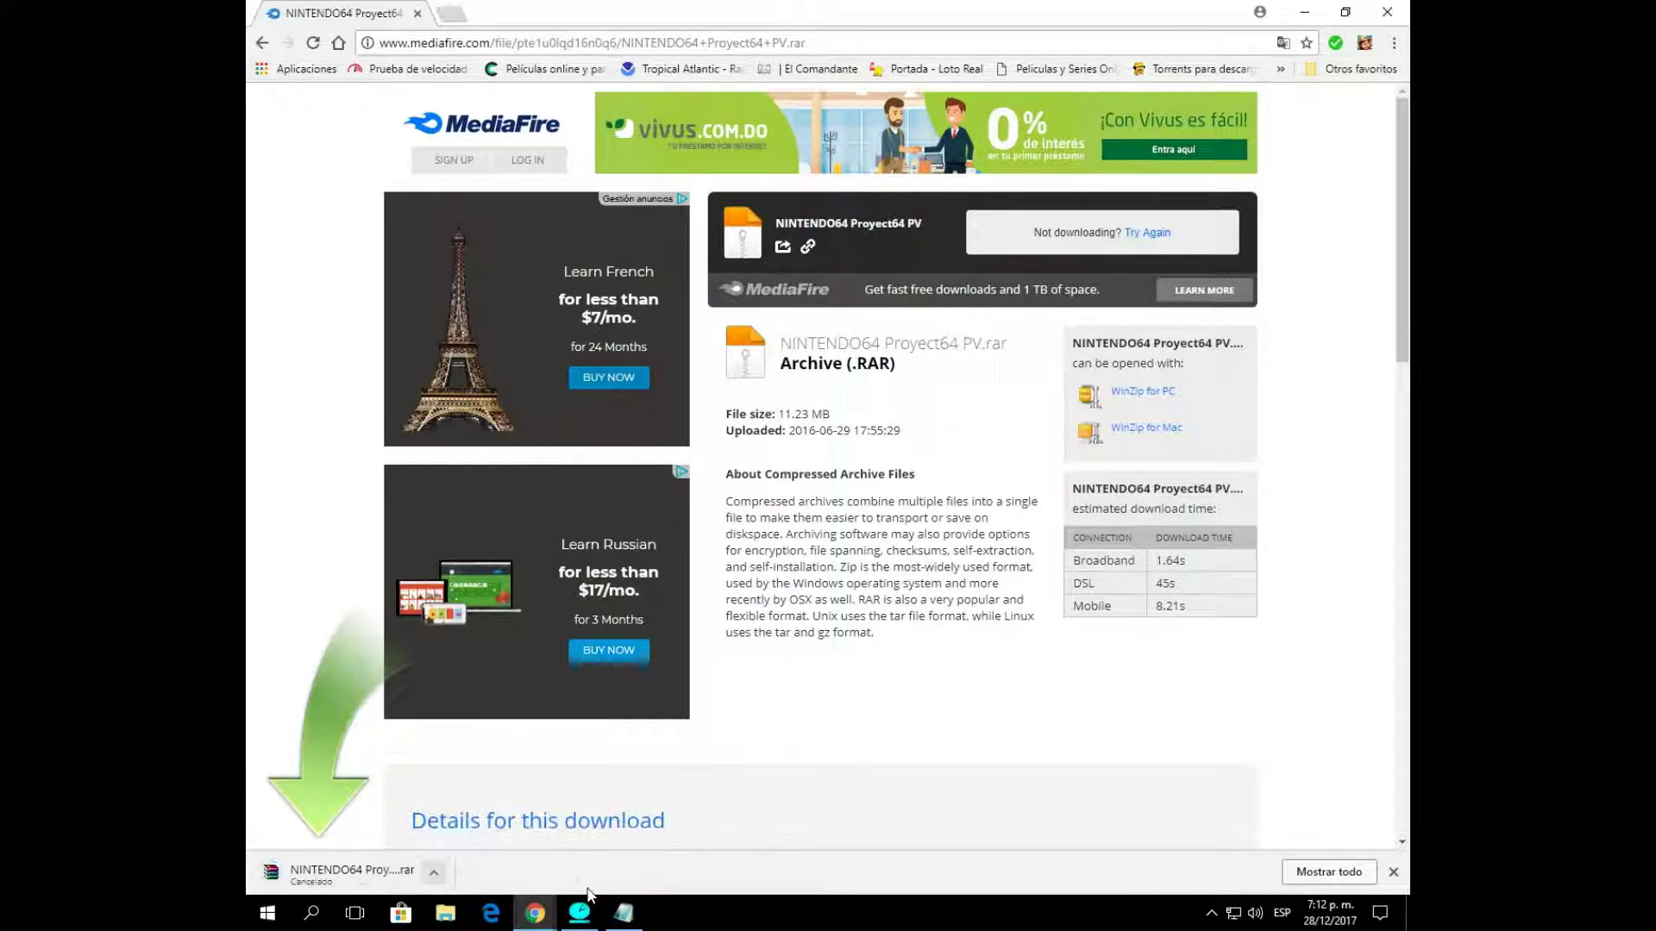
# Return to Notepad and add a separate line reading "no lo descargo porque ya lo tengo".
pyautogui.click(623, 913)
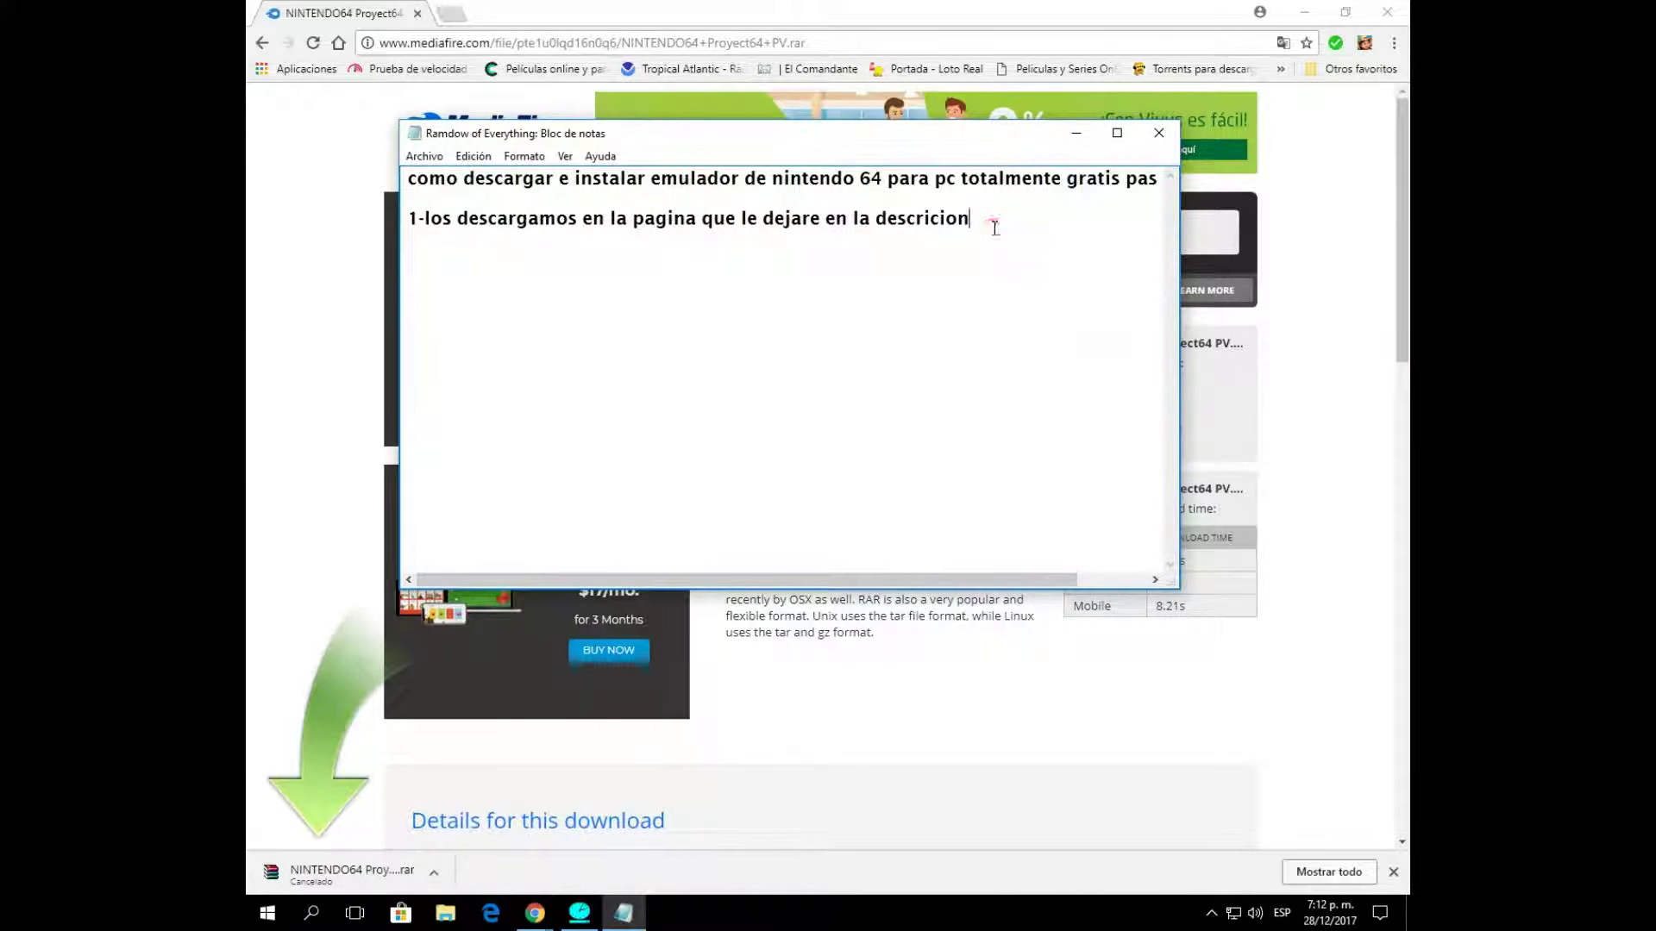
pyautogui.press('Return')
pyautogui.press('Return')
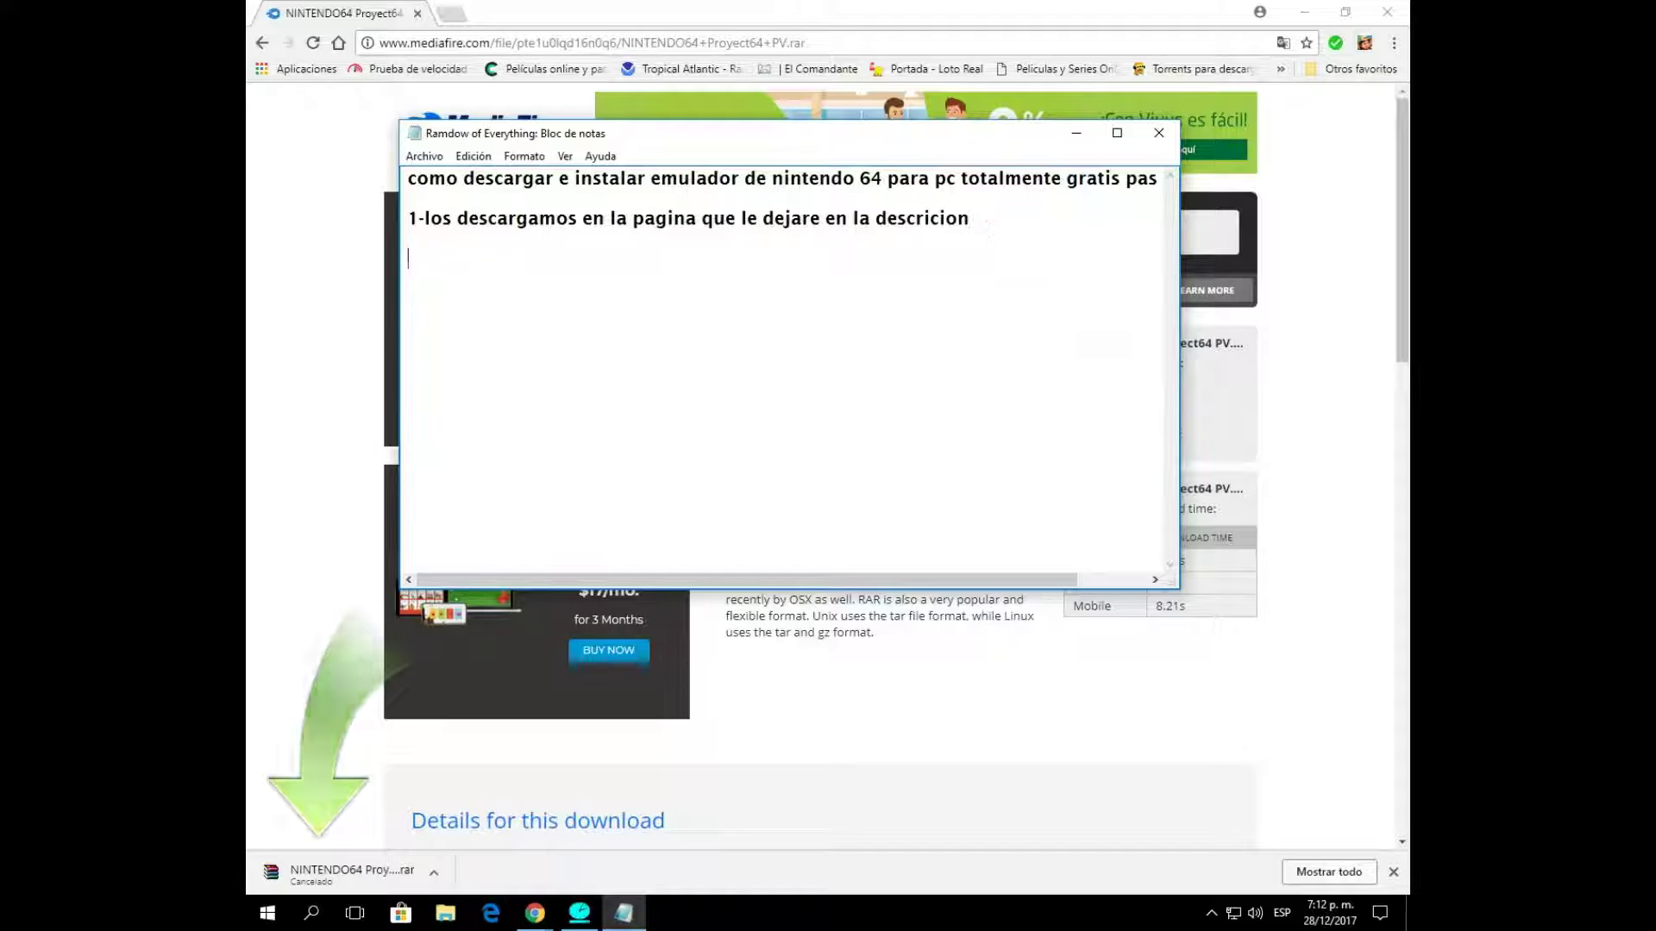
pyautogui.write('no los')
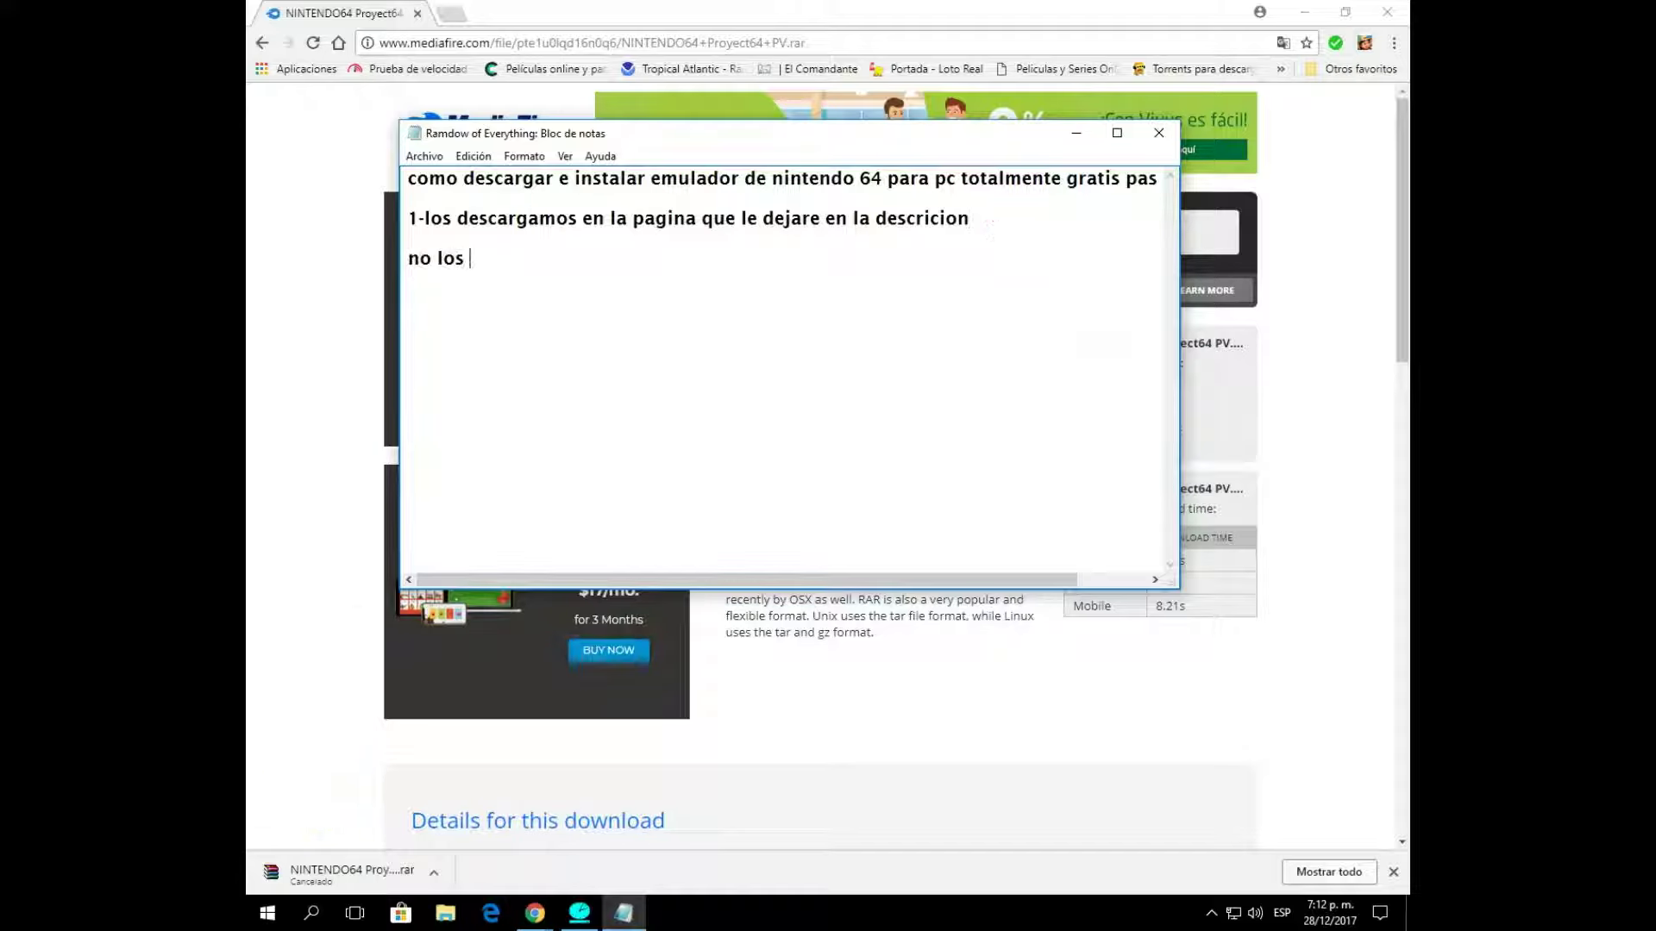
pyautogui.press('BackSpace')
pyautogui.write('desca')
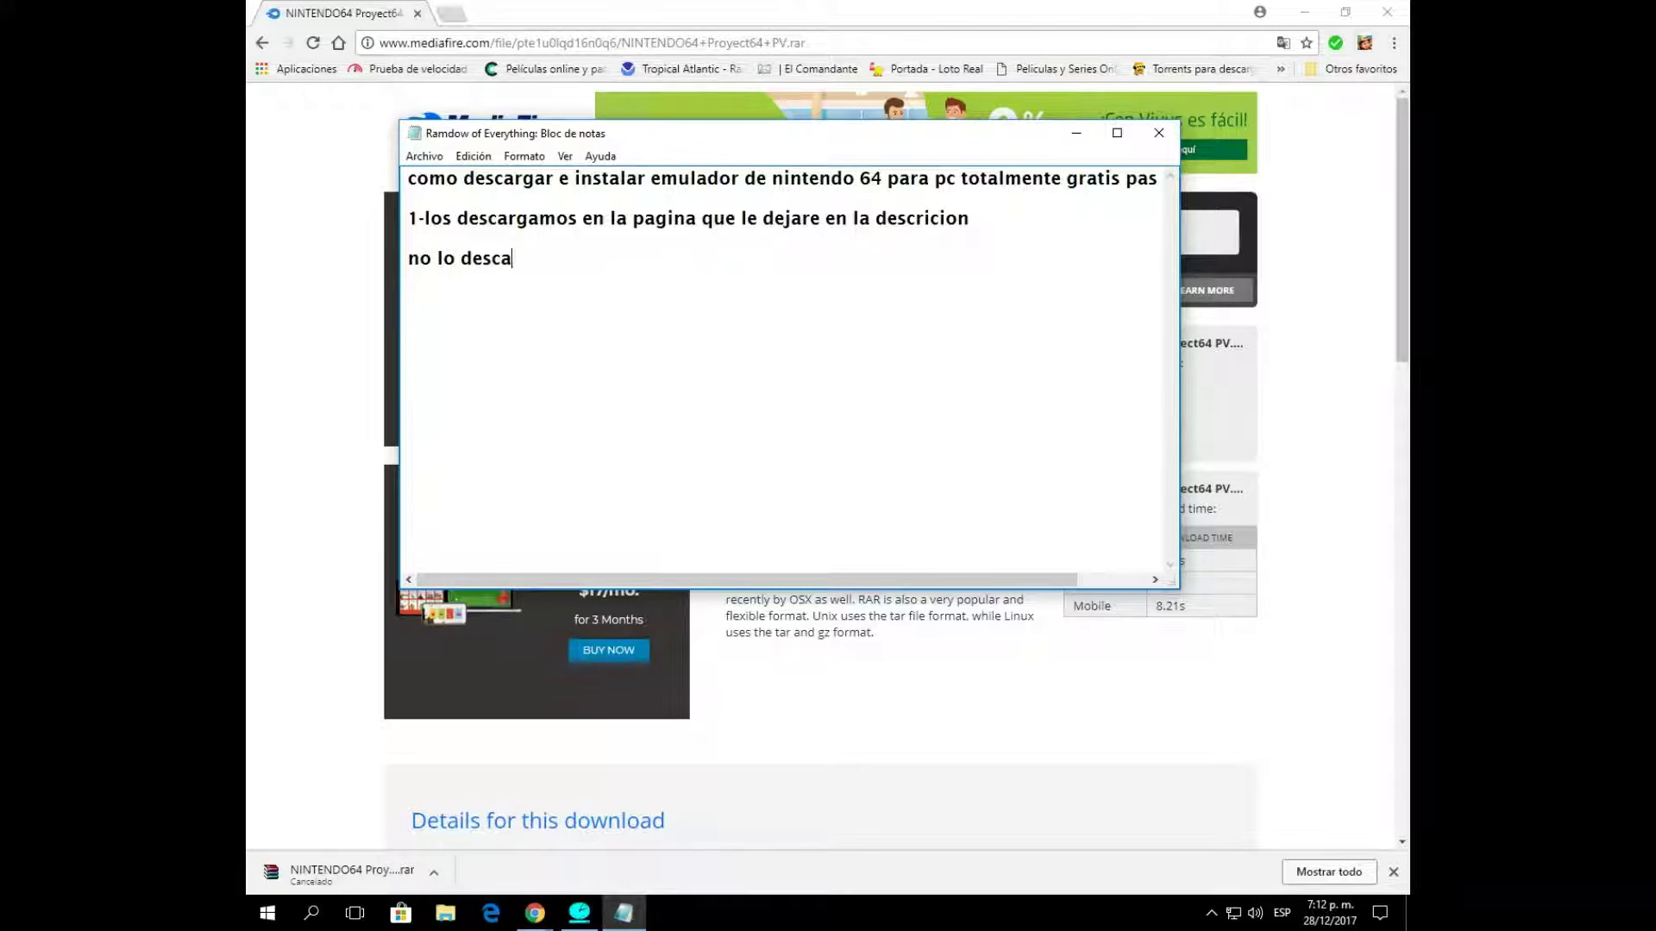
pyautogui.write('rgo porque ya lo tengo')
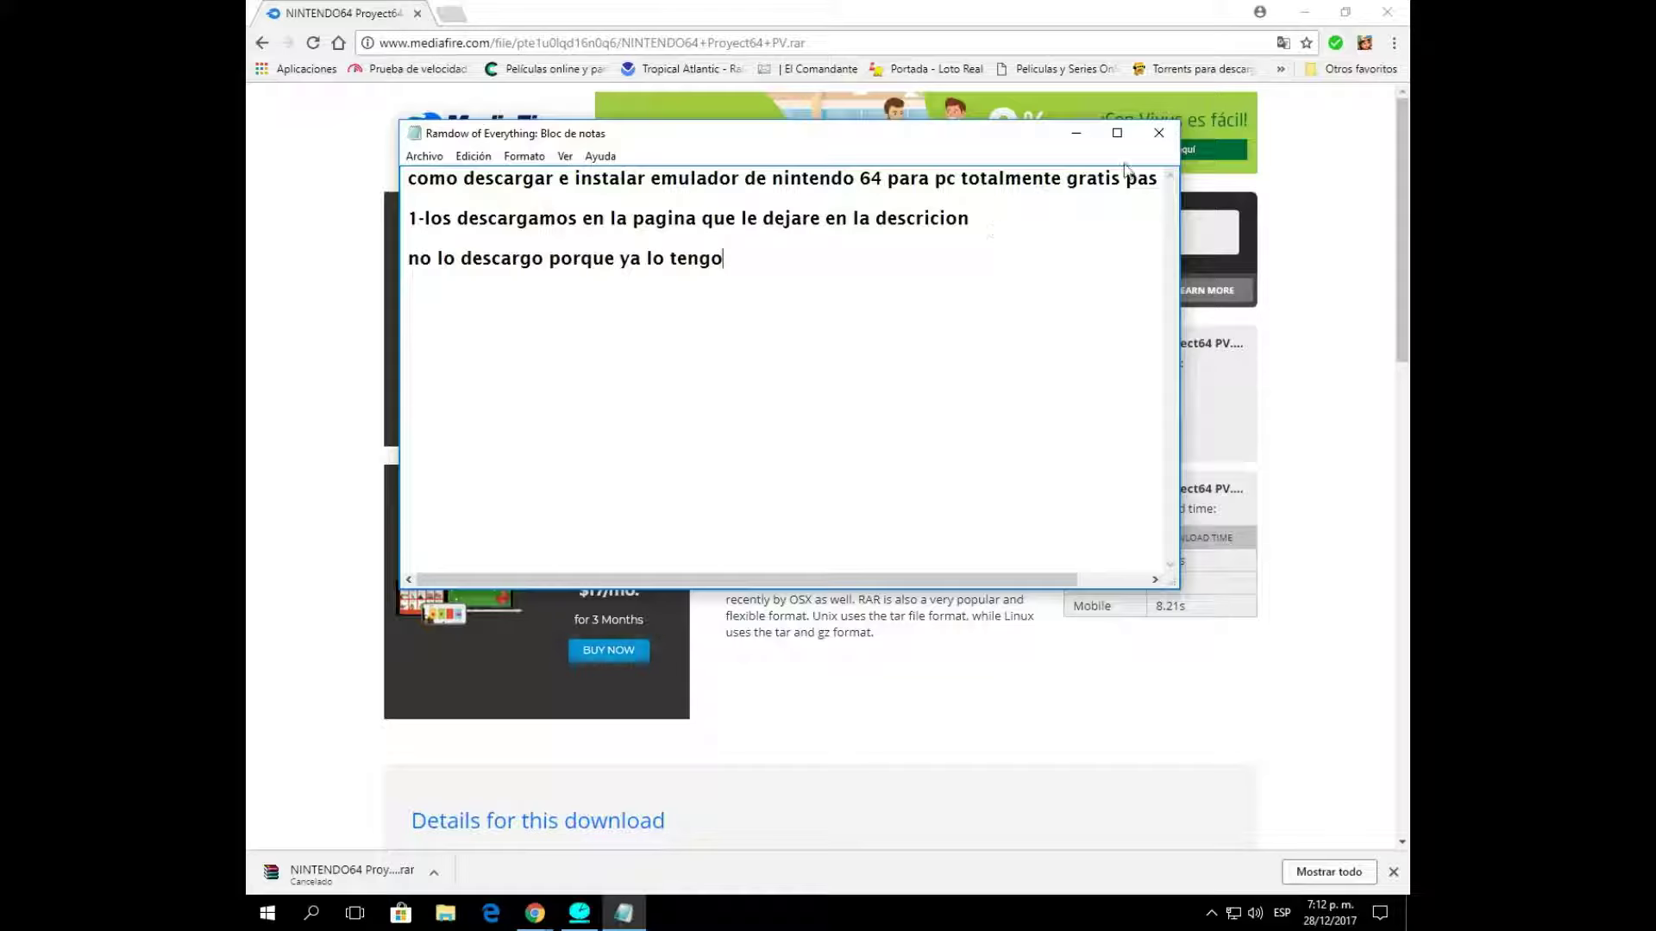
# Clear the desktop by dismissing the prize pop-up and select the NINTENDO64 Proyect64 PV archive.
pyautogui.click(1076, 133)
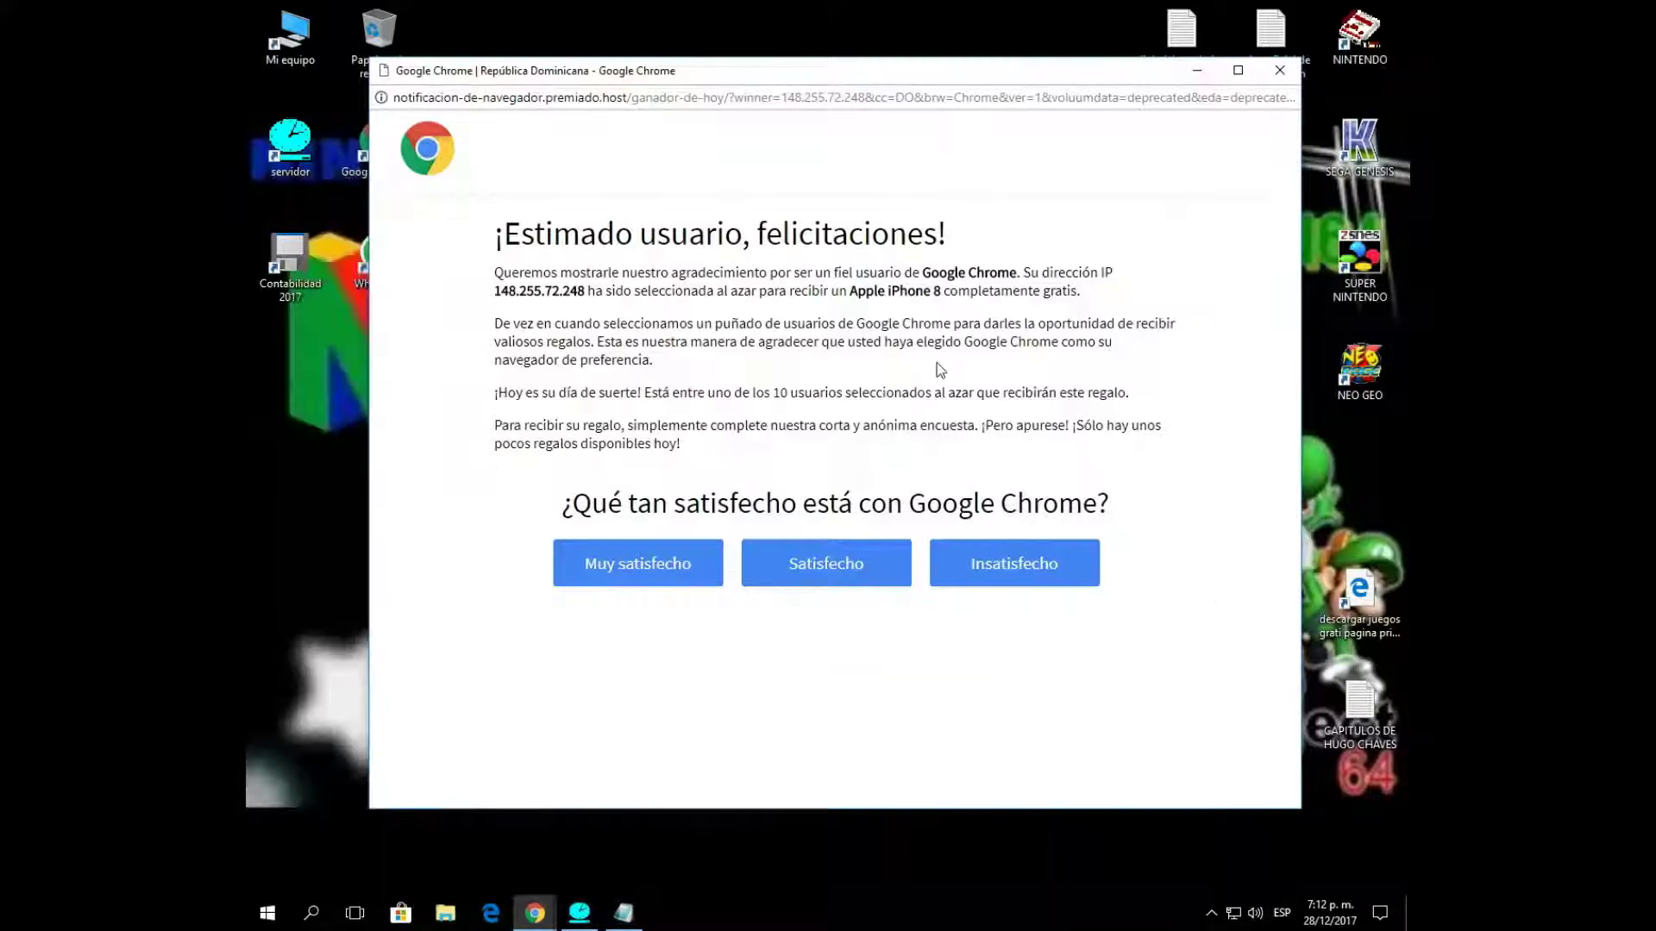
pyautogui.click(1279, 70)
pyautogui.moveTo(675, 503); pyautogui.dragTo(862, 209)
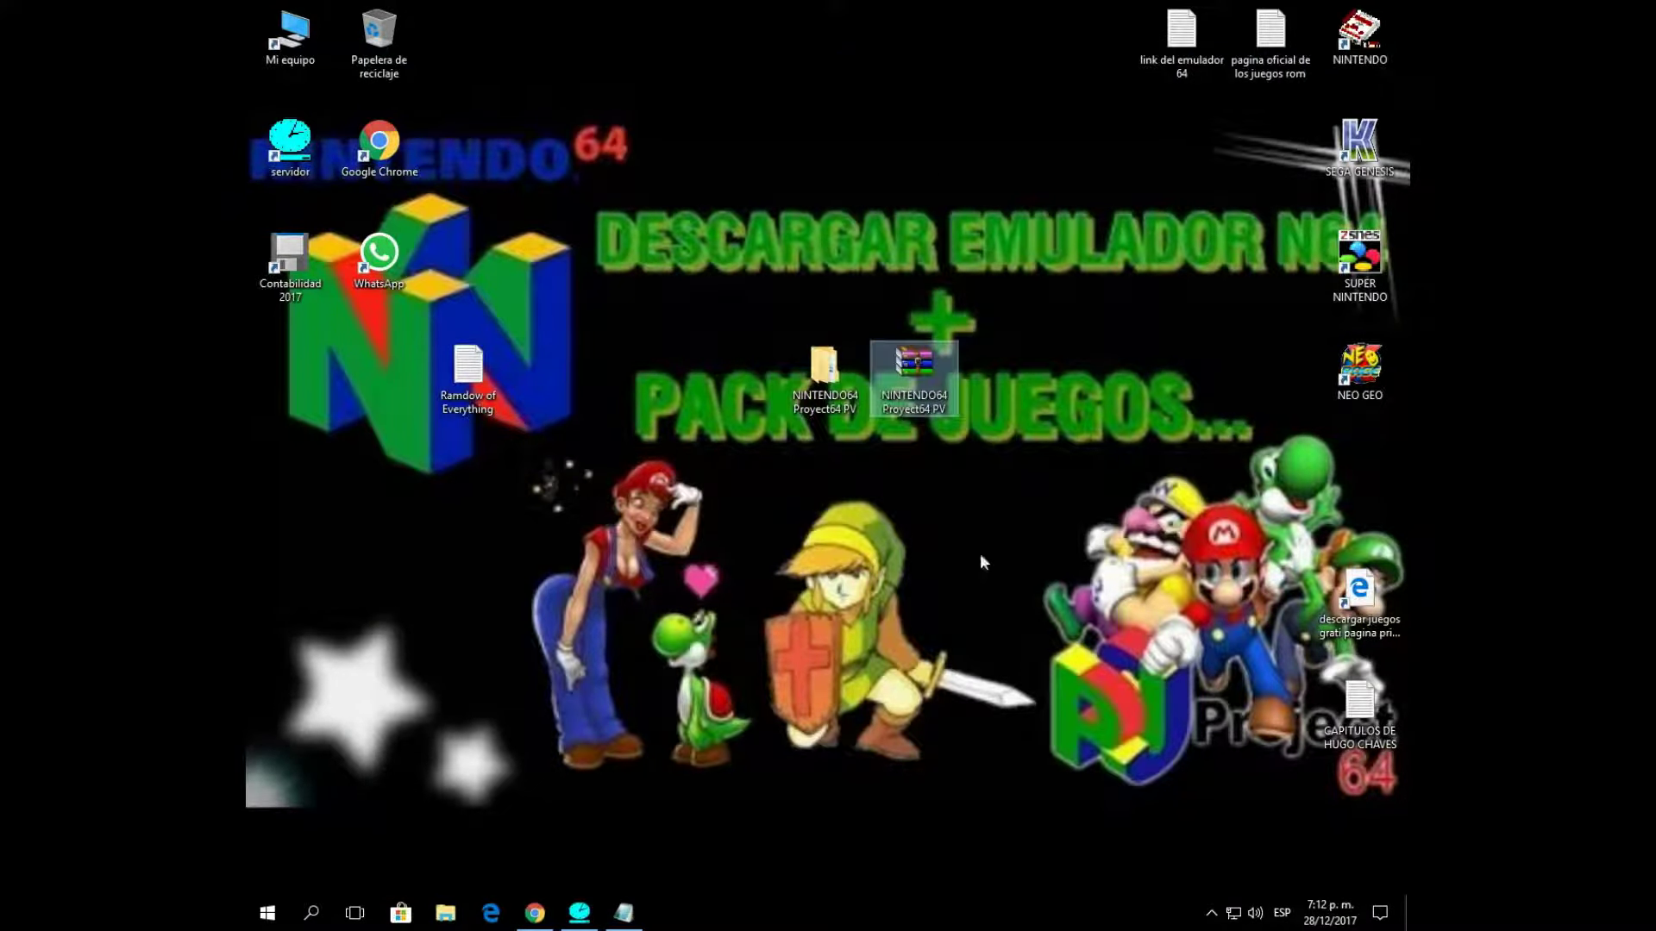
# Add the line "este es el archivo winrar los decomprime" to the Notepad note.
pyautogui.click(623, 913)
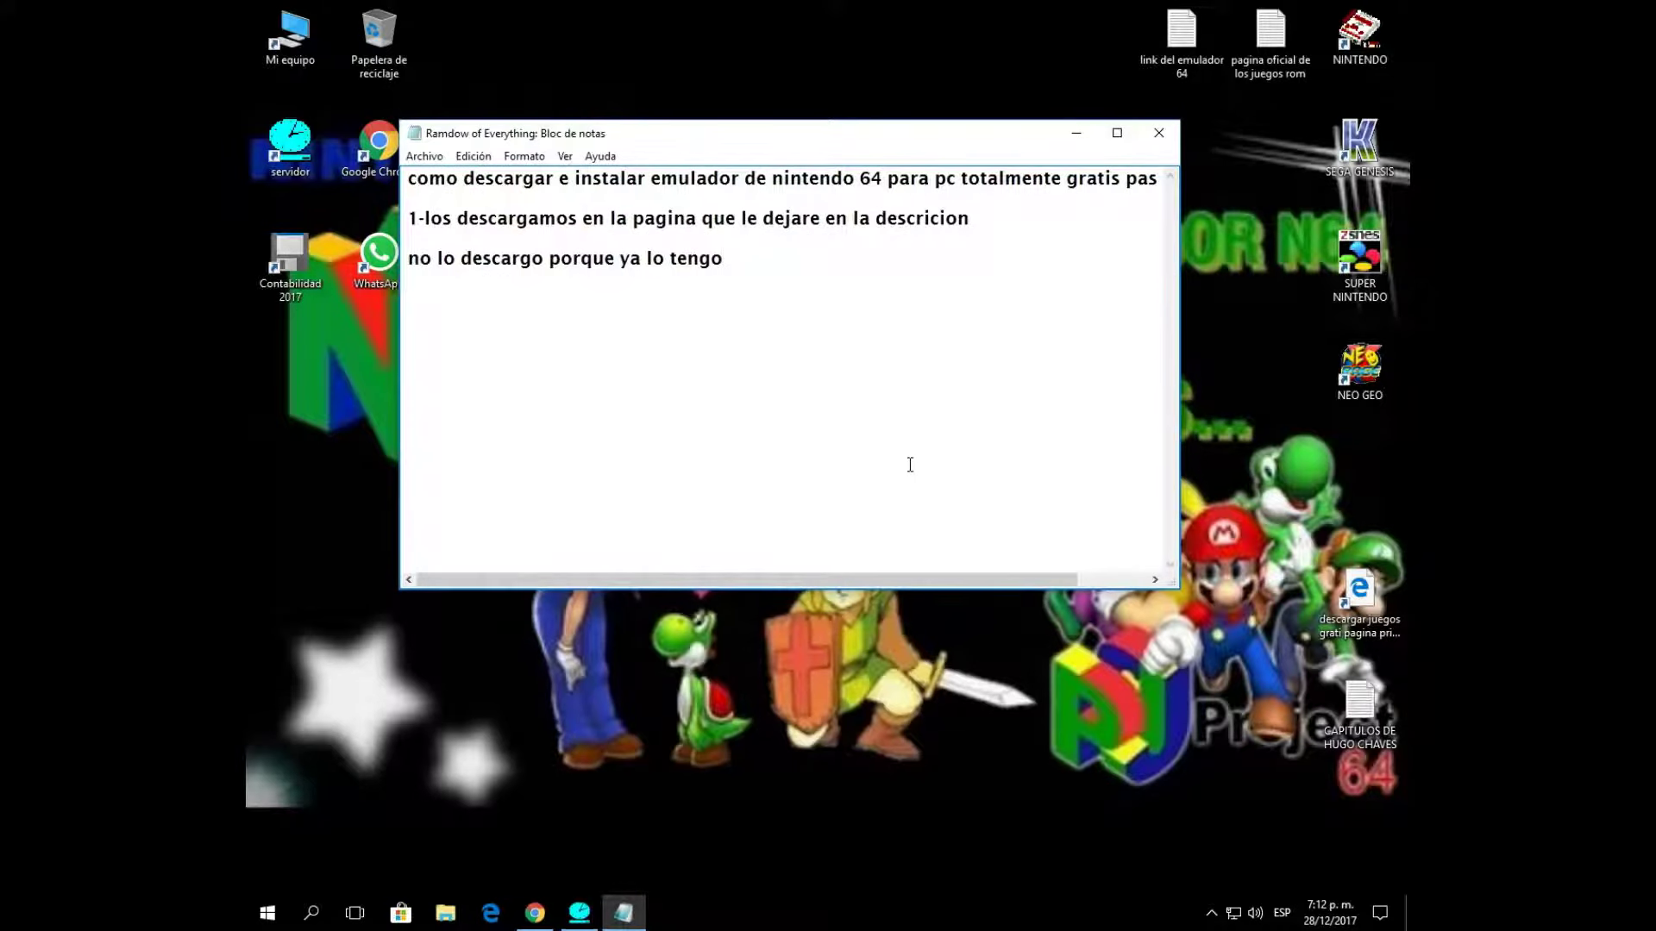
pyautogui.press('Return')
pyautogui.write('eeste es el archivo winrar')
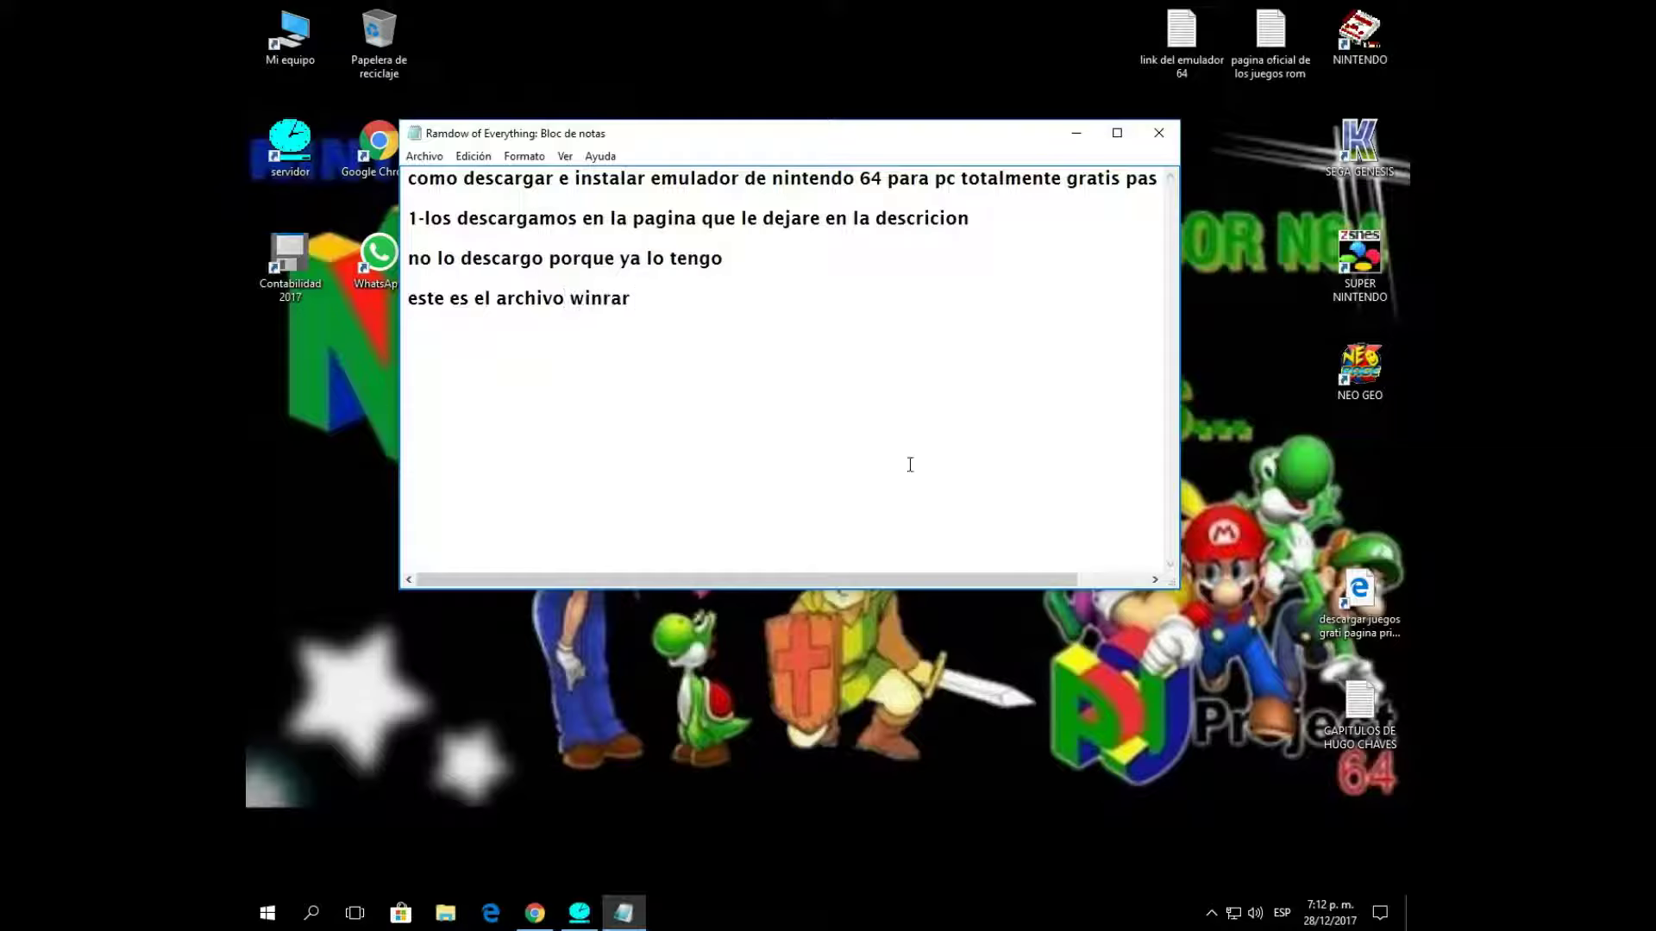
pyautogui.write('los decomprime')
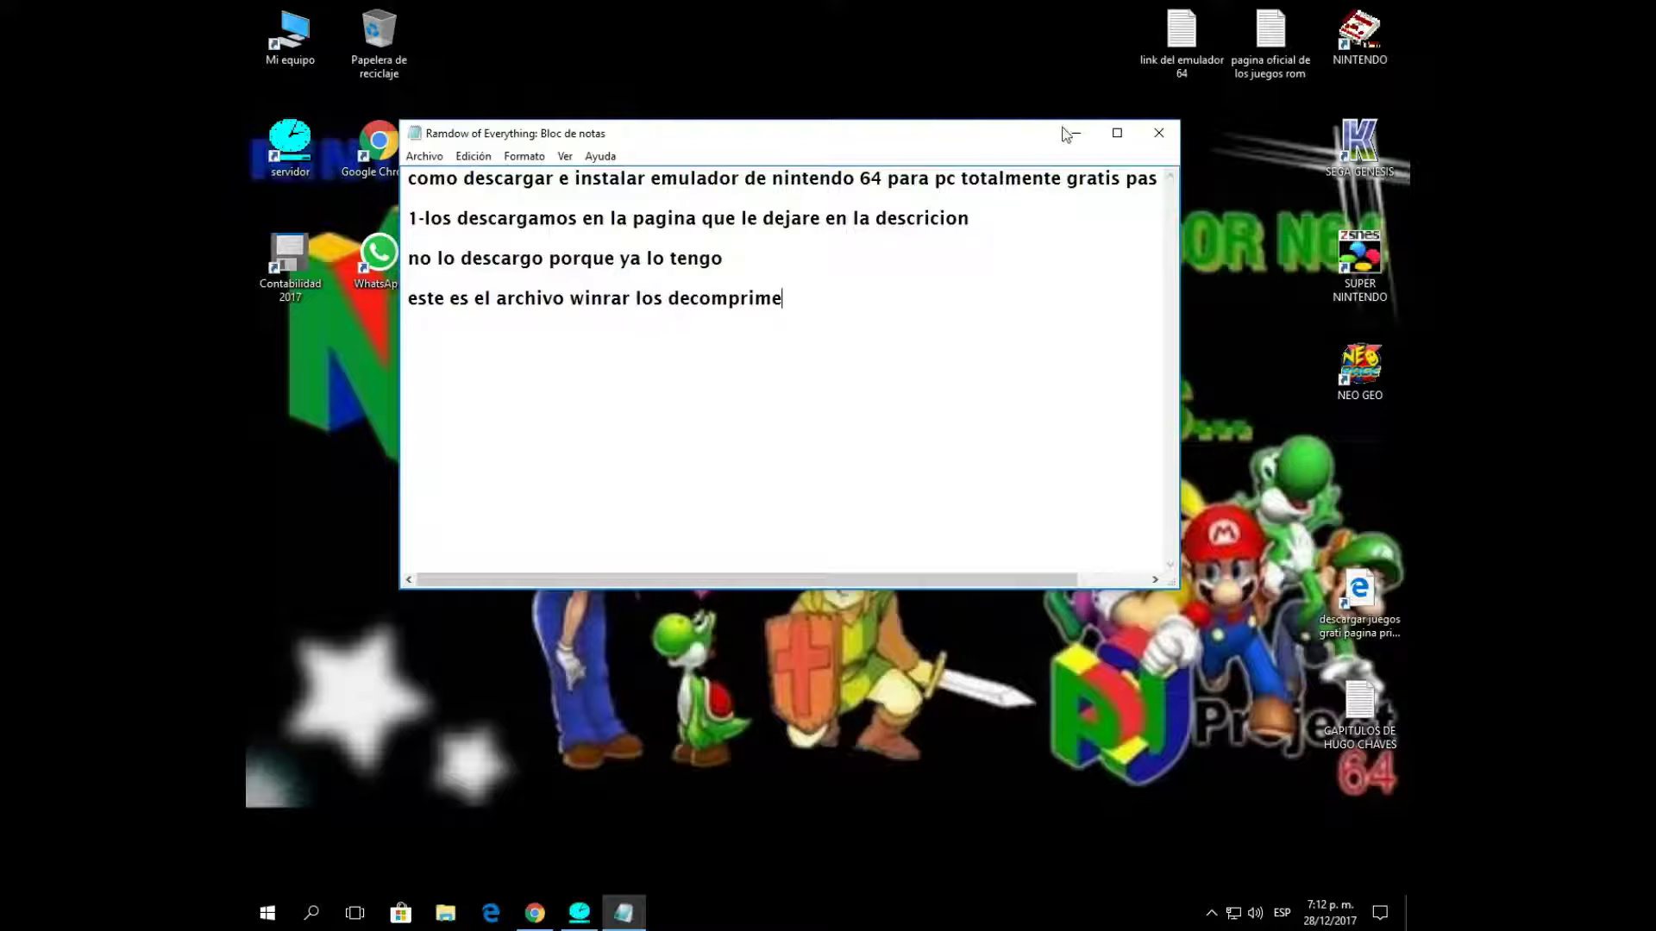
# Check the archive's extraction options on the desktop and continue the note's line with "le dan donde dice extrael nintendo64".
pyautogui.press('super+d')
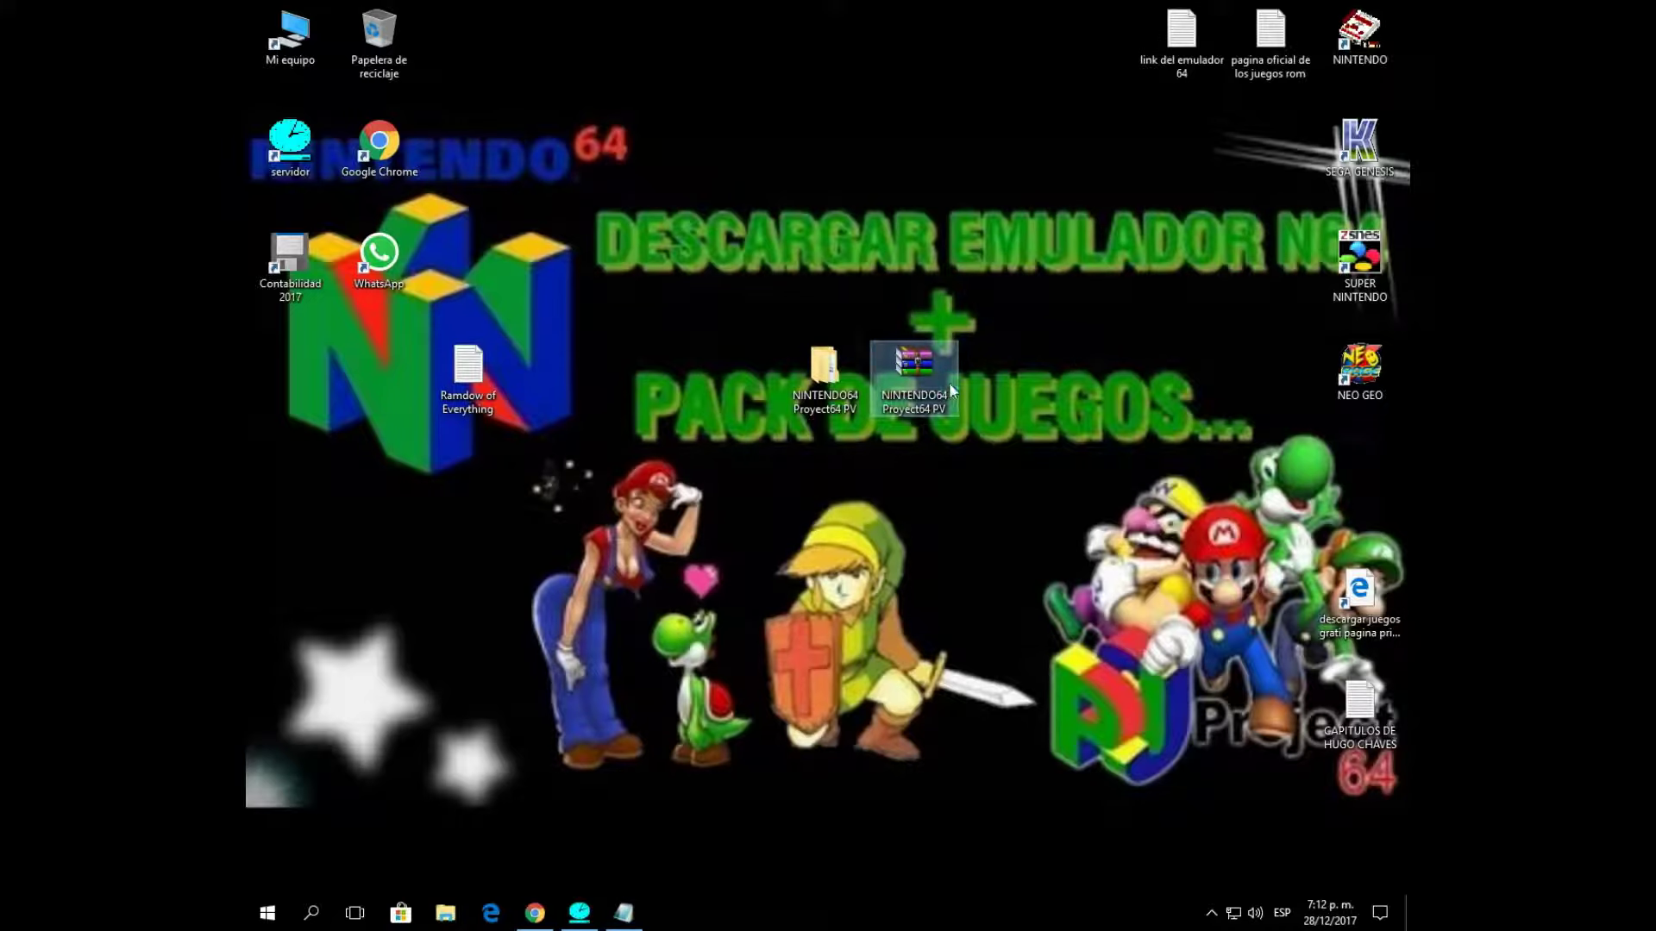
pyautogui.rightClick(948, 385)
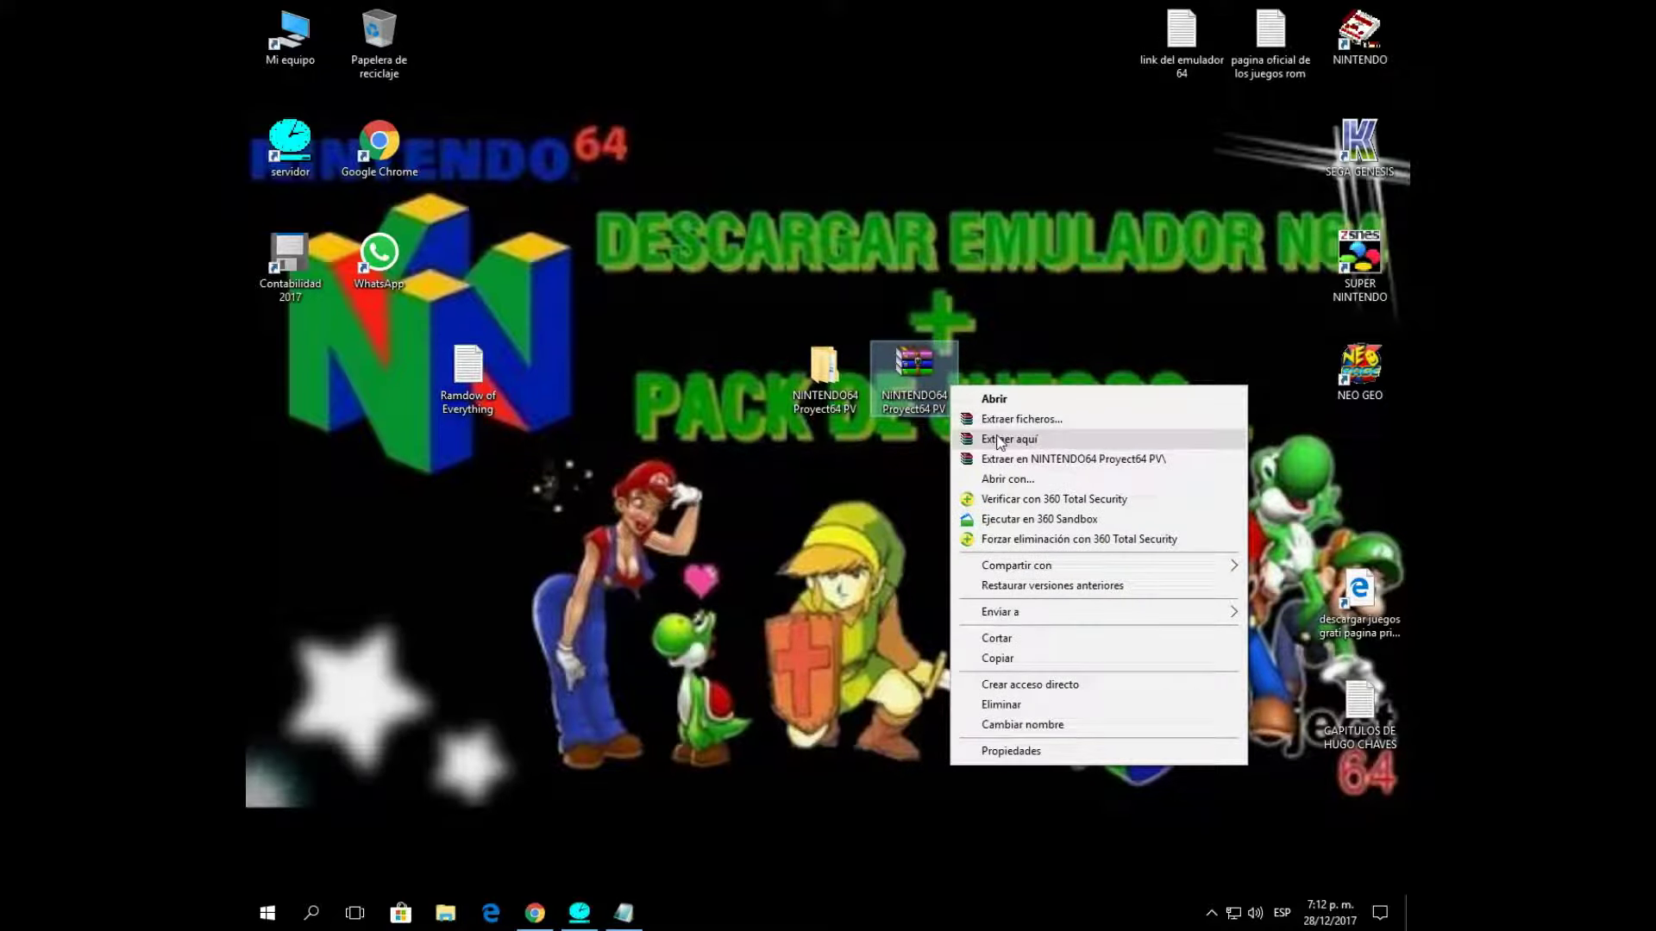
pyautogui.click(624, 912)
pyautogui.write('le dan donde dice extra')
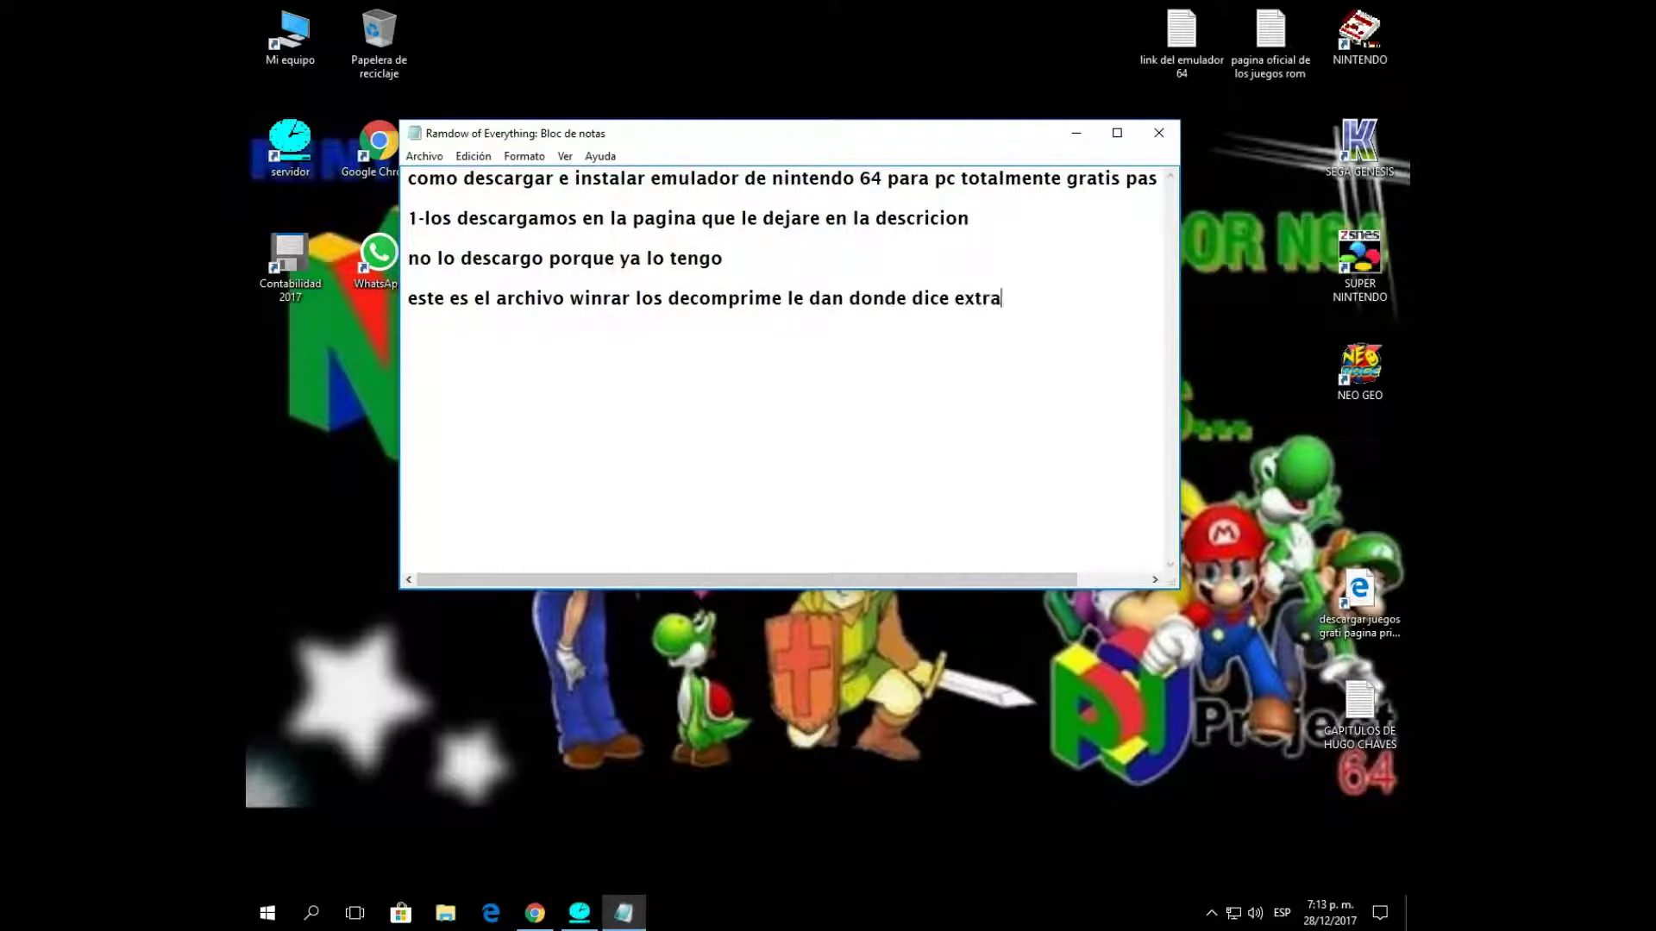
pyautogui.write('el nintendo64')
# Extract the NINTENDO64 Proyect64 PV archive on the desktop into a folder of the same name.
pyautogui.click(1076, 138)
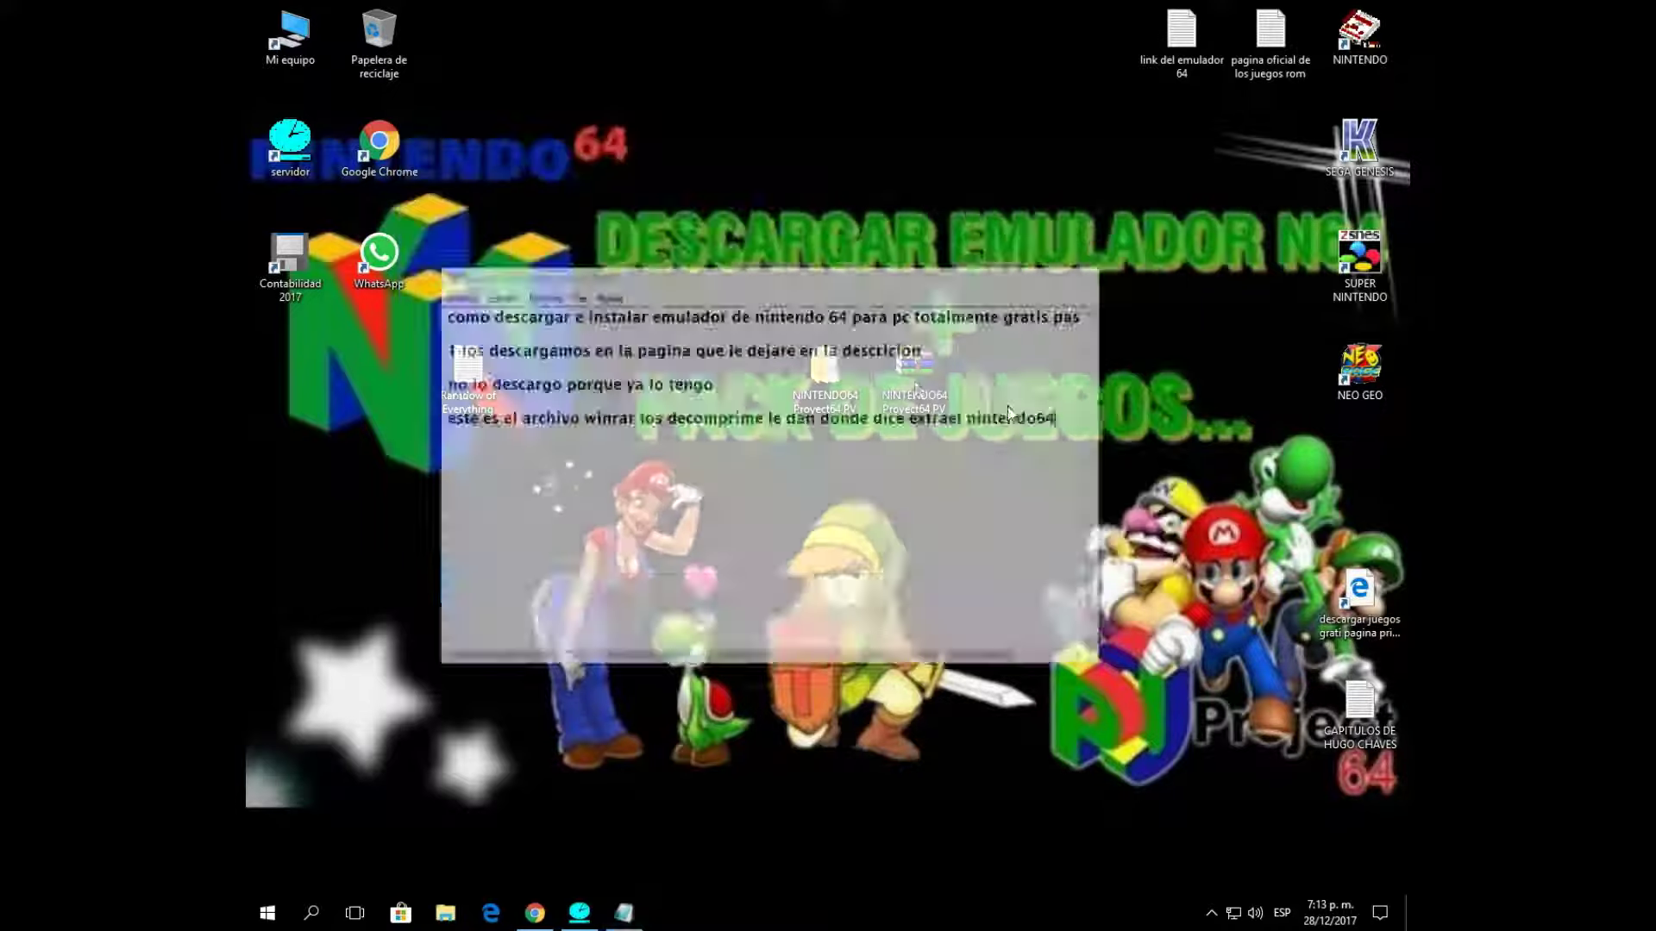
pyautogui.rightClick(916, 383)
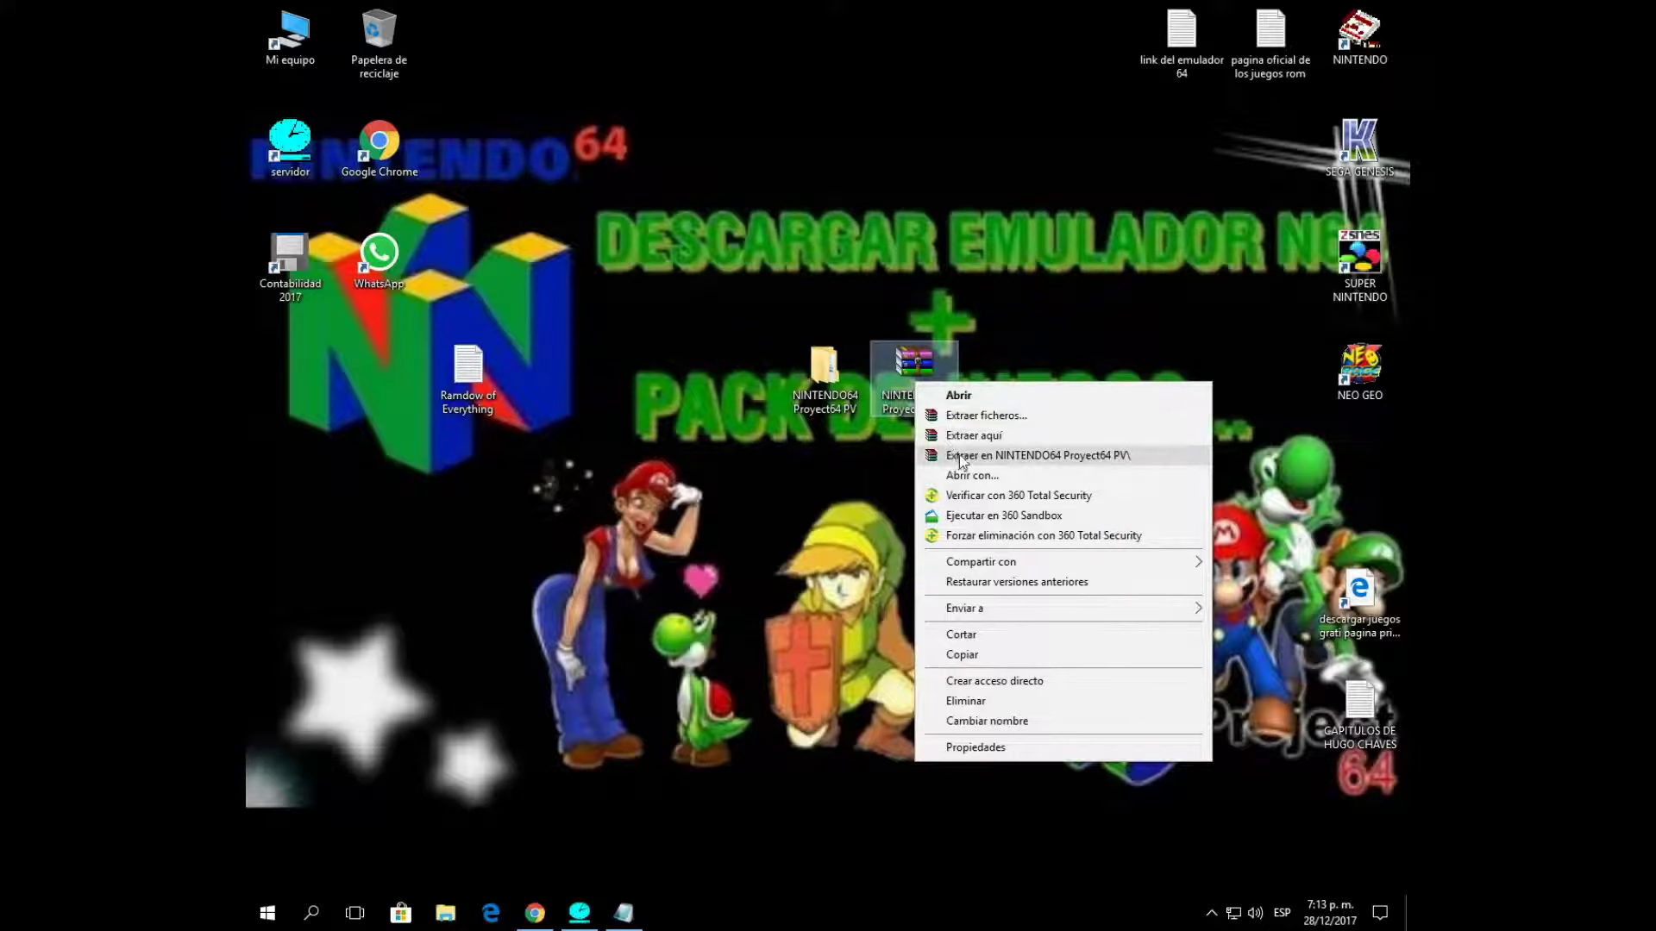
pyautogui.click(959, 456)
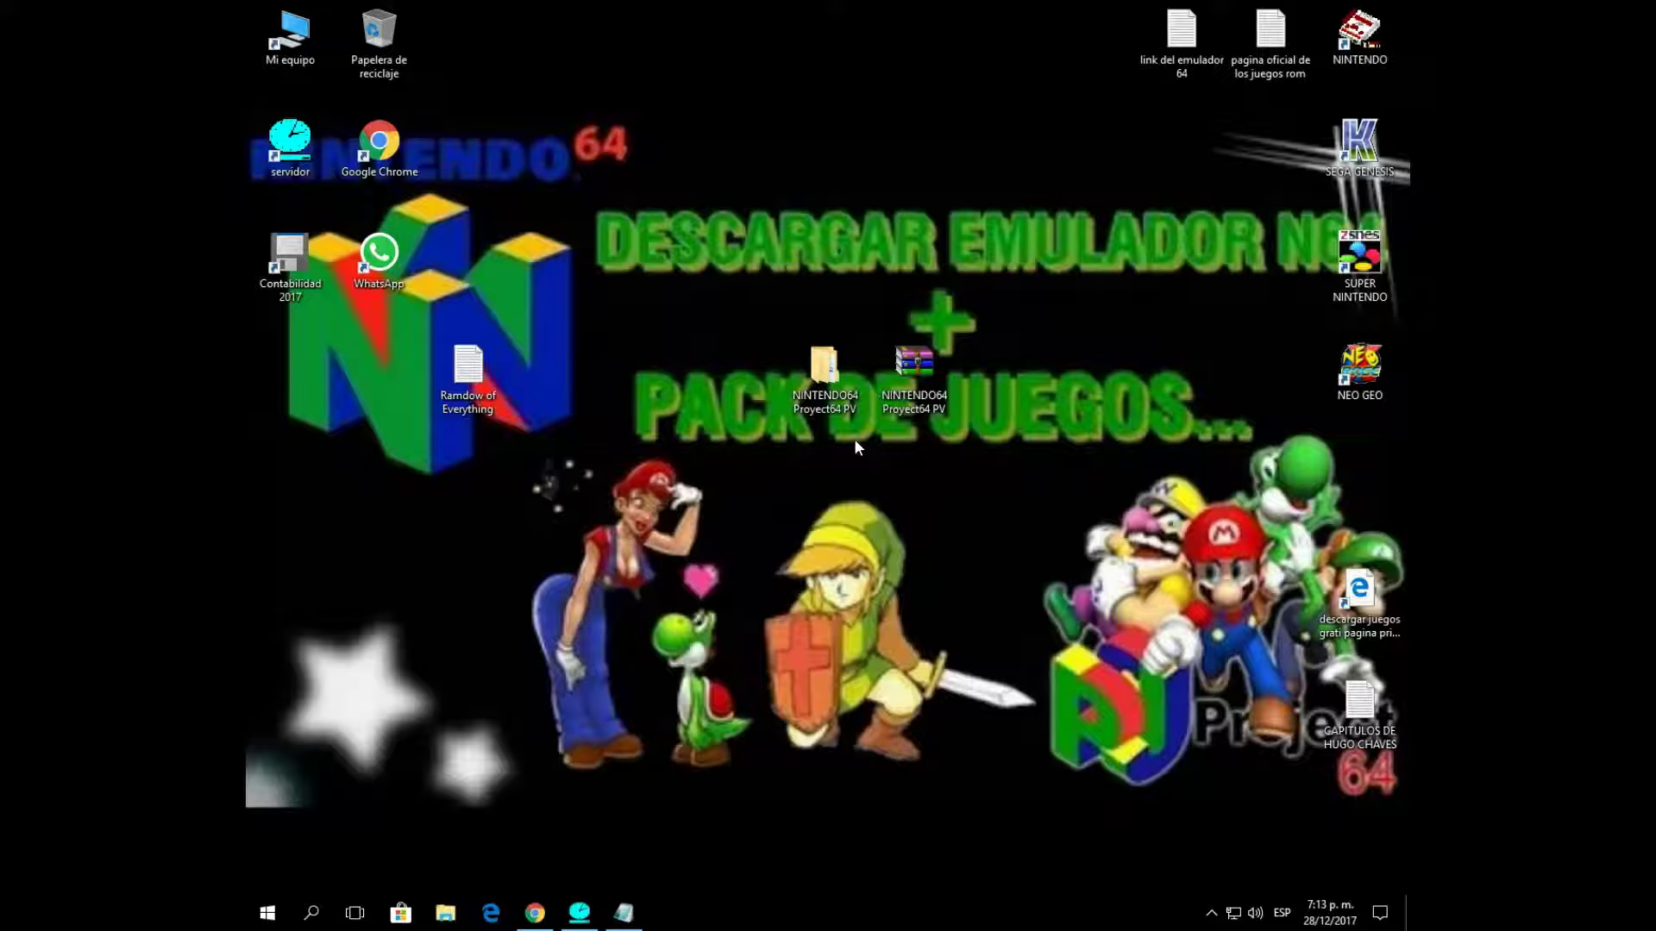
# Rearrange the desktop, moving the archive beneath the emulator link file and the extracted folder well away from it.
pyautogui.moveTo(928, 381); pyautogui.dragTo(1195, 269)
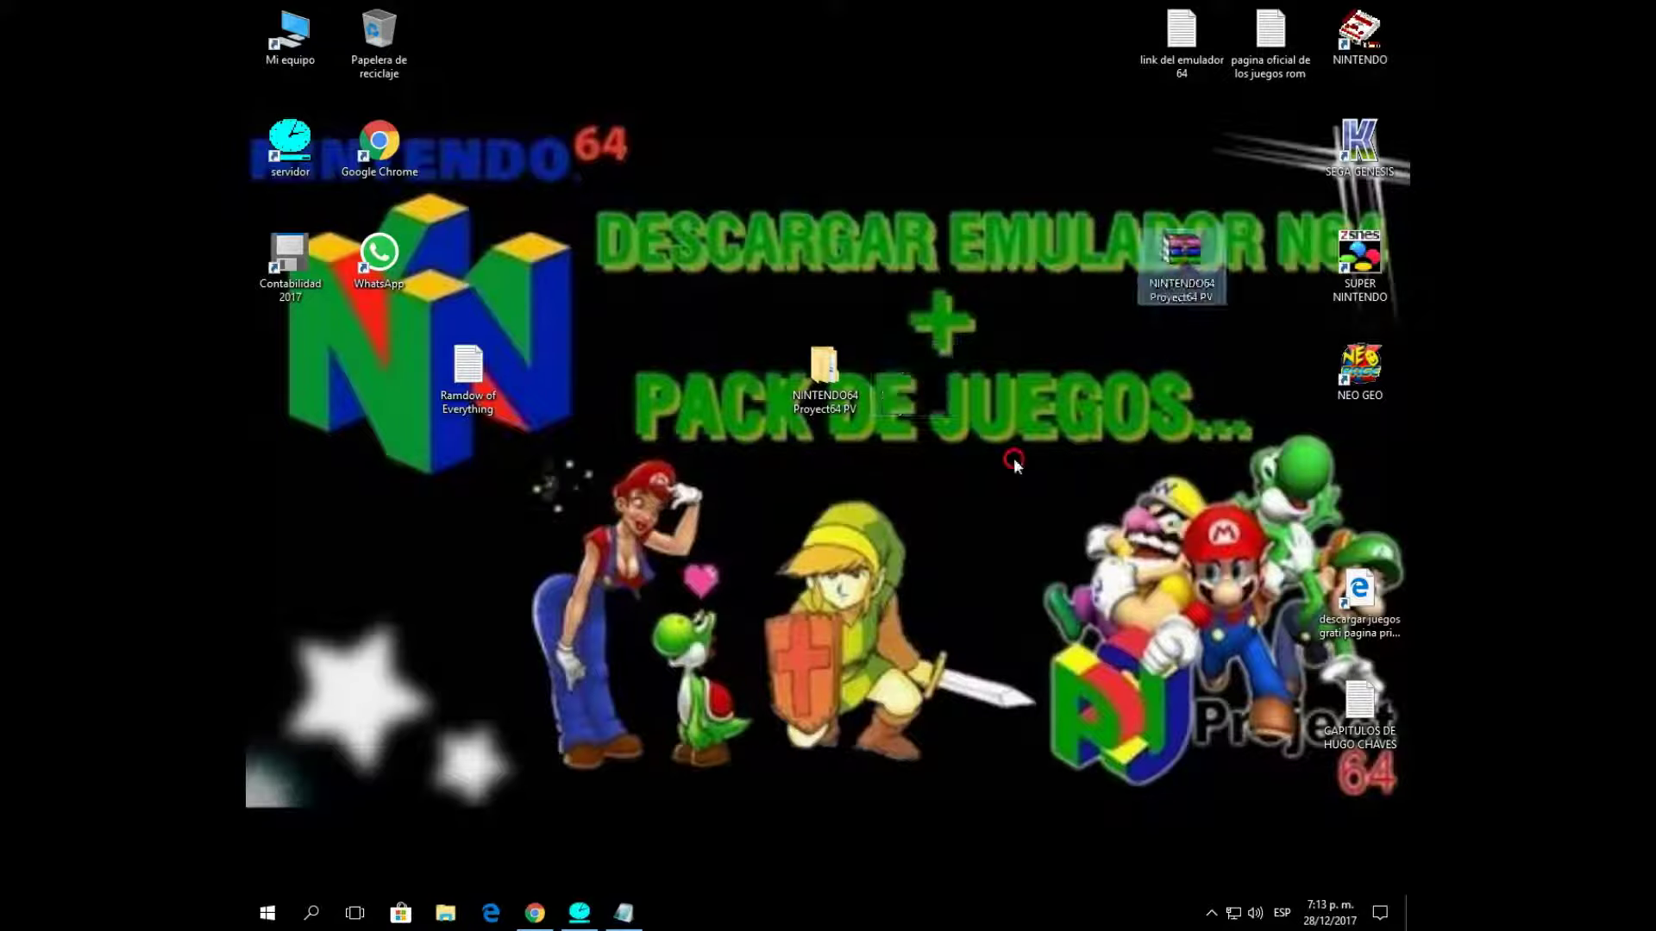
pyautogui.moveTo(826, 404); pyautogui.dragTo(742, 307)
pyautogui.moveTo(636, 181); pyautogui.dragTo(743, 303)
pyautogui.moveTo(852, 431); pyautogui.dragTo(509, 59)
# Add the line "bueno aqui esta el emulador 64 los abre" to the Notepad note.
pyautogui.click(624, 913)
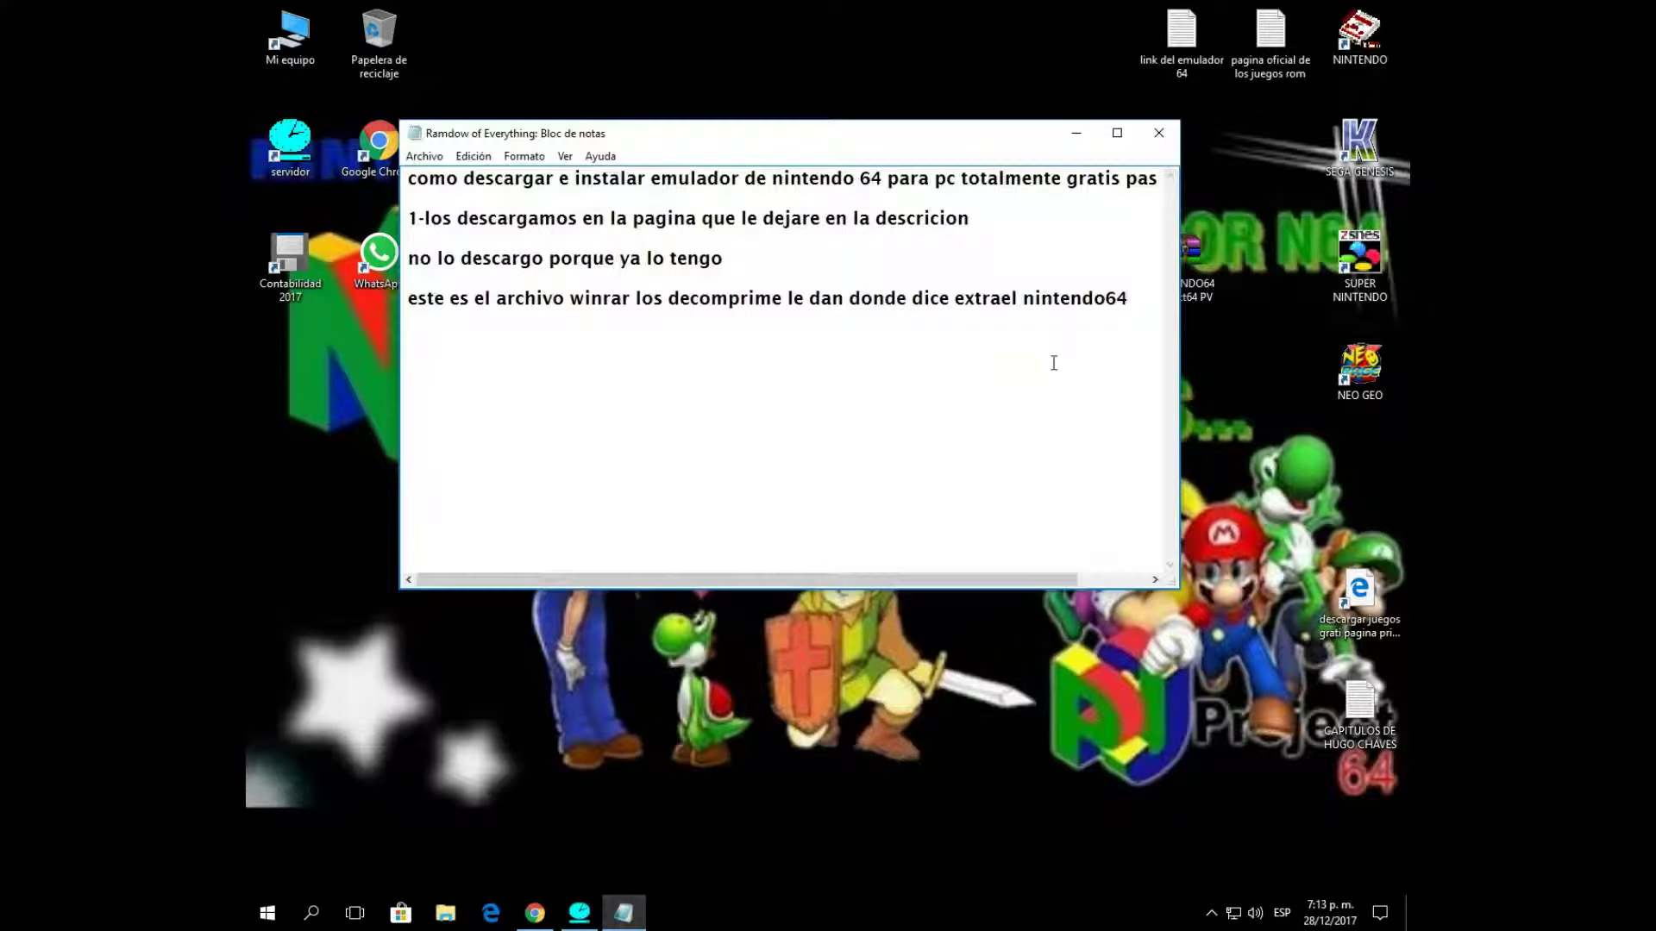
pyautogui.write('bueno aqui esta ')
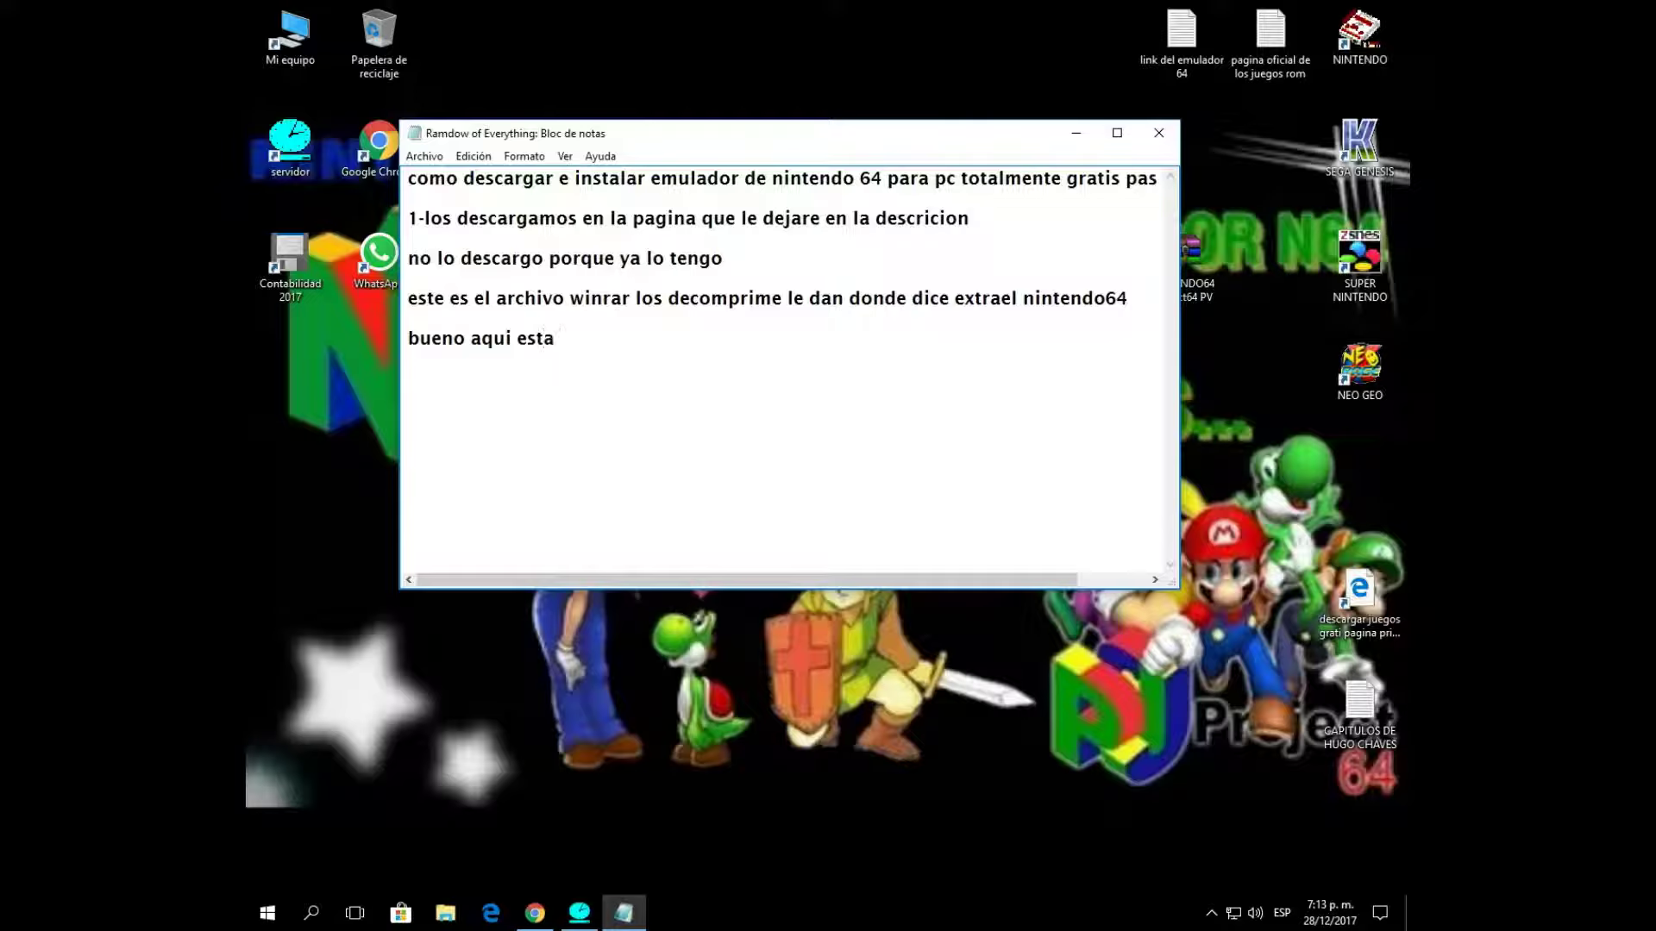
pyautogui.write('el emulador')
pyautogui.write(' del')
pyautogui.write('64')
pyautogui.write(' los abre')
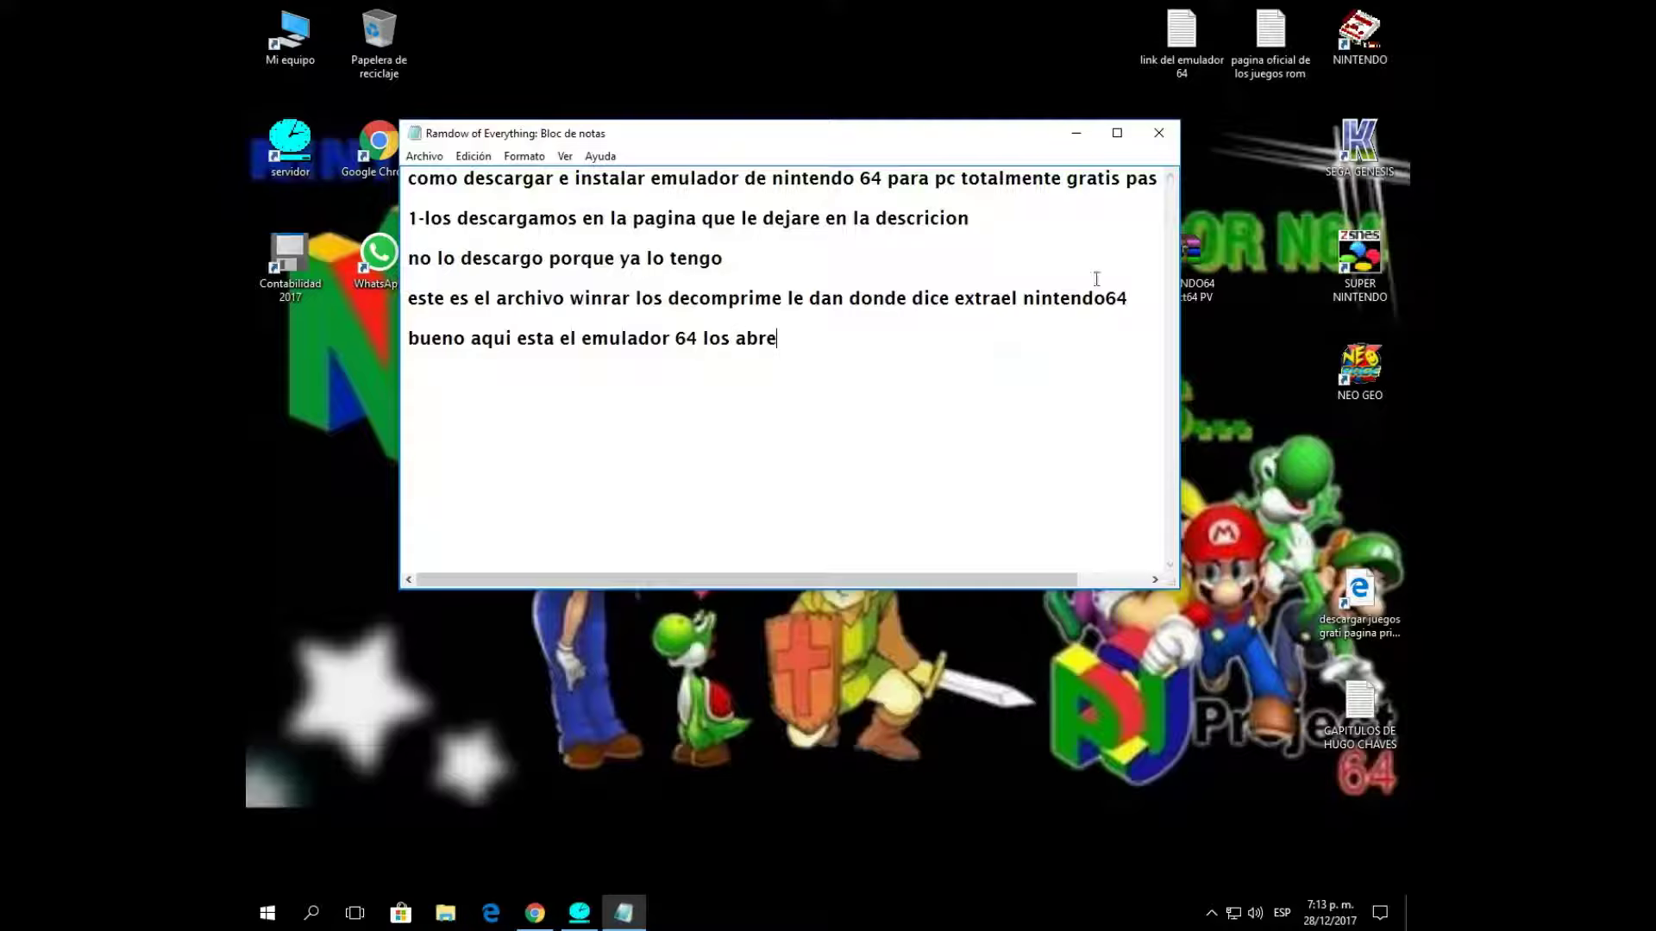
# Open the extracted NINTENDO64 Proyect64 PV folder from the desktop and reposition its window.
pyautogui.click(1076, 134)
pyautogui.doubleClick(737, 274)
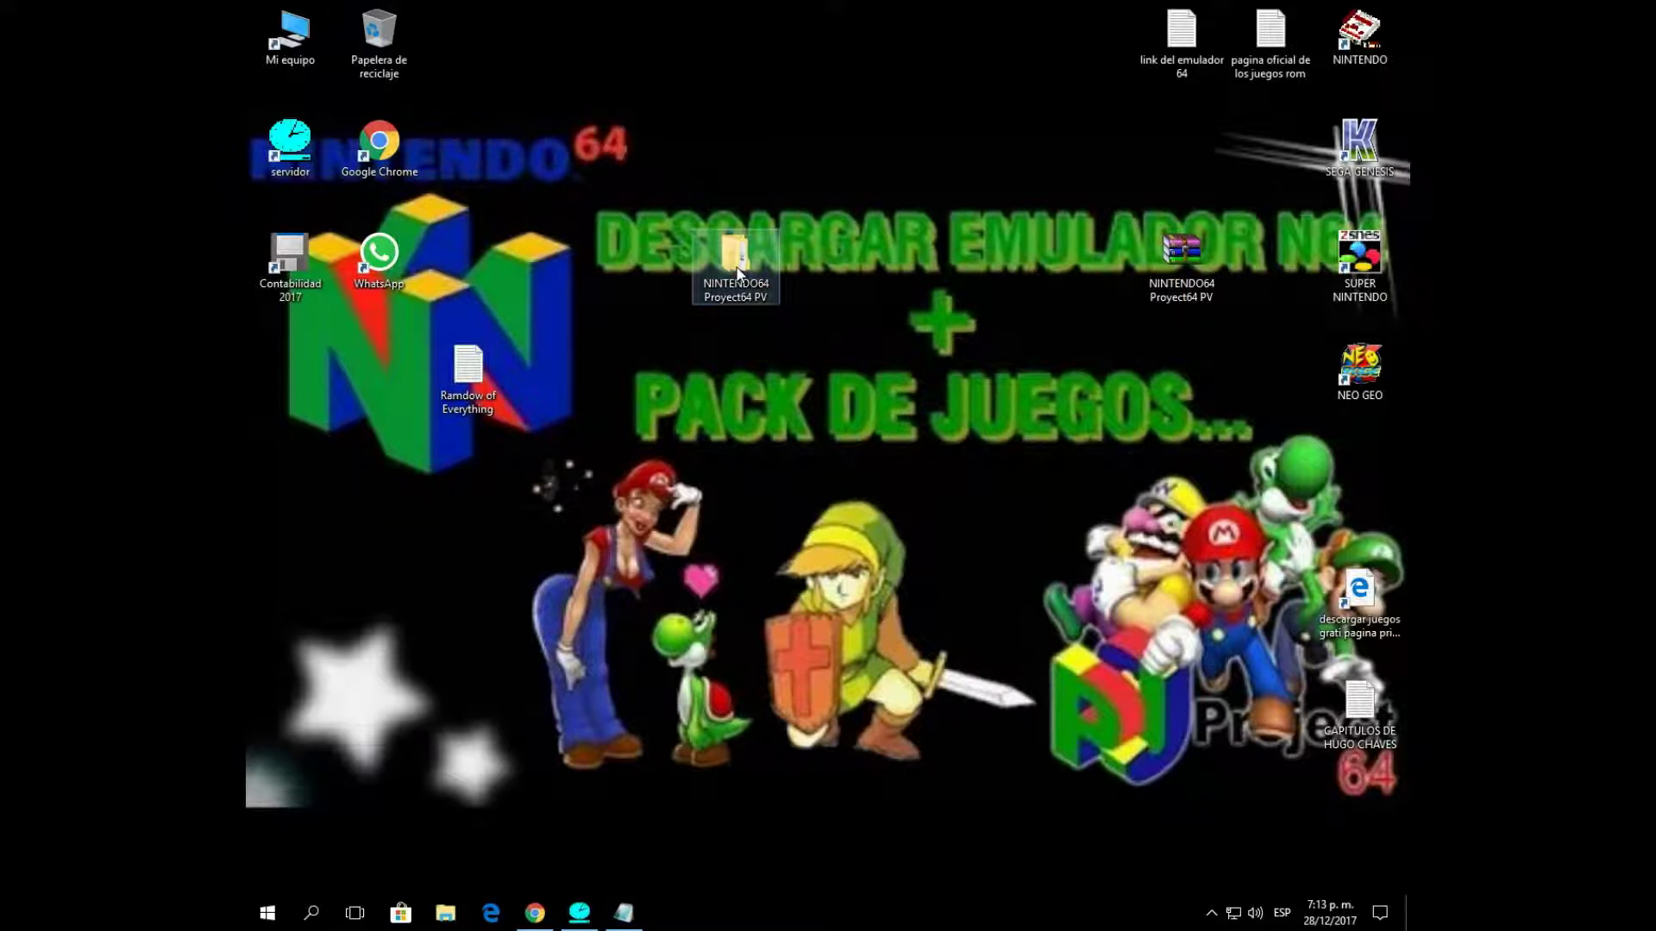
pyautogui.moveTo(777, 141); pyautogui.dragTo(619, 82)
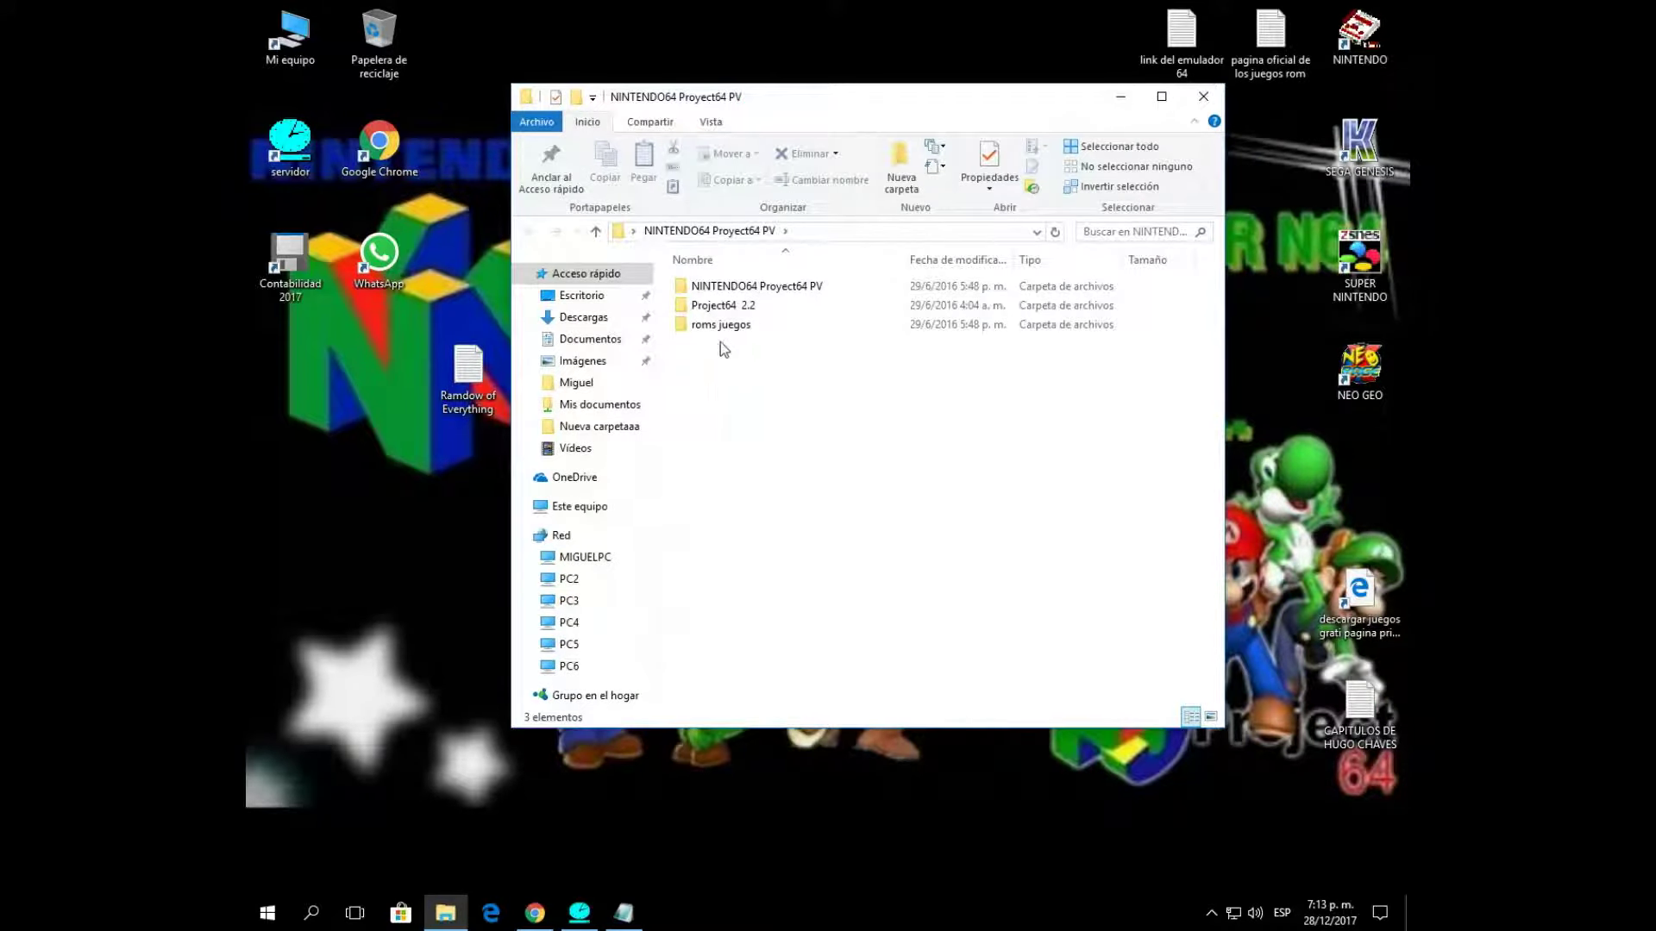
# Look inside the nested NINTENDO64 Proyect64 PV and roms juegos folders, returning to the parent folder.
pyautogui.doubleClick(730, 286)
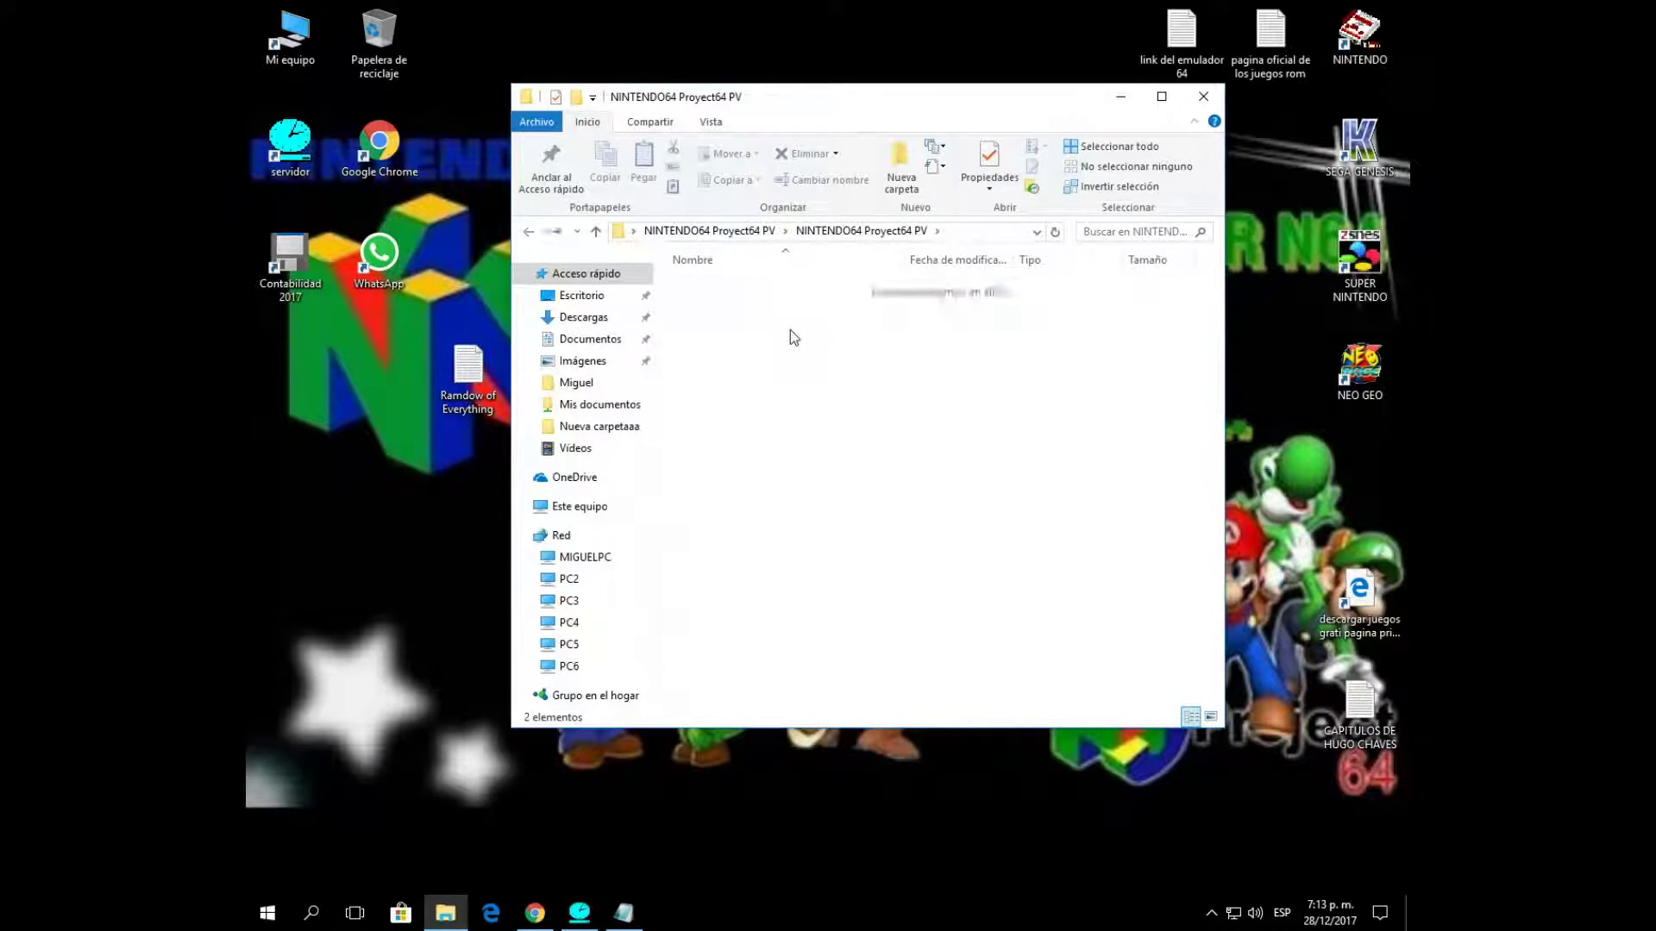
pyautogui.doubleClick(790, 329)
pyautogui.press('BackSpace')
pyautogui.doubleClick(790, 330)
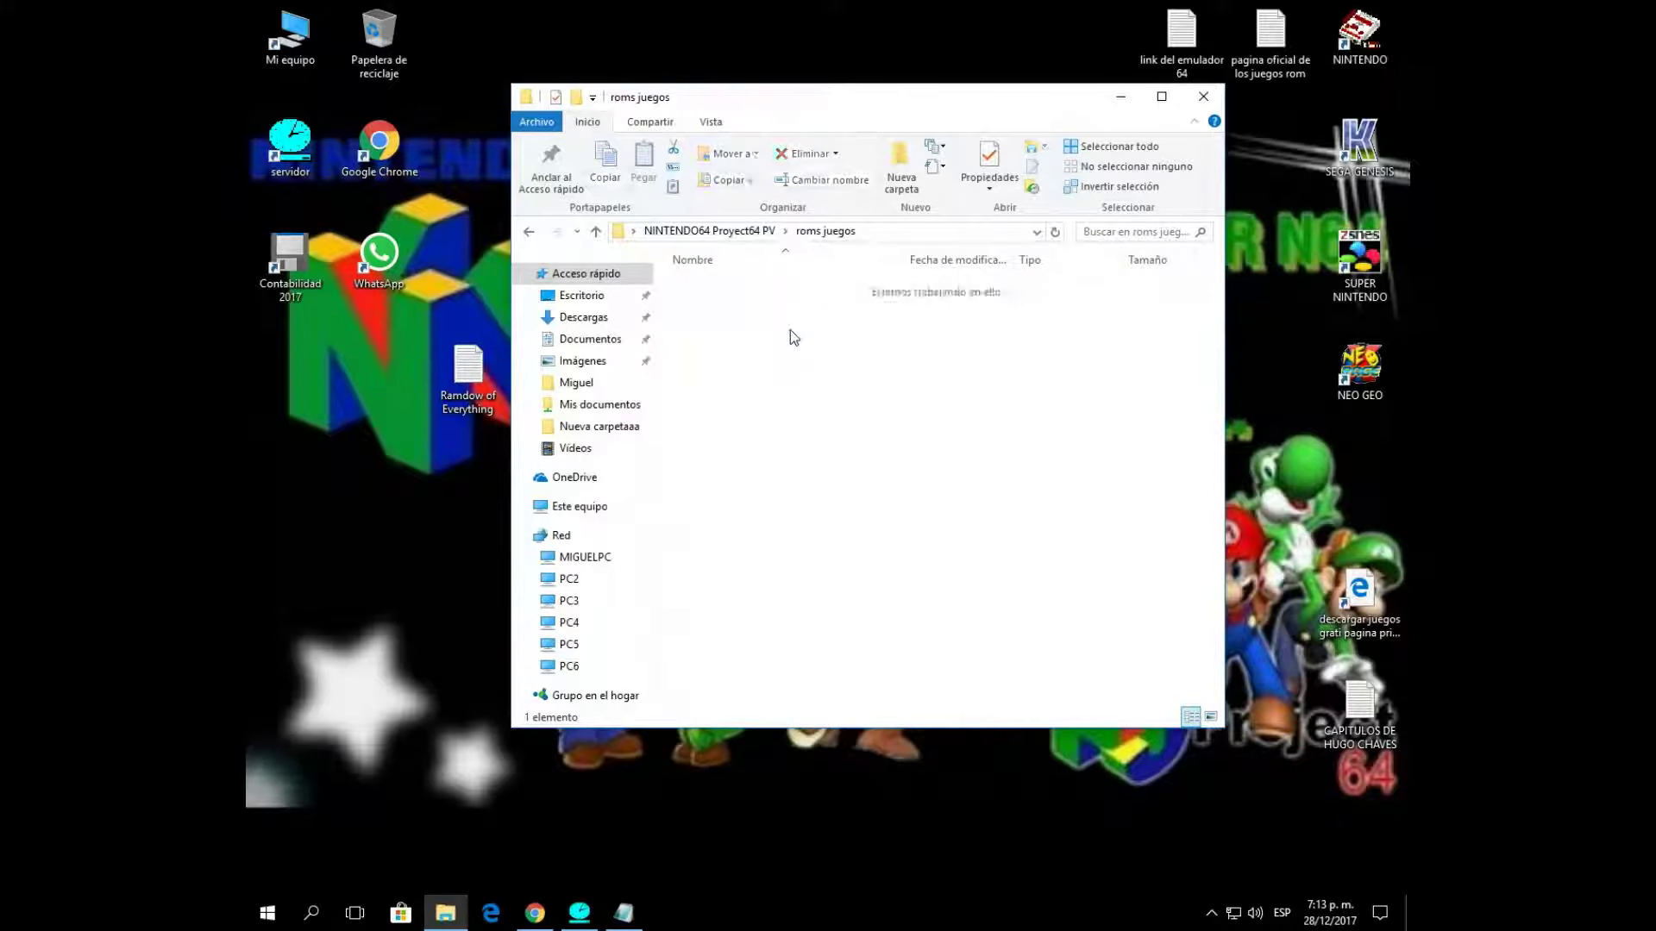
pyautogui.press('BackSpace')
pyautogui.click(729, 308)
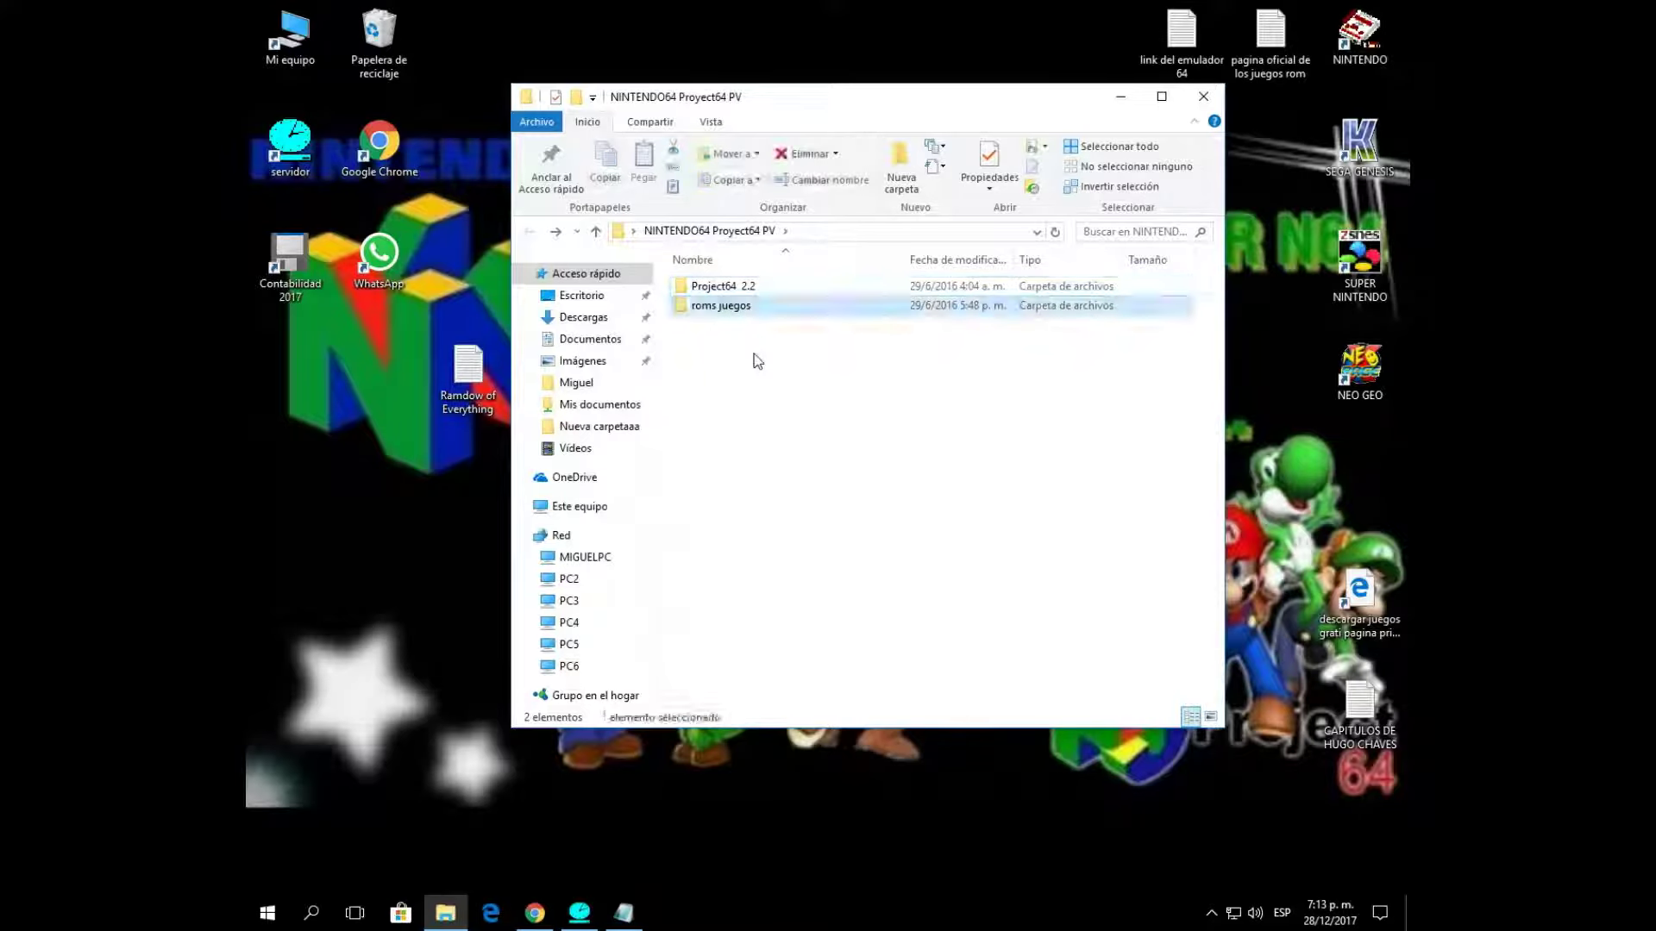
# Append "hay esta el emulador y un juego extra que es el mario kart" to the last line of the Notepad note.
pyautogui.click(625, 916)
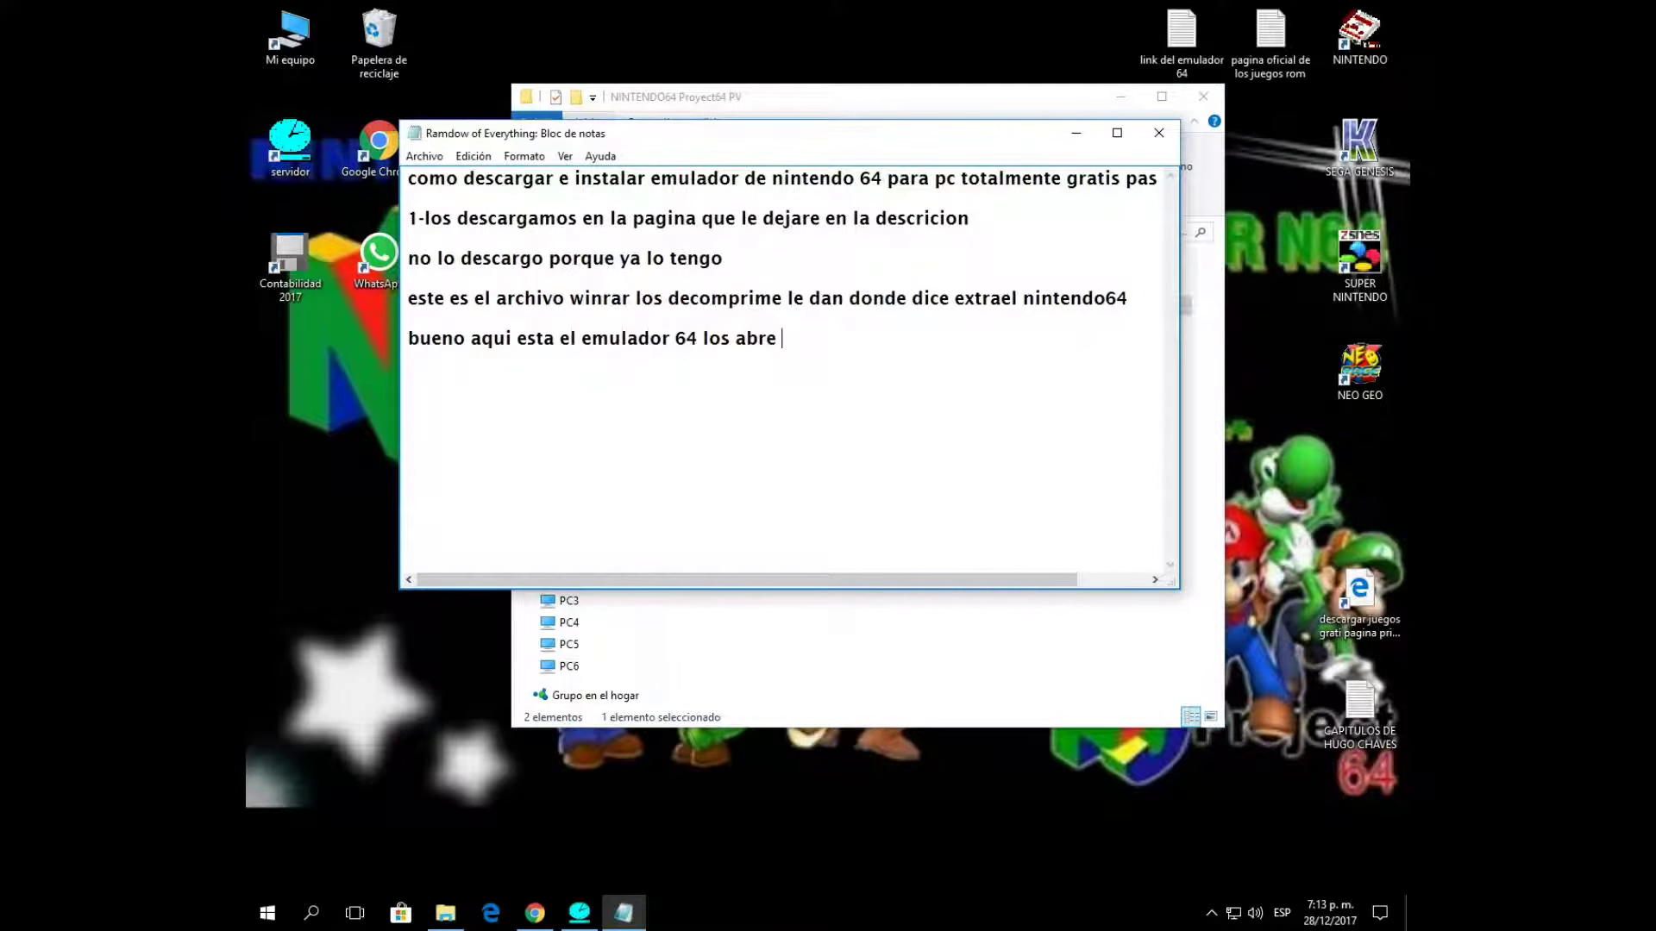
pyautogui.write('a')
pyautogui.write('ay')
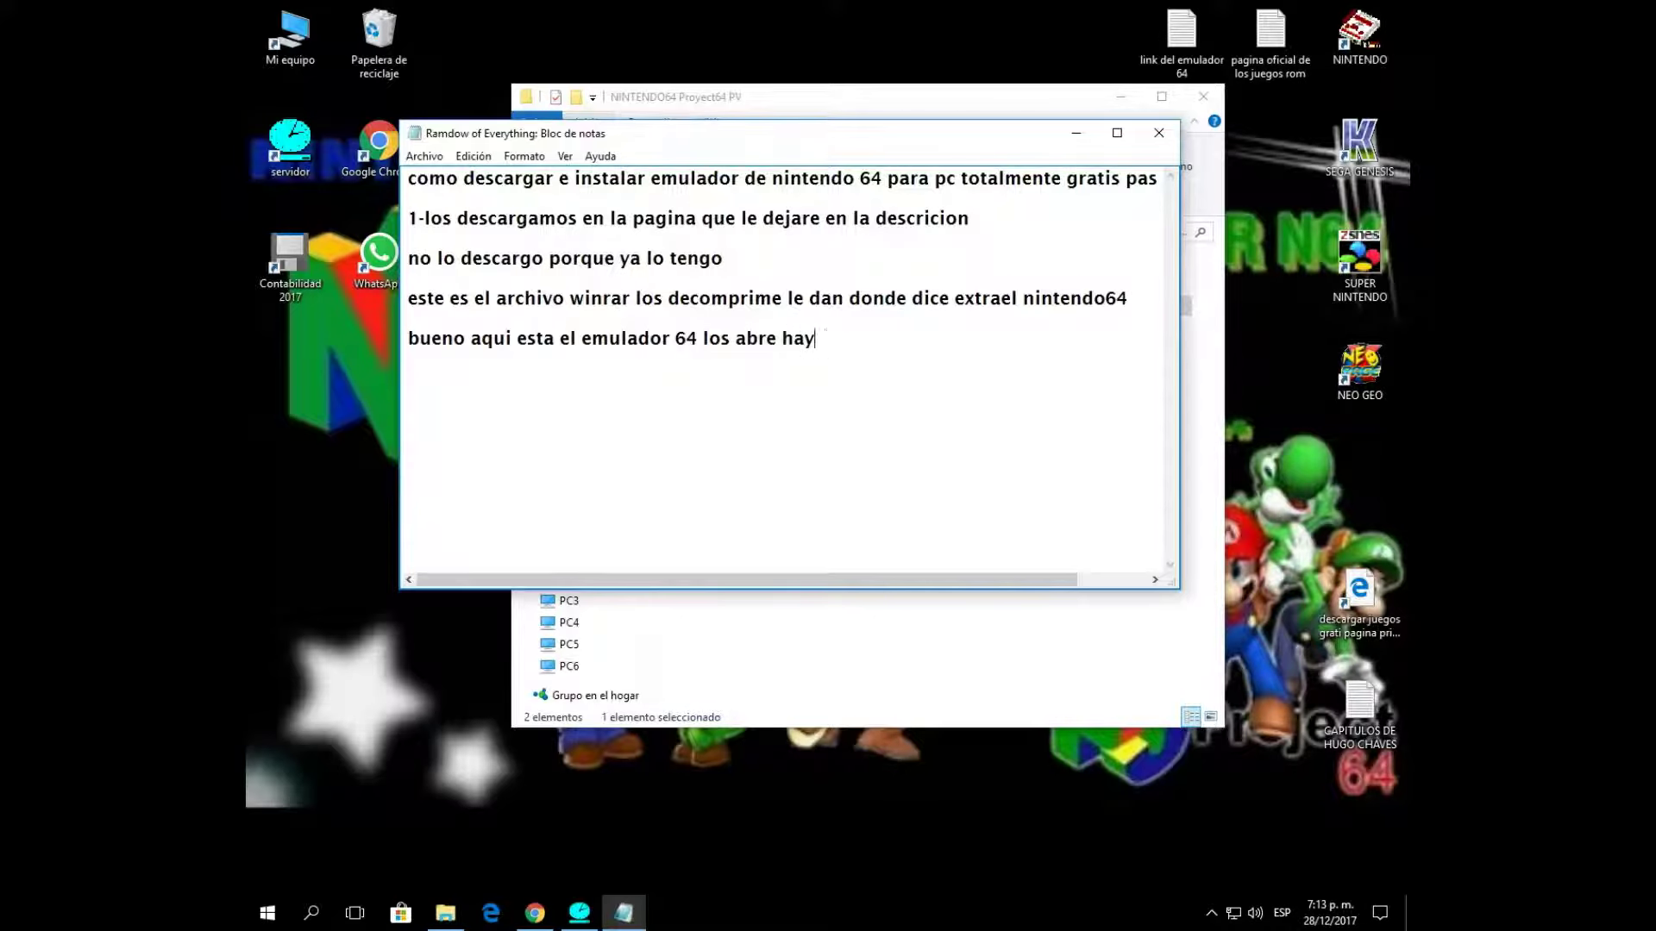
pyautogui.write('y esta el emulad')
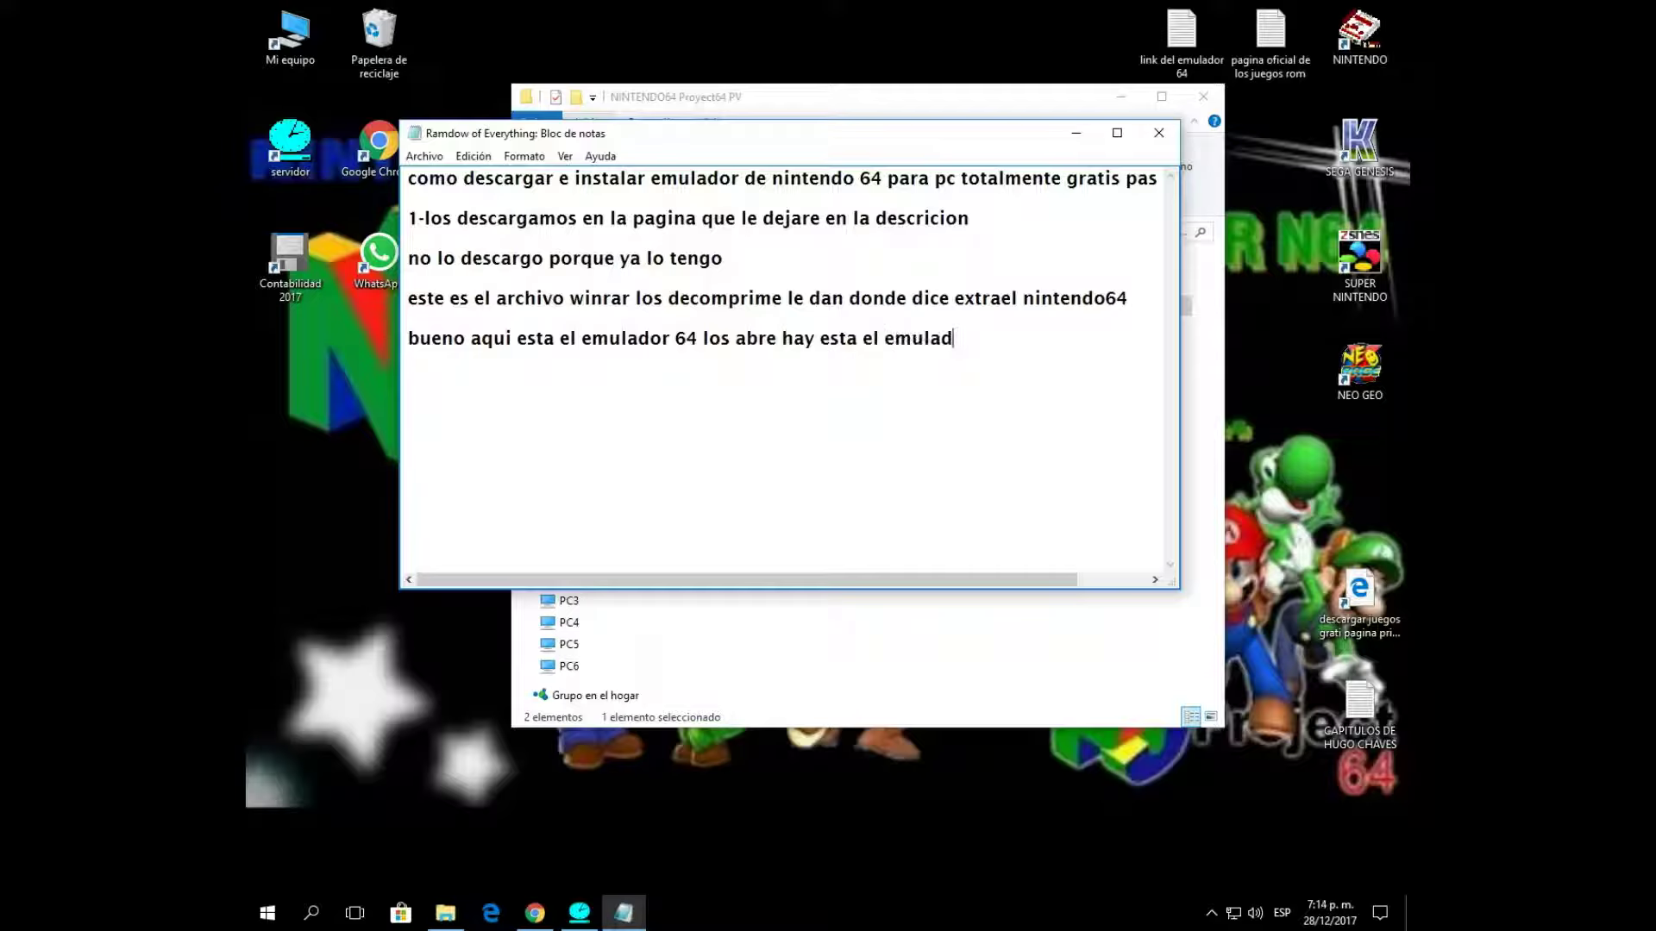
pyautogui.write('or y un juego extra que es')
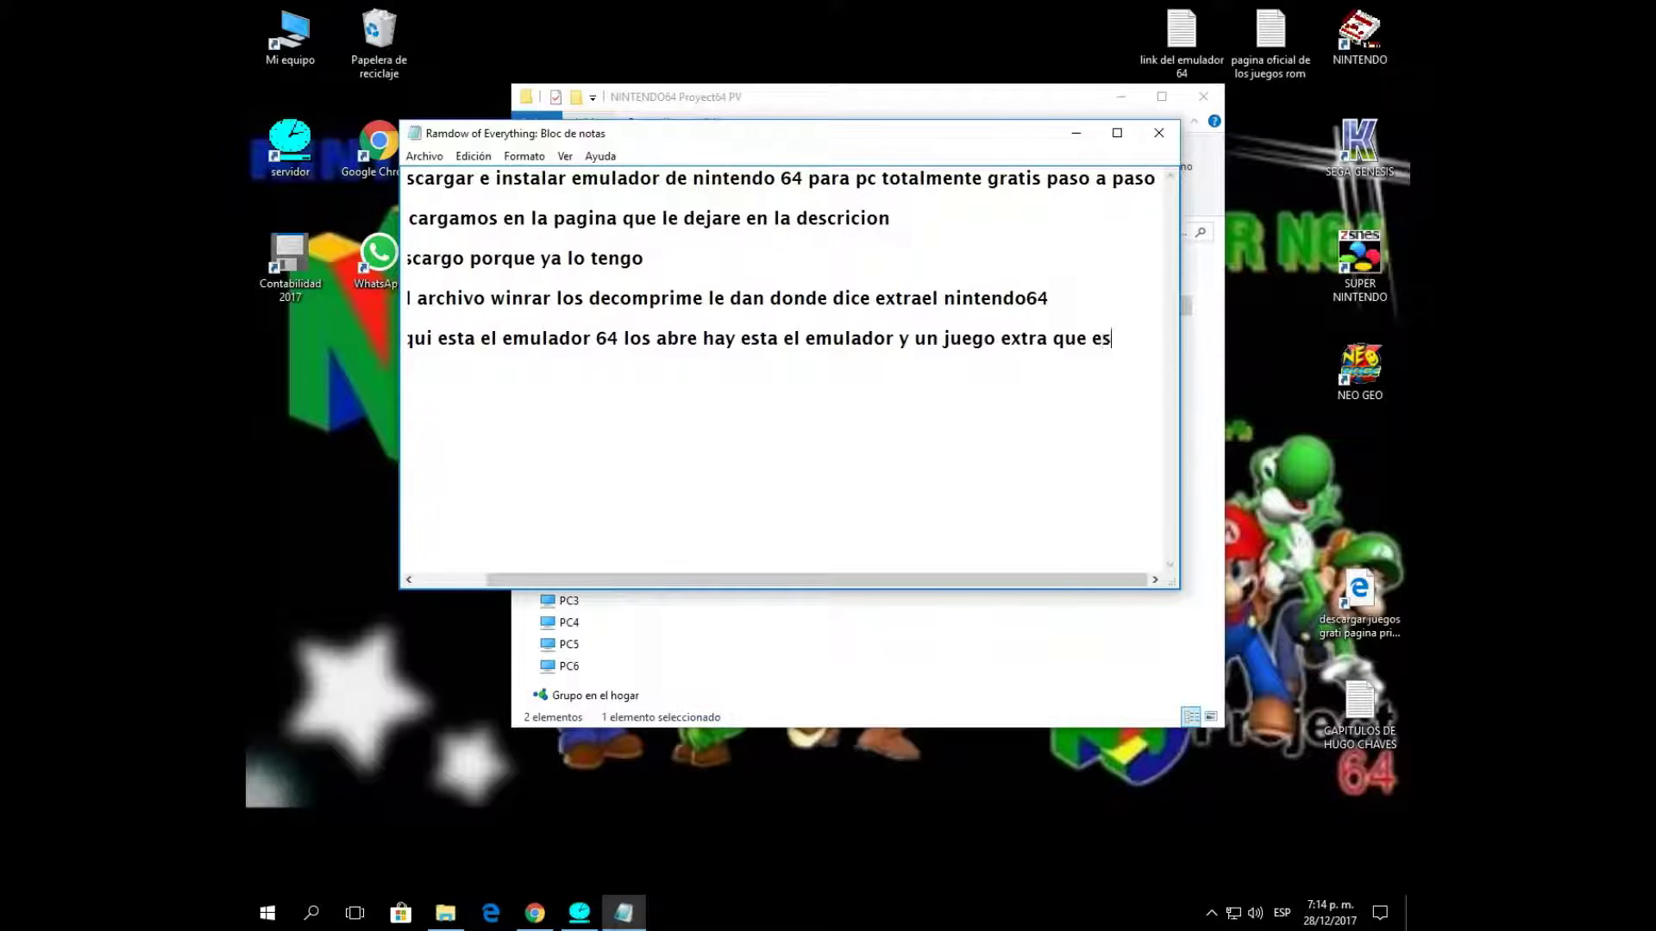
pyautogui.write(' el mario kart')
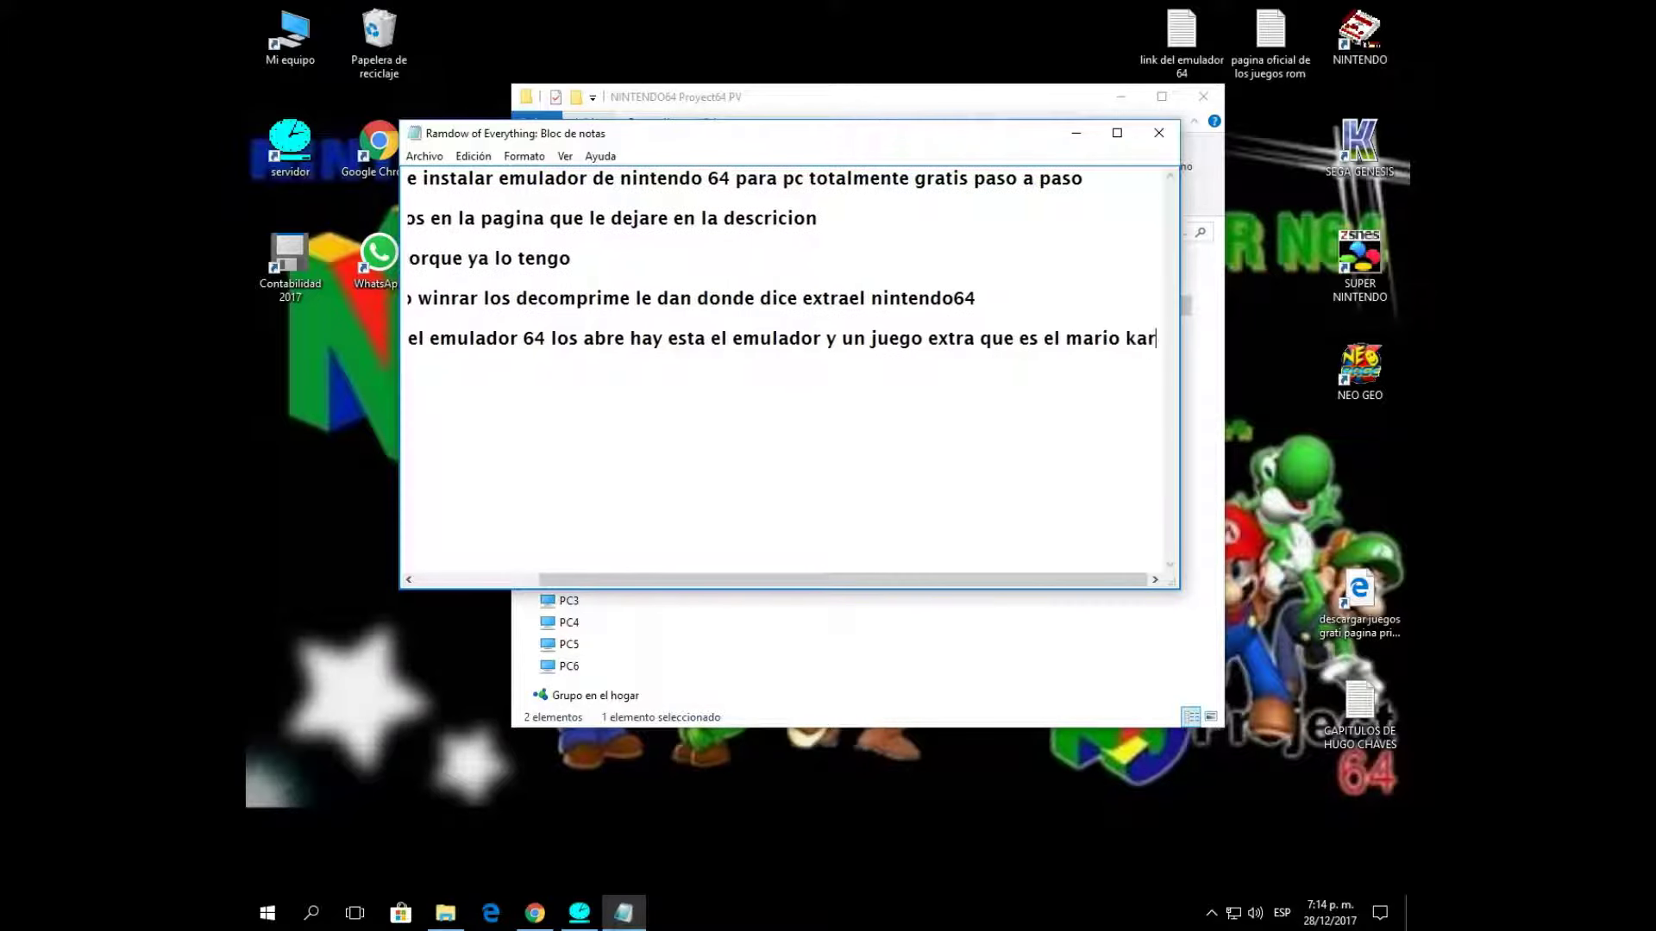
pyautogui.click(1075, 133)
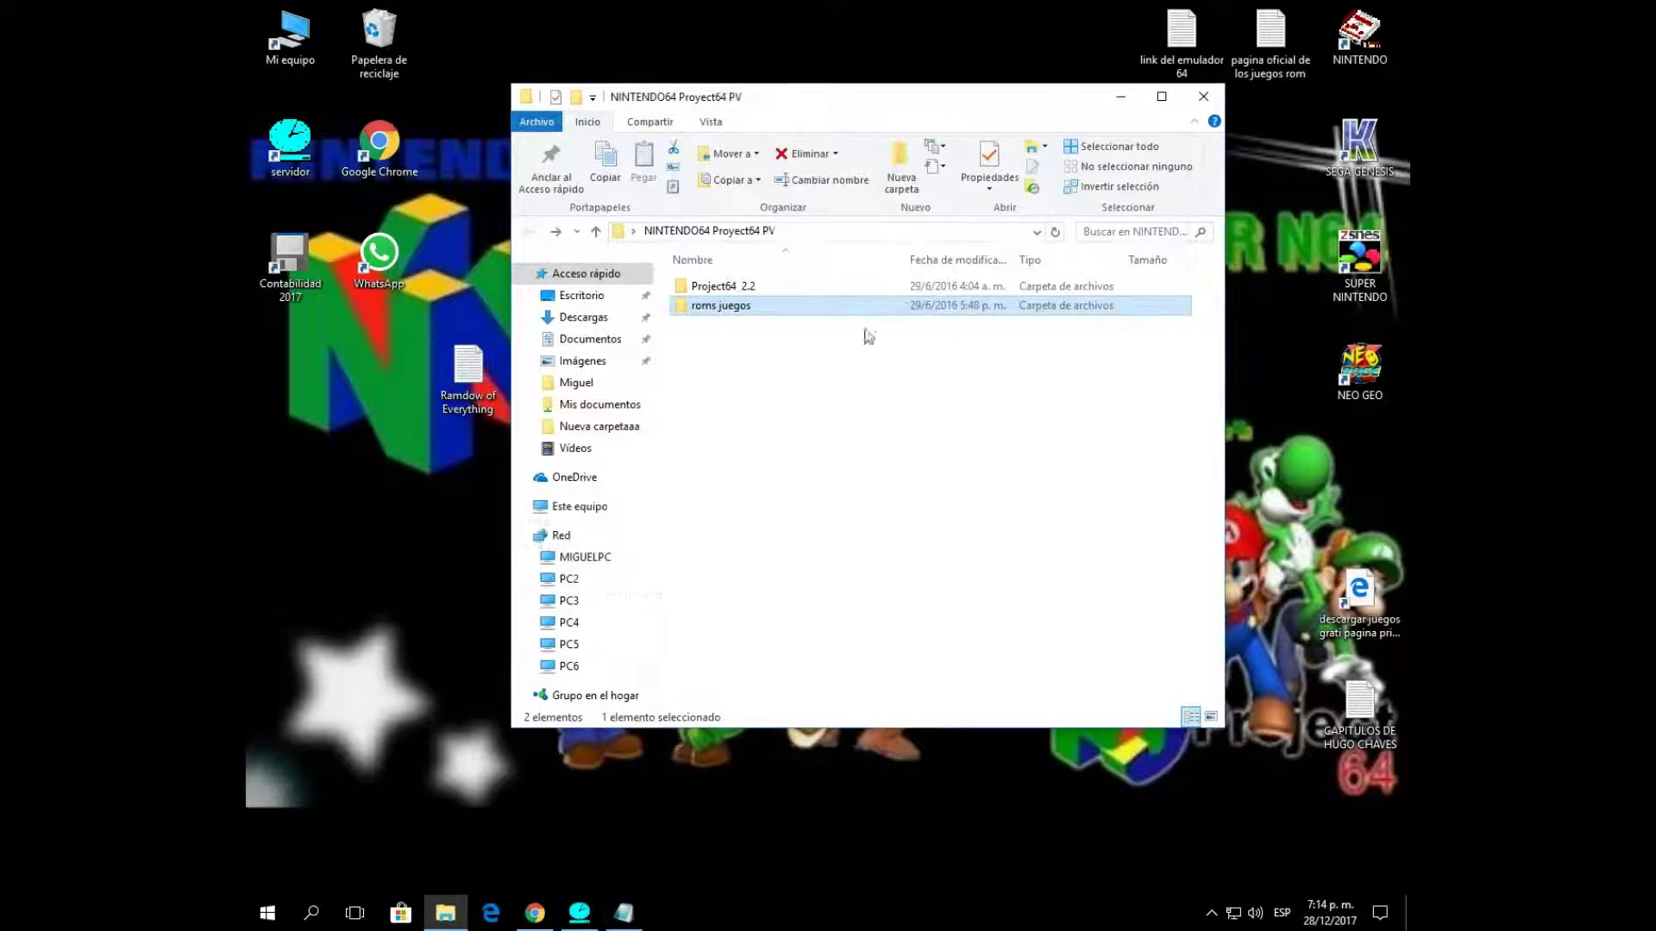
# Look inside the roms juegos folder, return to its parent, and launch the Project64 application from the Project64 2.2 folder.
pyautogui.doubleClick(734, 307)
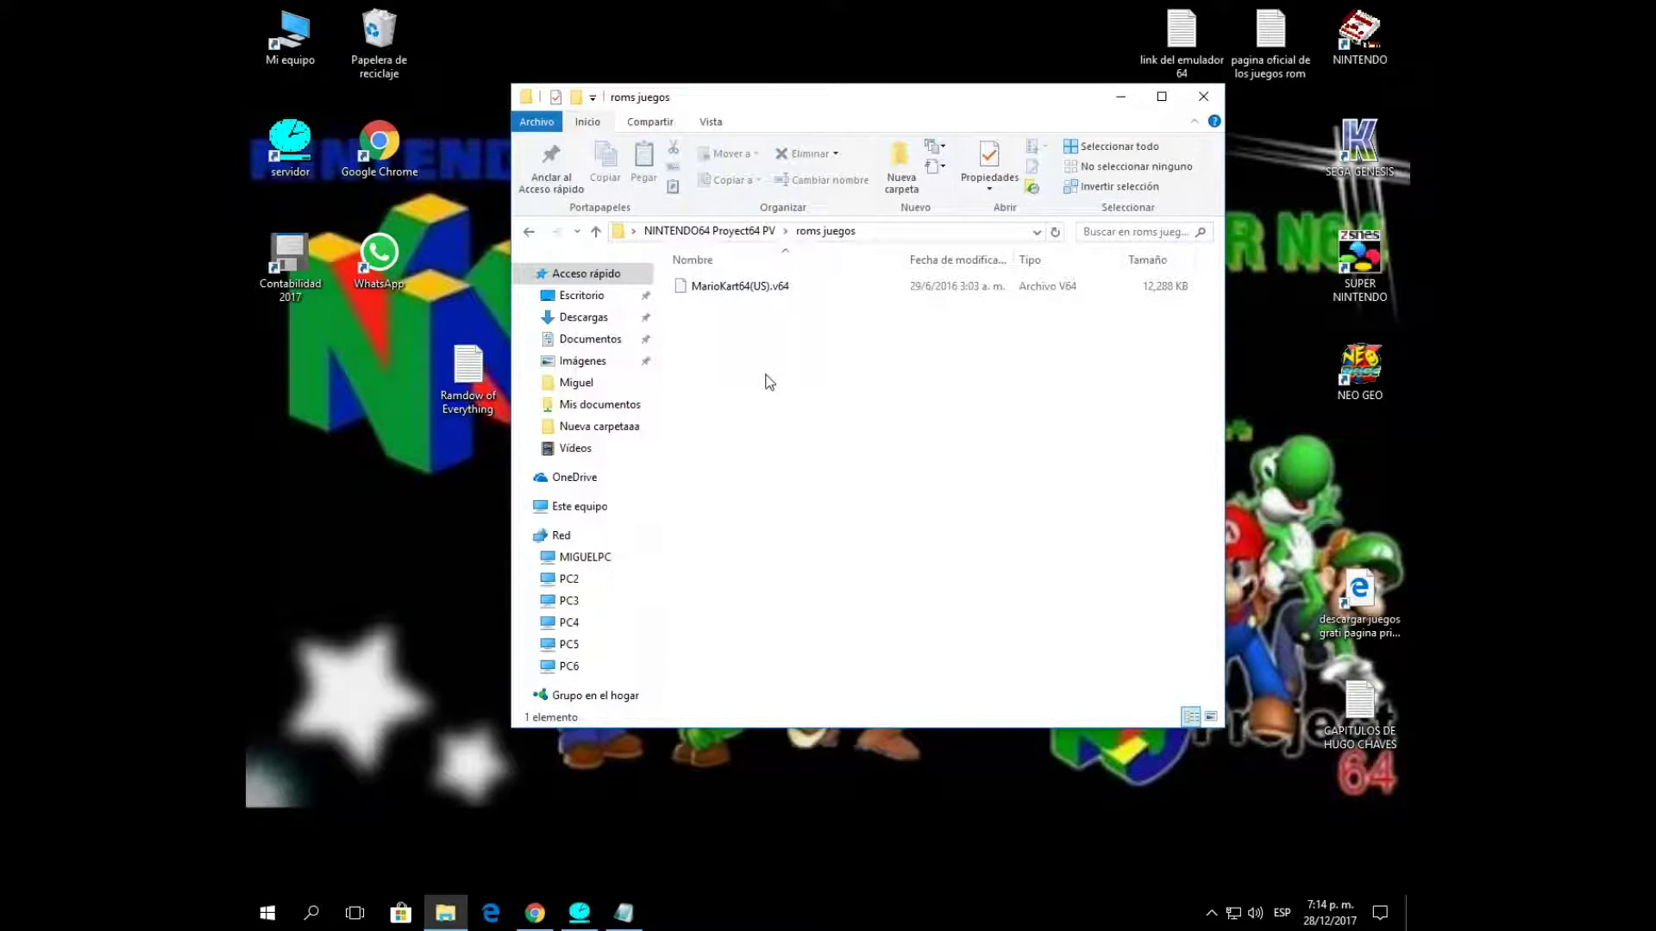
pyautogui.press('BackSpace')
pyautogui.doubleClick(731, 285)
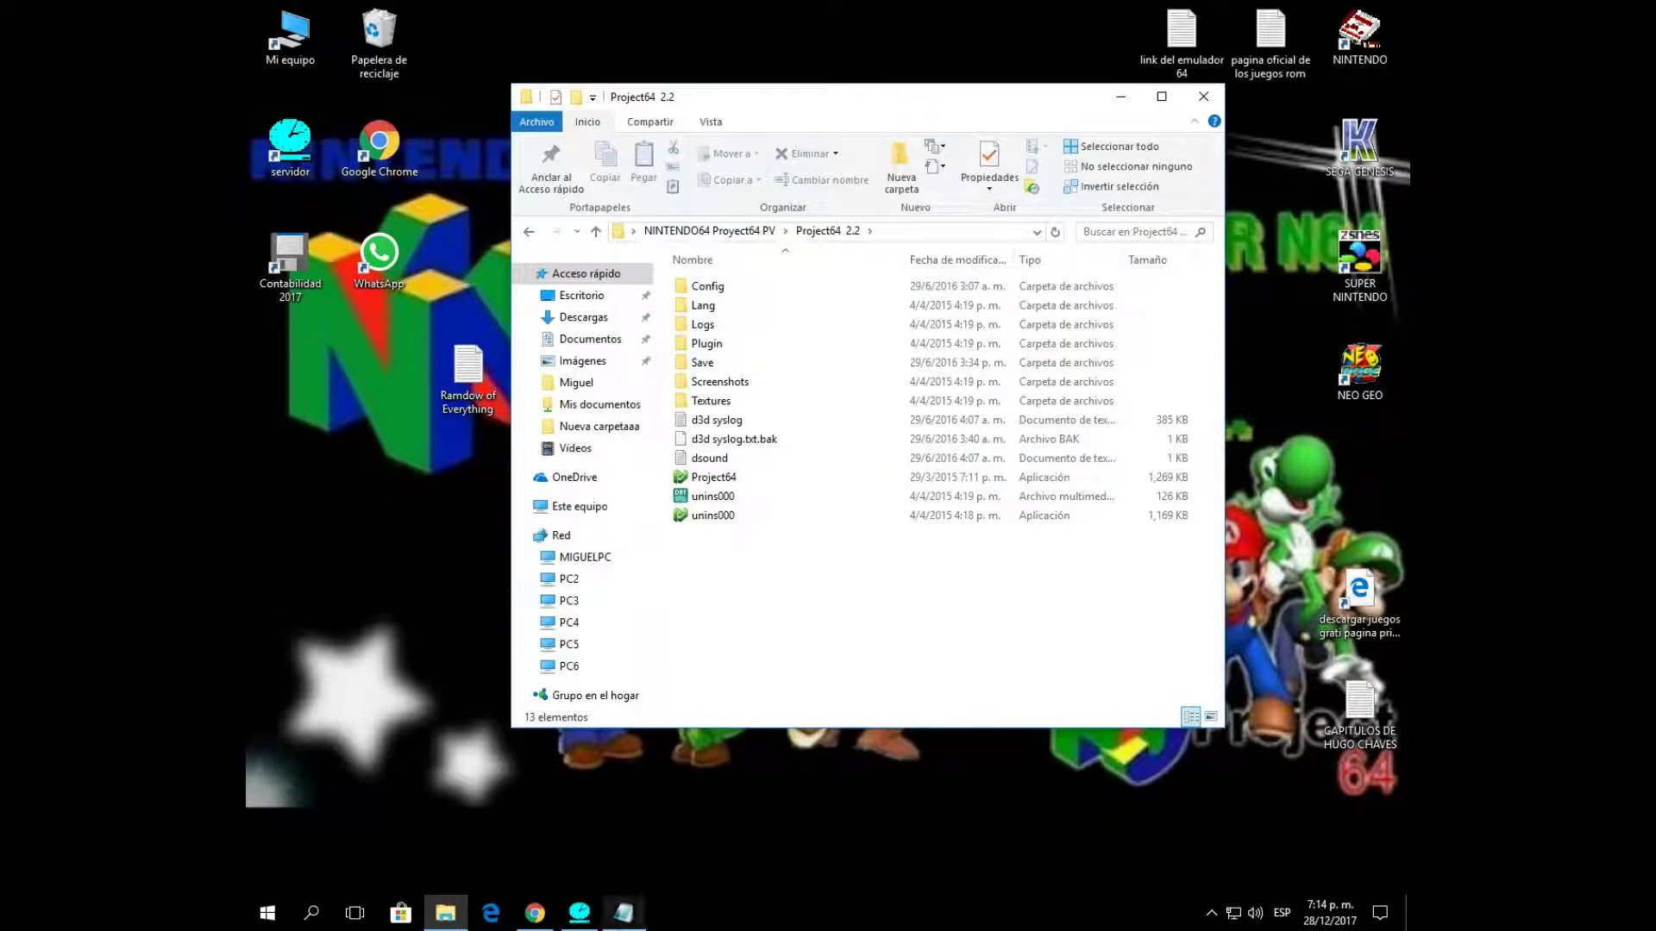
pyautogui.doubleClick(725, 477)
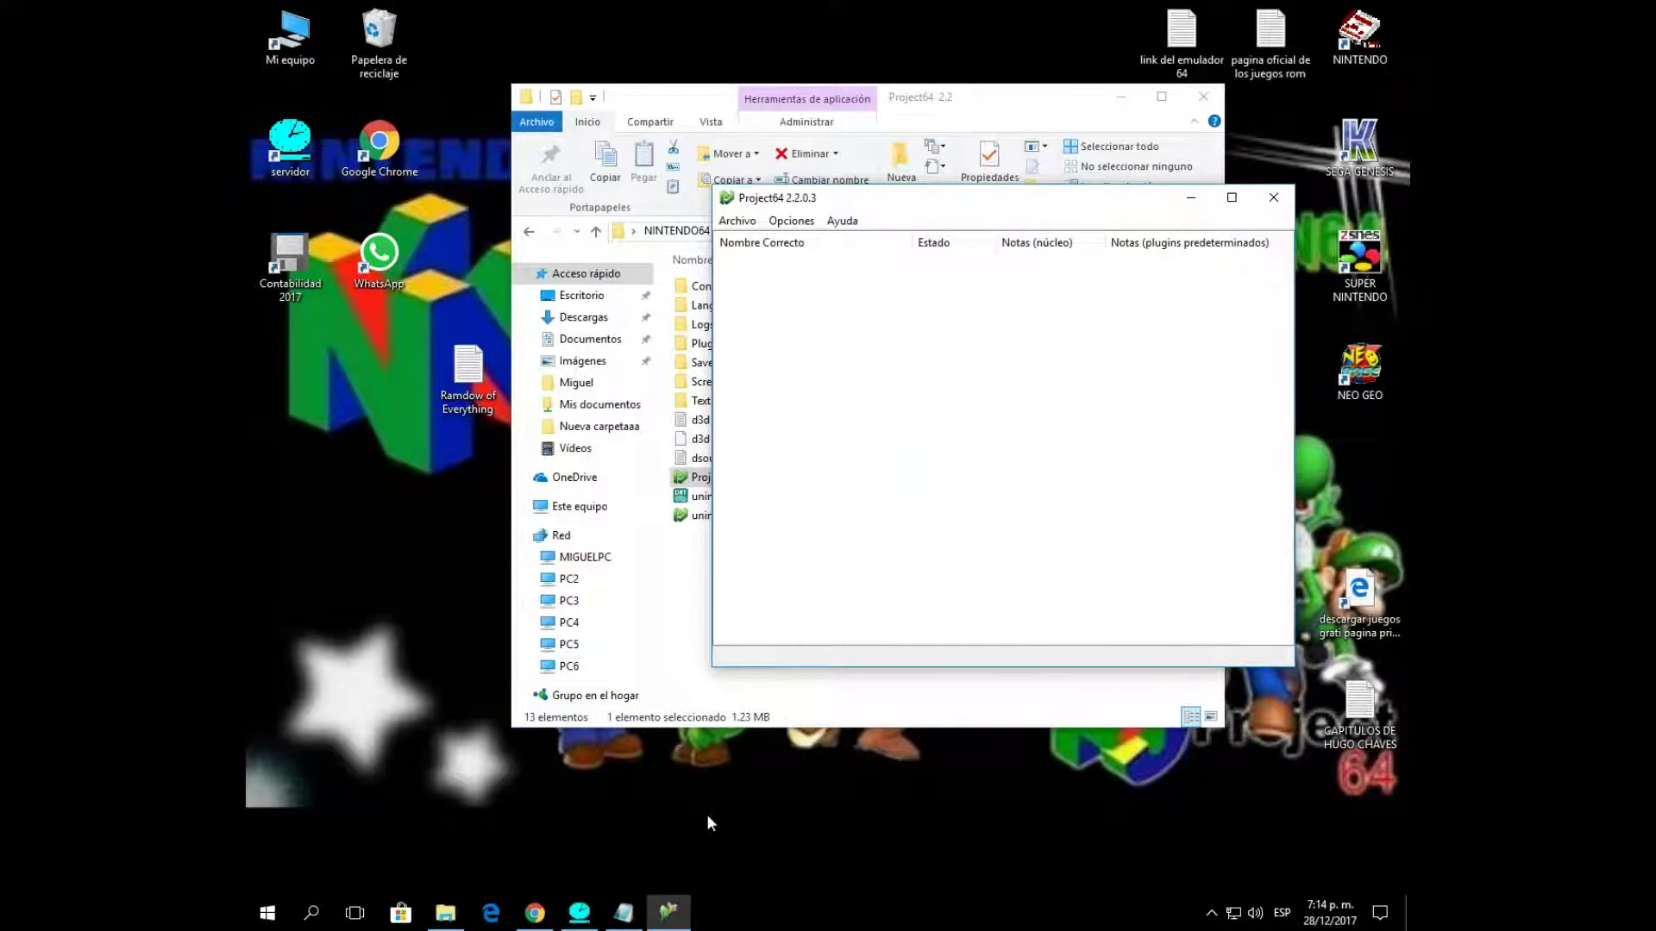
# Add the line "2-le enseñare las configuraciones de audio y controle ya que lo usara de cualquier modo que quiera" to the Notepad note.
pyautogui.click(622, 913)
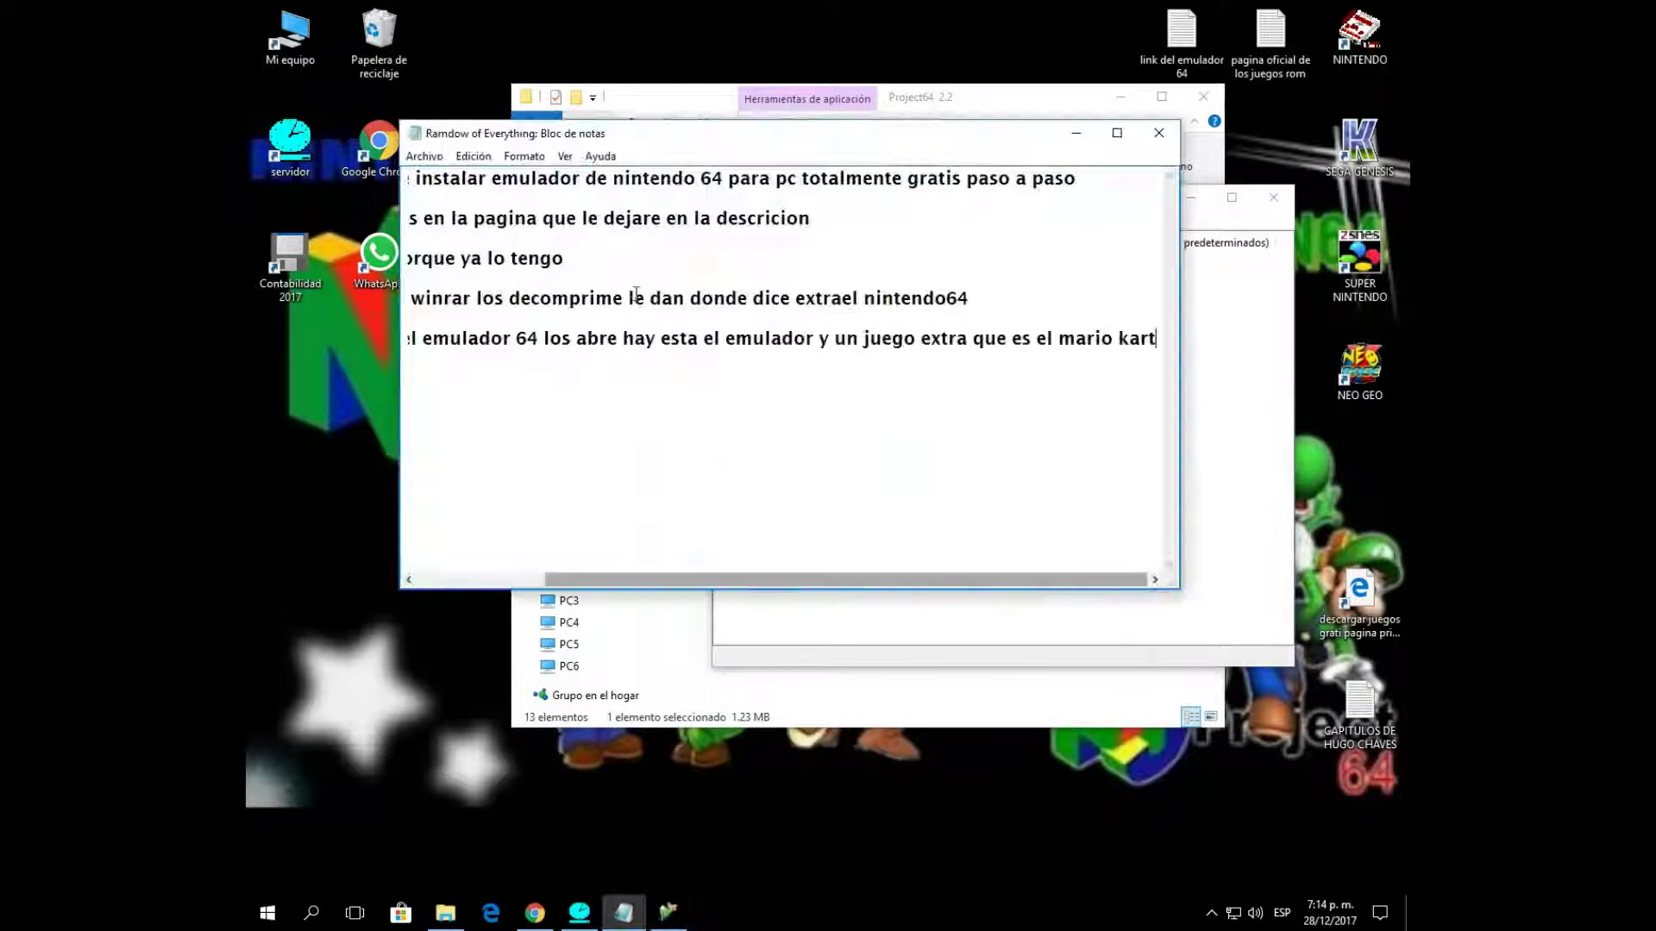
pyautogui.click(954, 385)
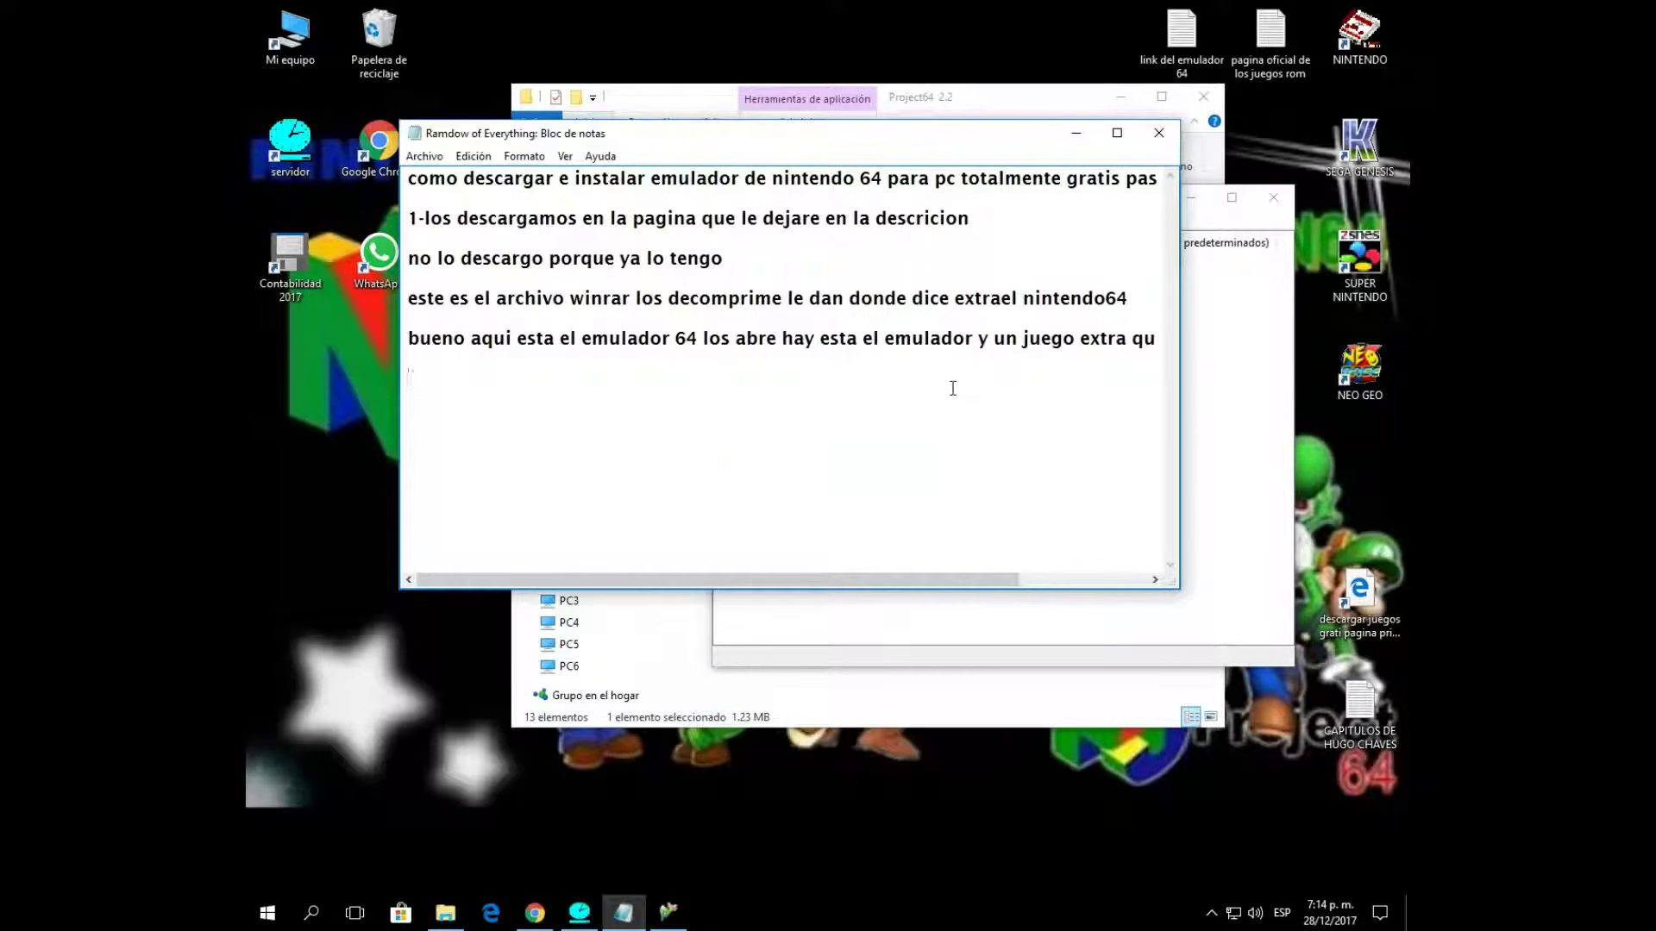
pyautogui.write('2-le enseñare')
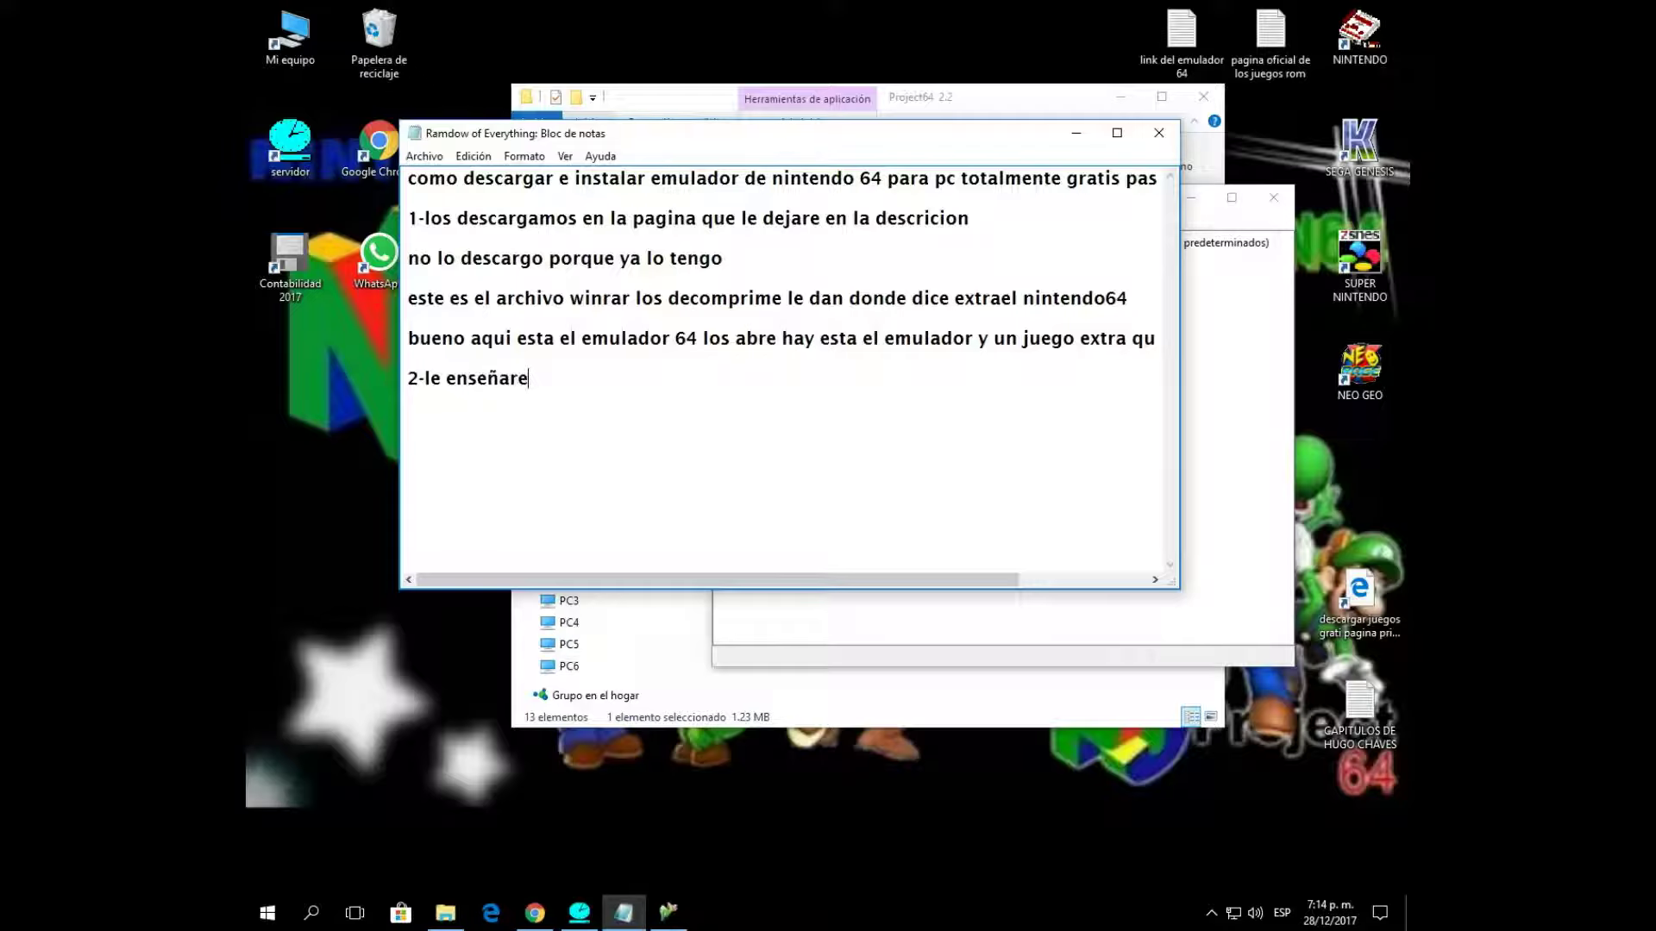
pyautogui.write(' las configuraciones de audio')
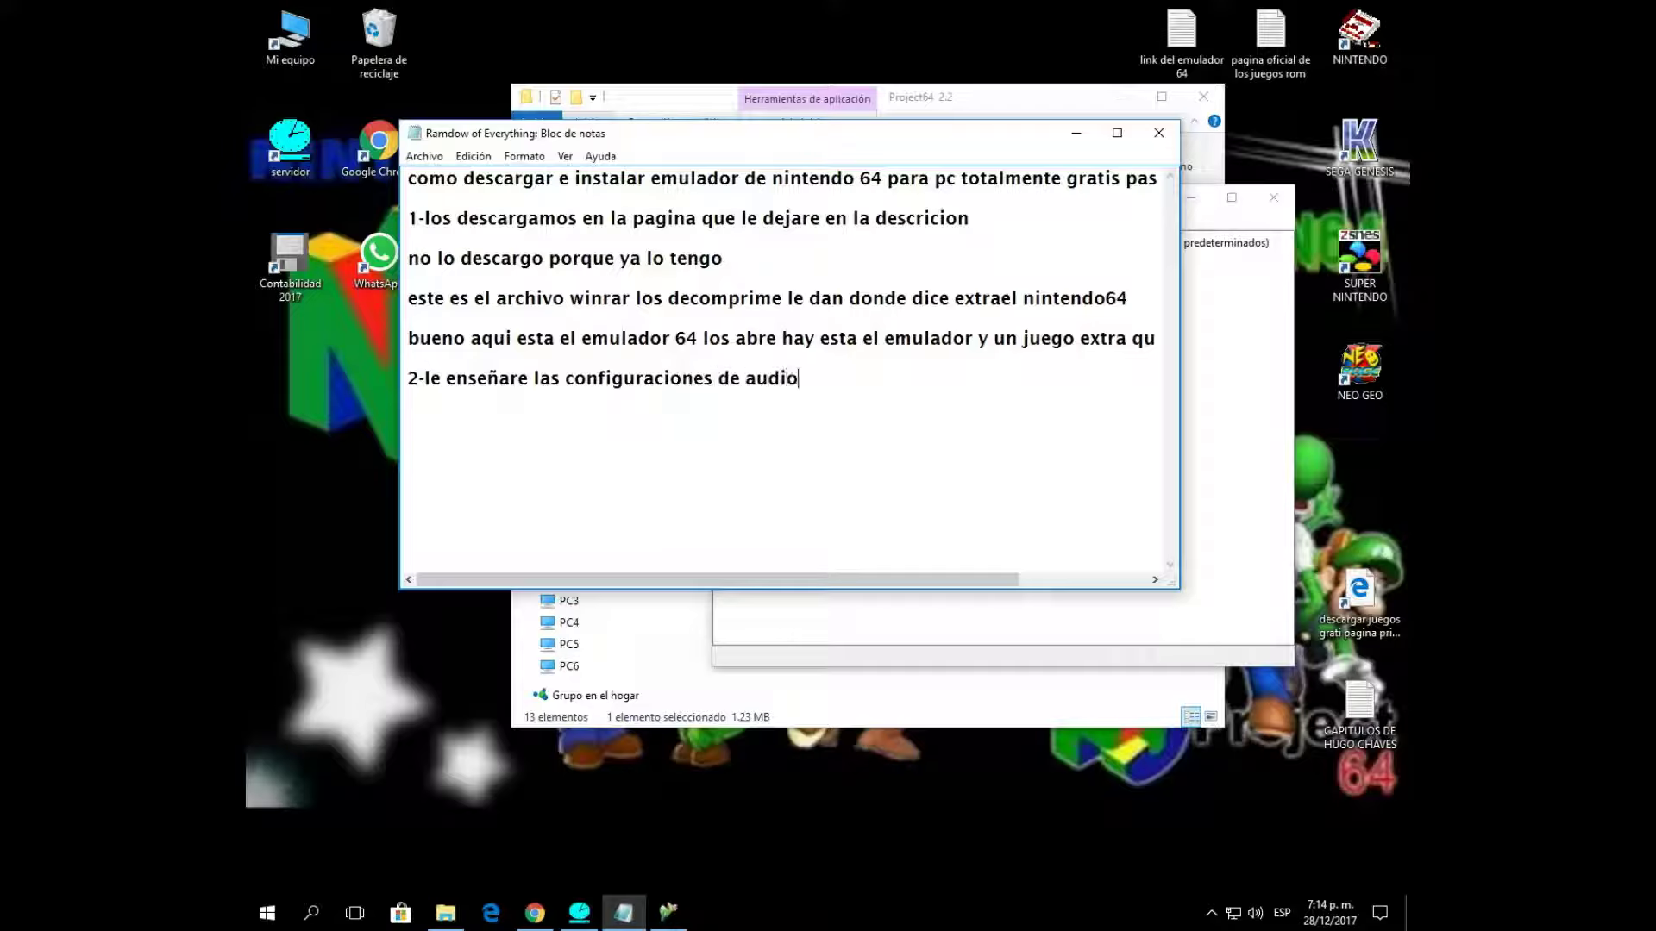
pyautogui.write(' y controle ya que')
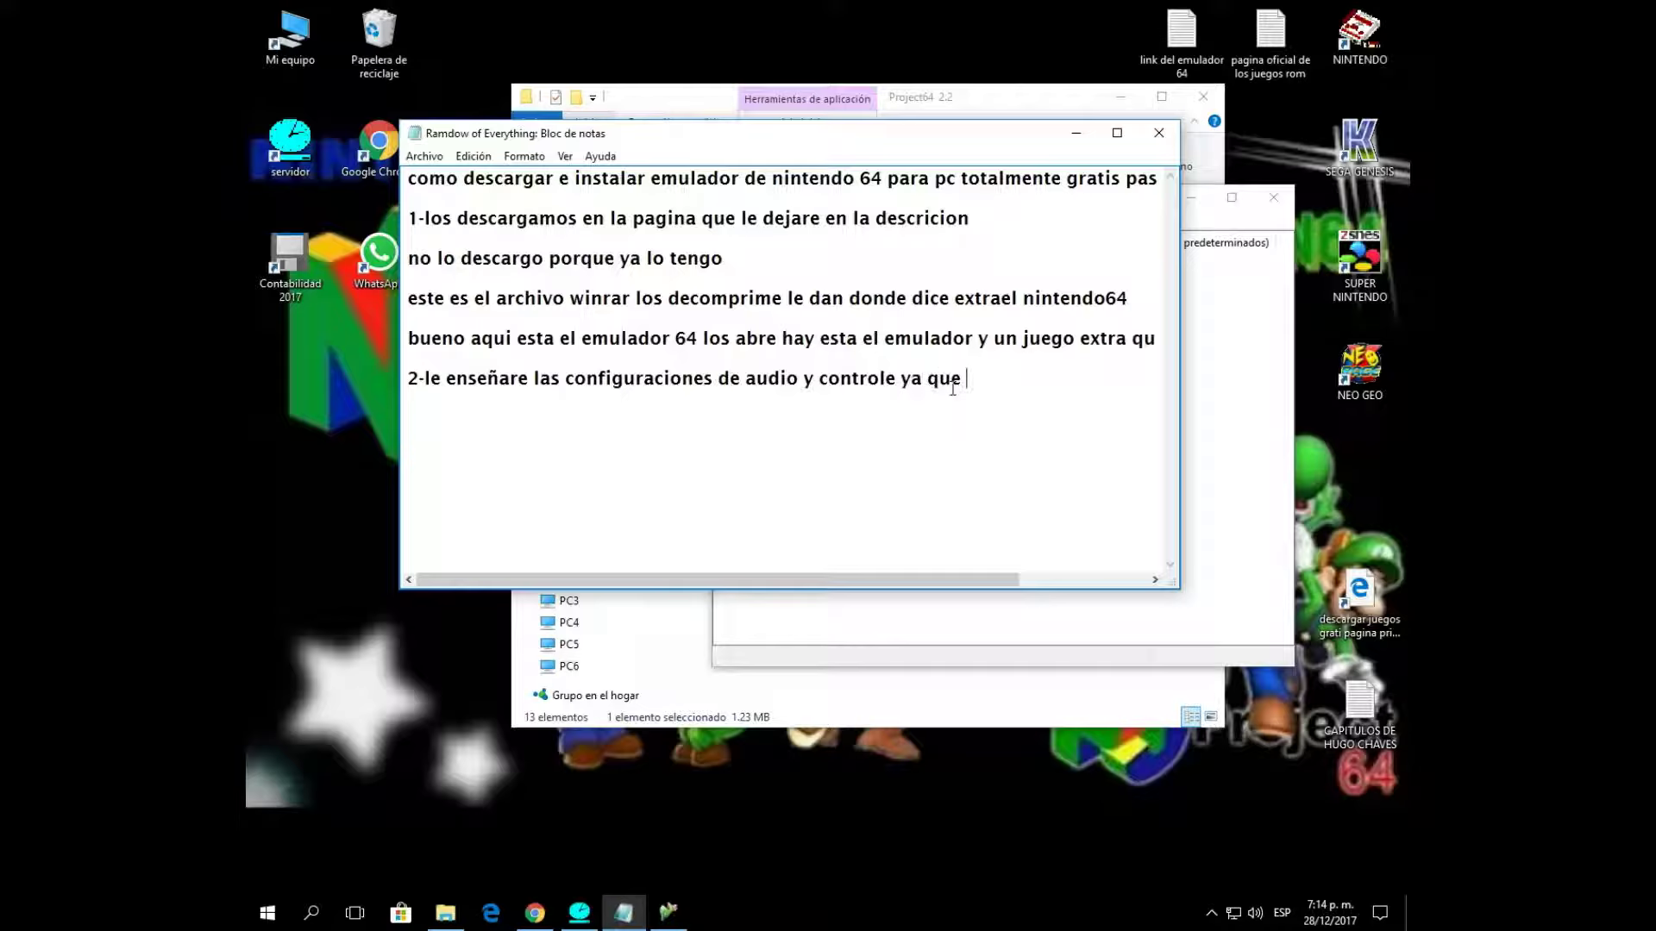
pyautogui.write(' lo usara de')
pyautogui.press('BackSpace')
pyautogui.press('BackSpace')
pyautogui.press('BackSpace')
pyautogui.write('de cualquier modo qu')
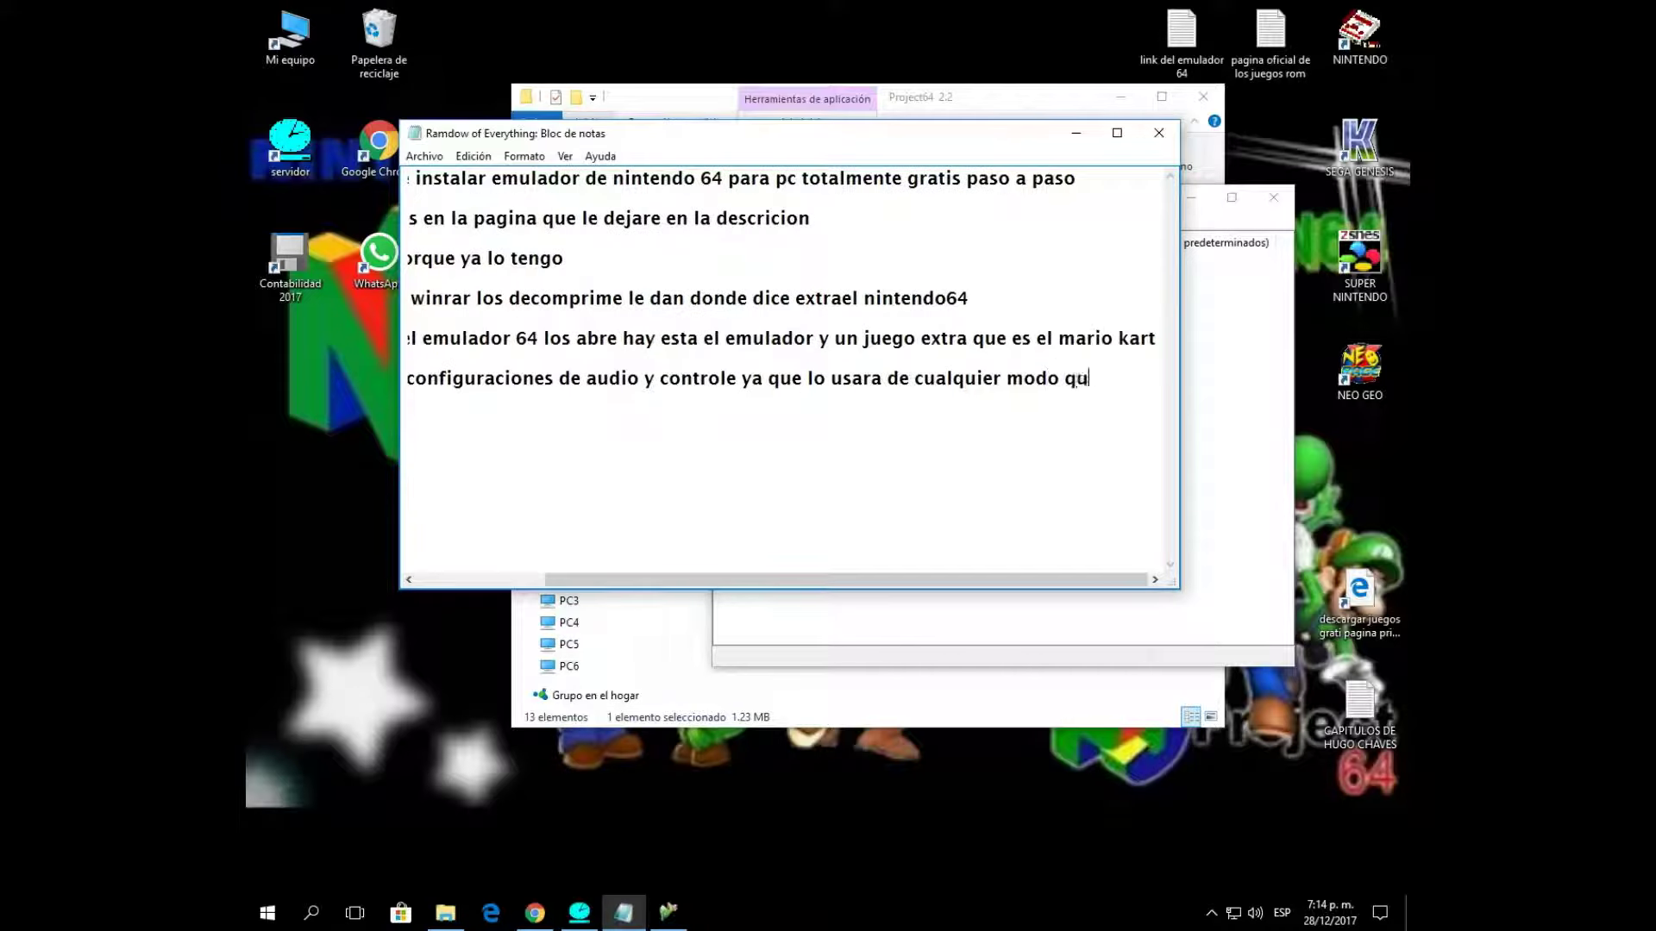
pyautogui.write('e quiera')
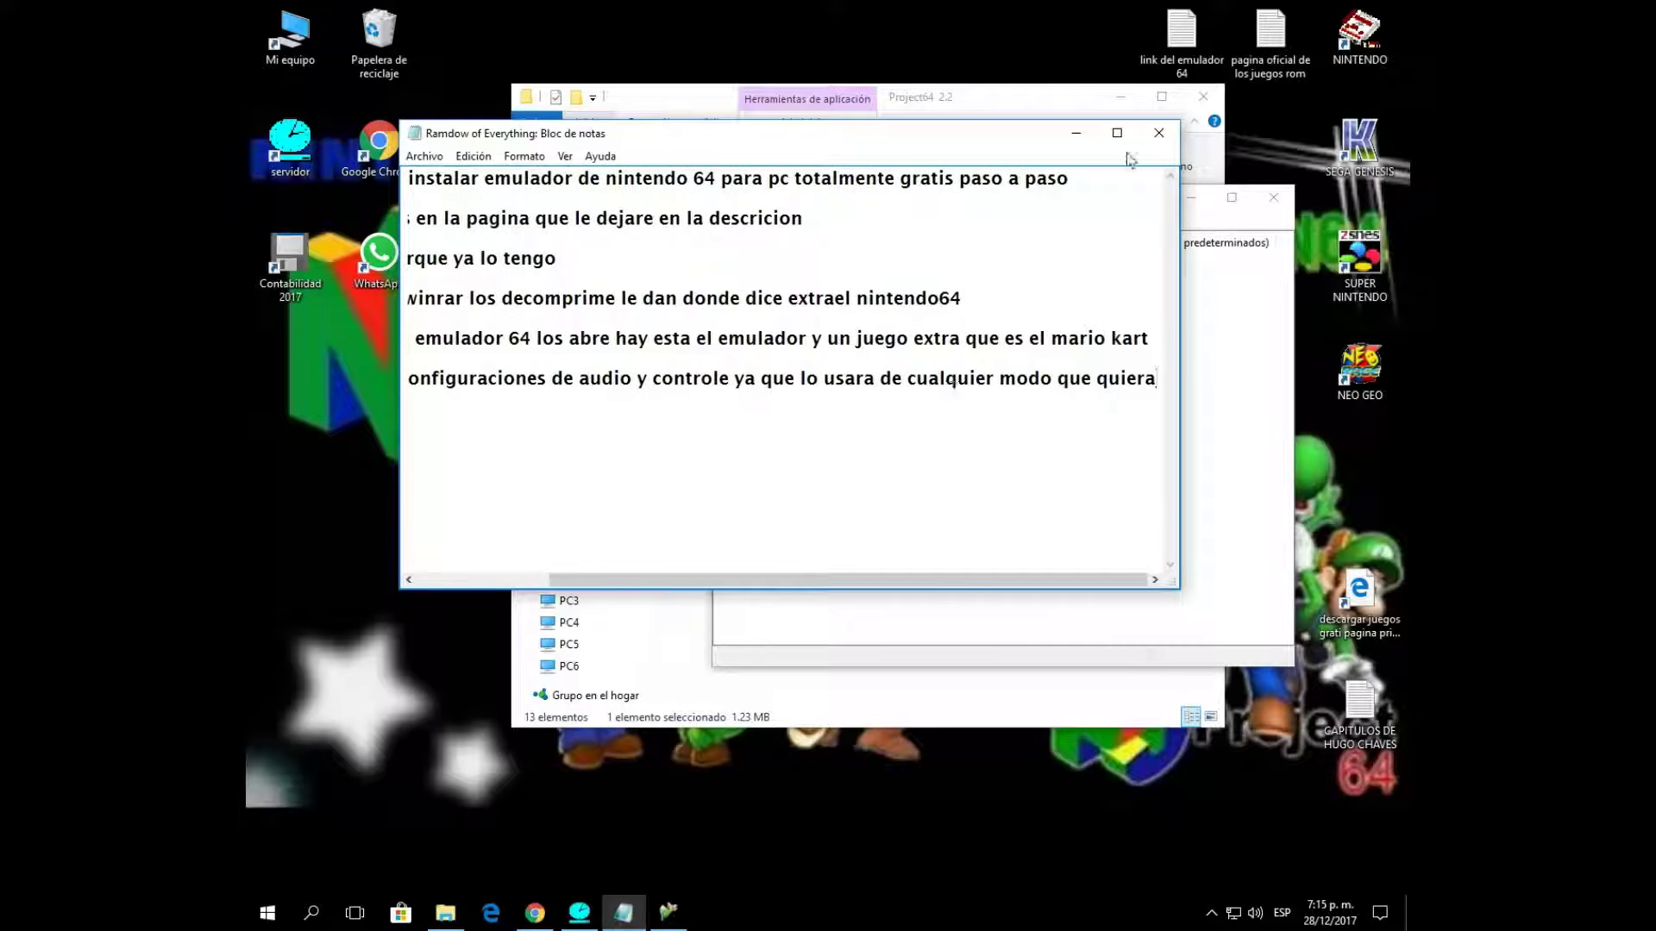
pyautogui.click(1075, 133)
# Reposition the Project64 window, open its controller plugin configuration and look through Controllers 2 to 4, returning to Controller 1.
pyautogui.moveTo(787, 193); pyautogui.dragTo(682, 240)
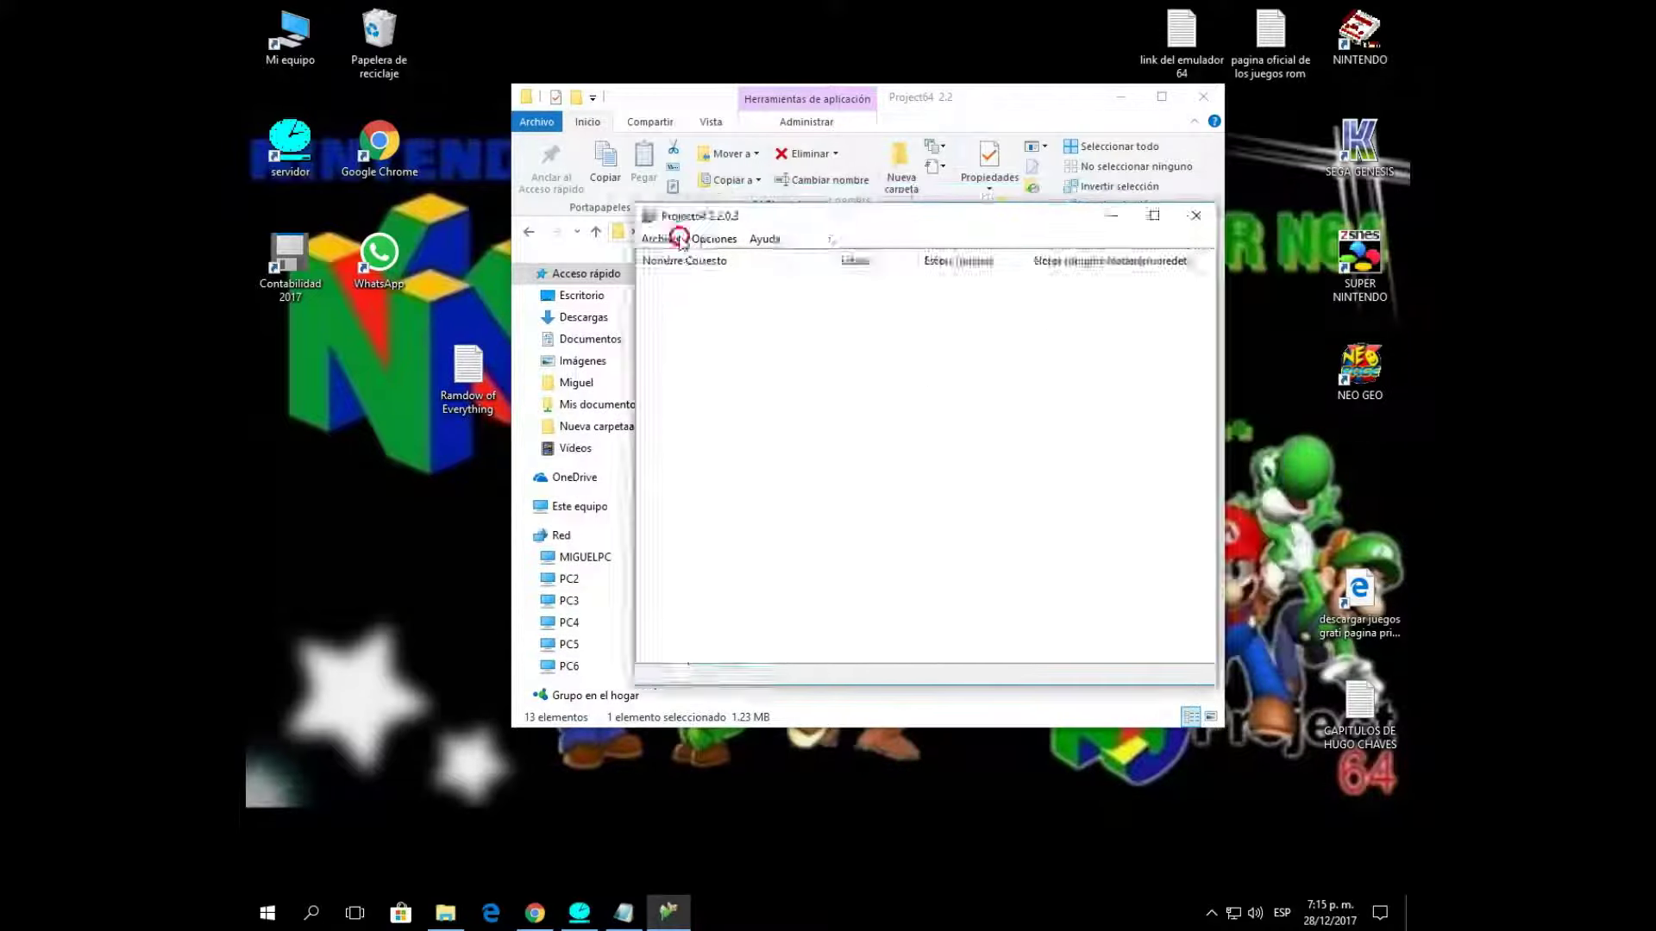
pyautogui.click(663, 264)
pyautogui.click(786, 361)
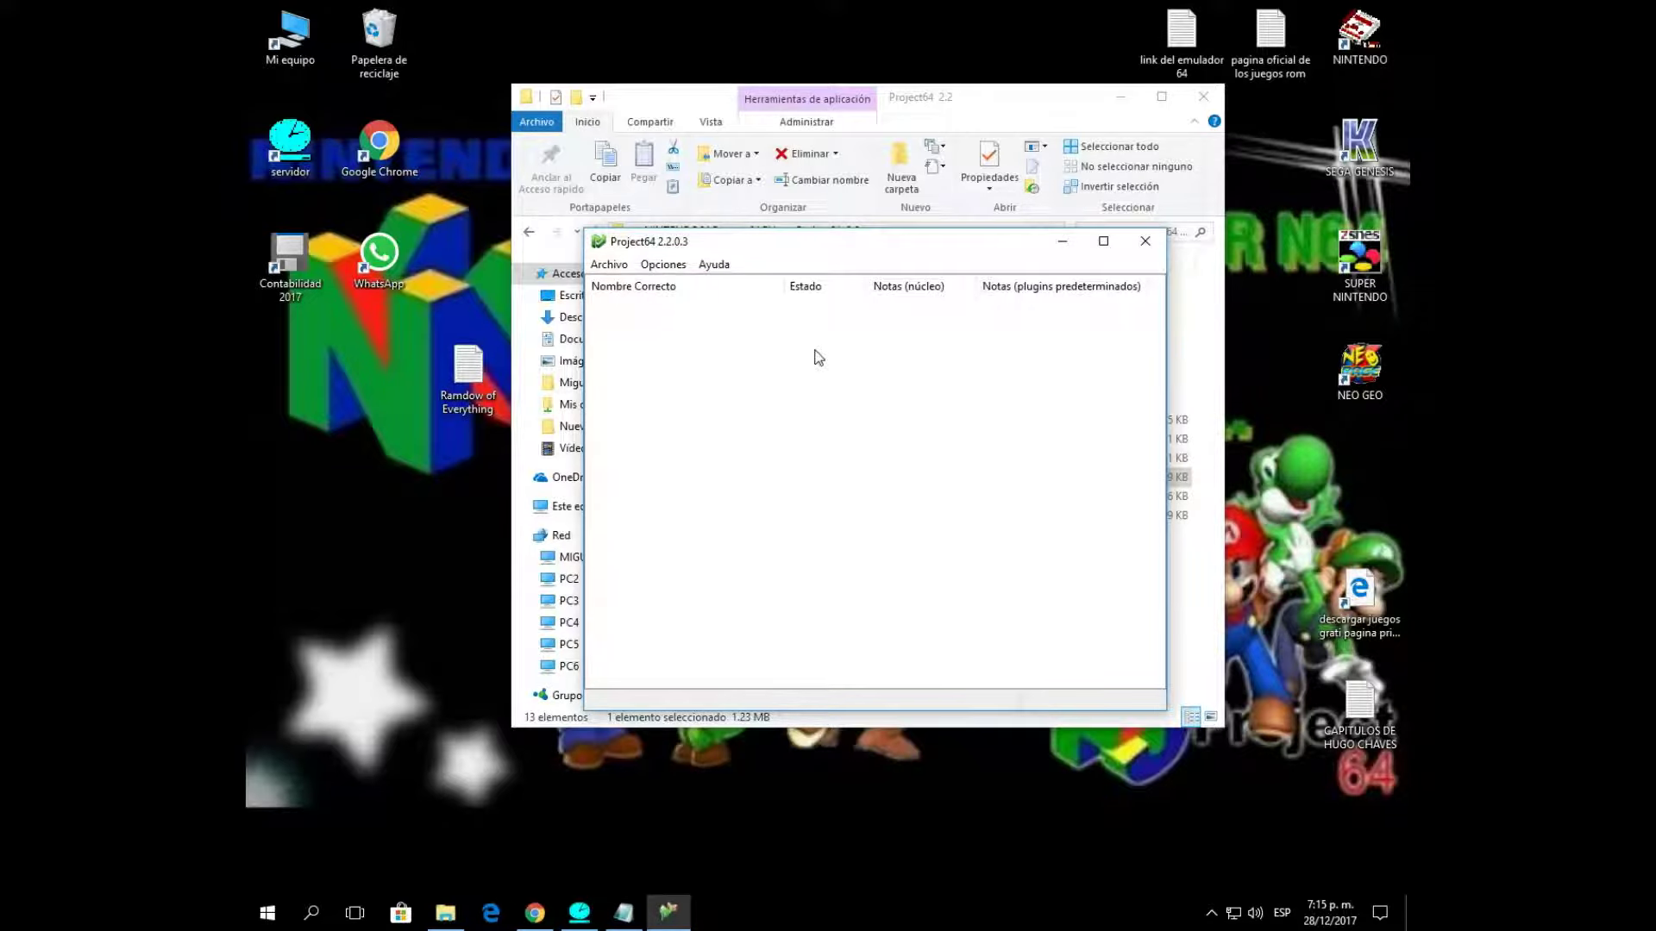
pyautogui.moveTo(802, 297); pyautogui.dragTo(855, 275)
pyautogui.click(764, 294)
pyautogui.click(826, 293)
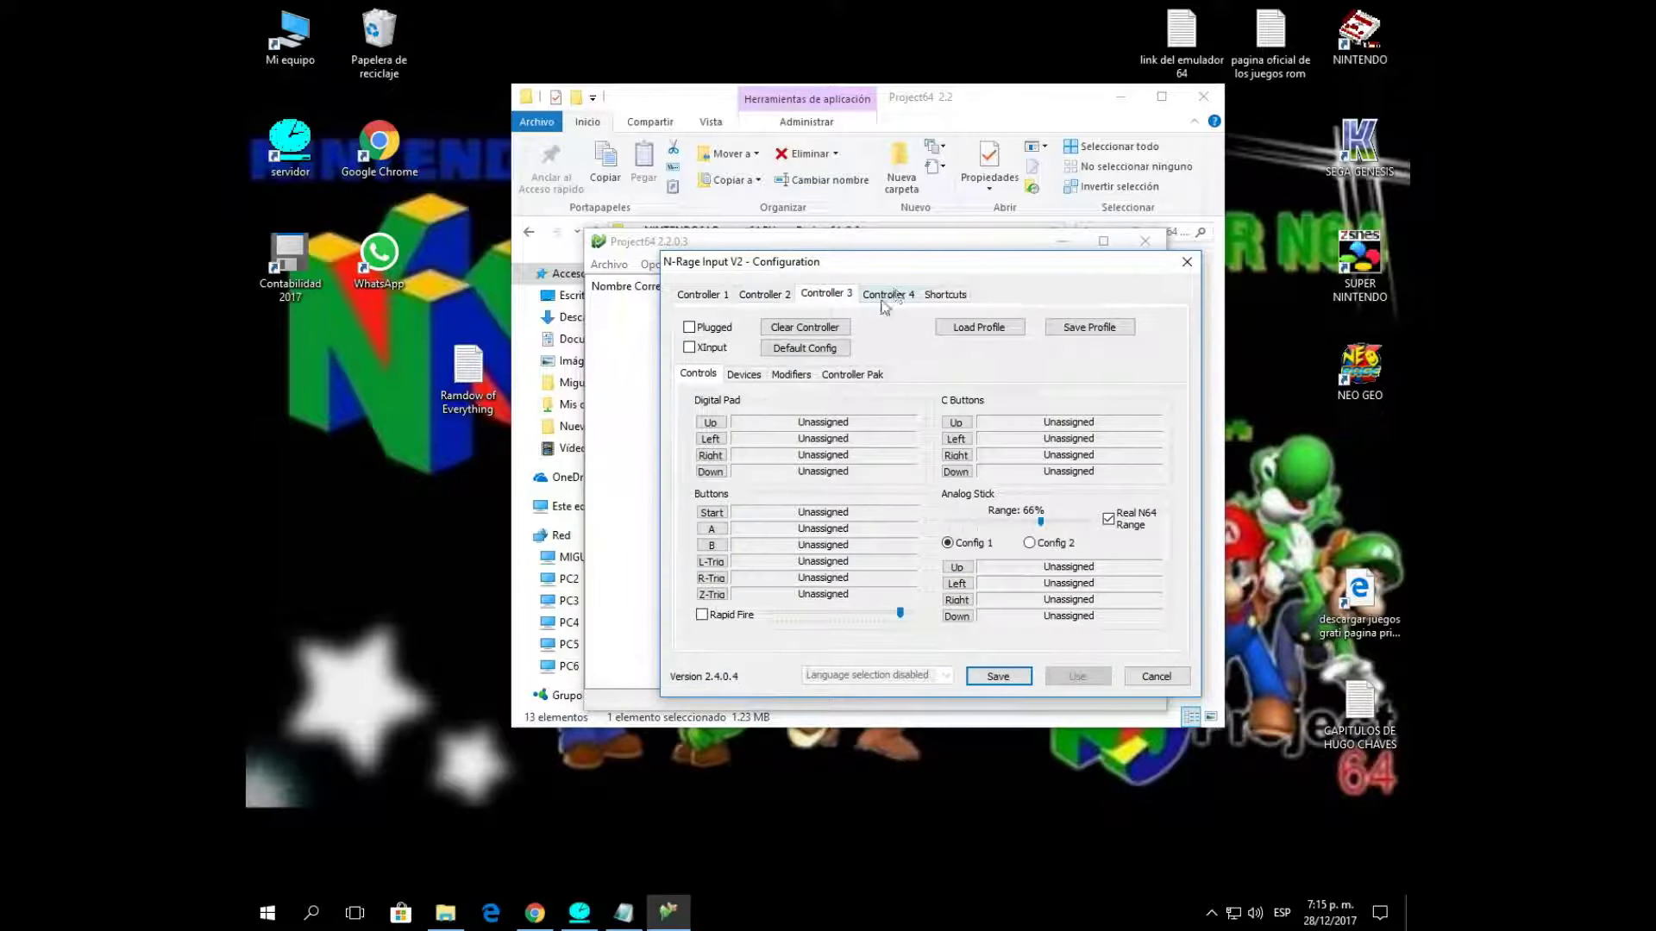
pyautogui.click(884, 297)
pyautogui.click(702, 294)
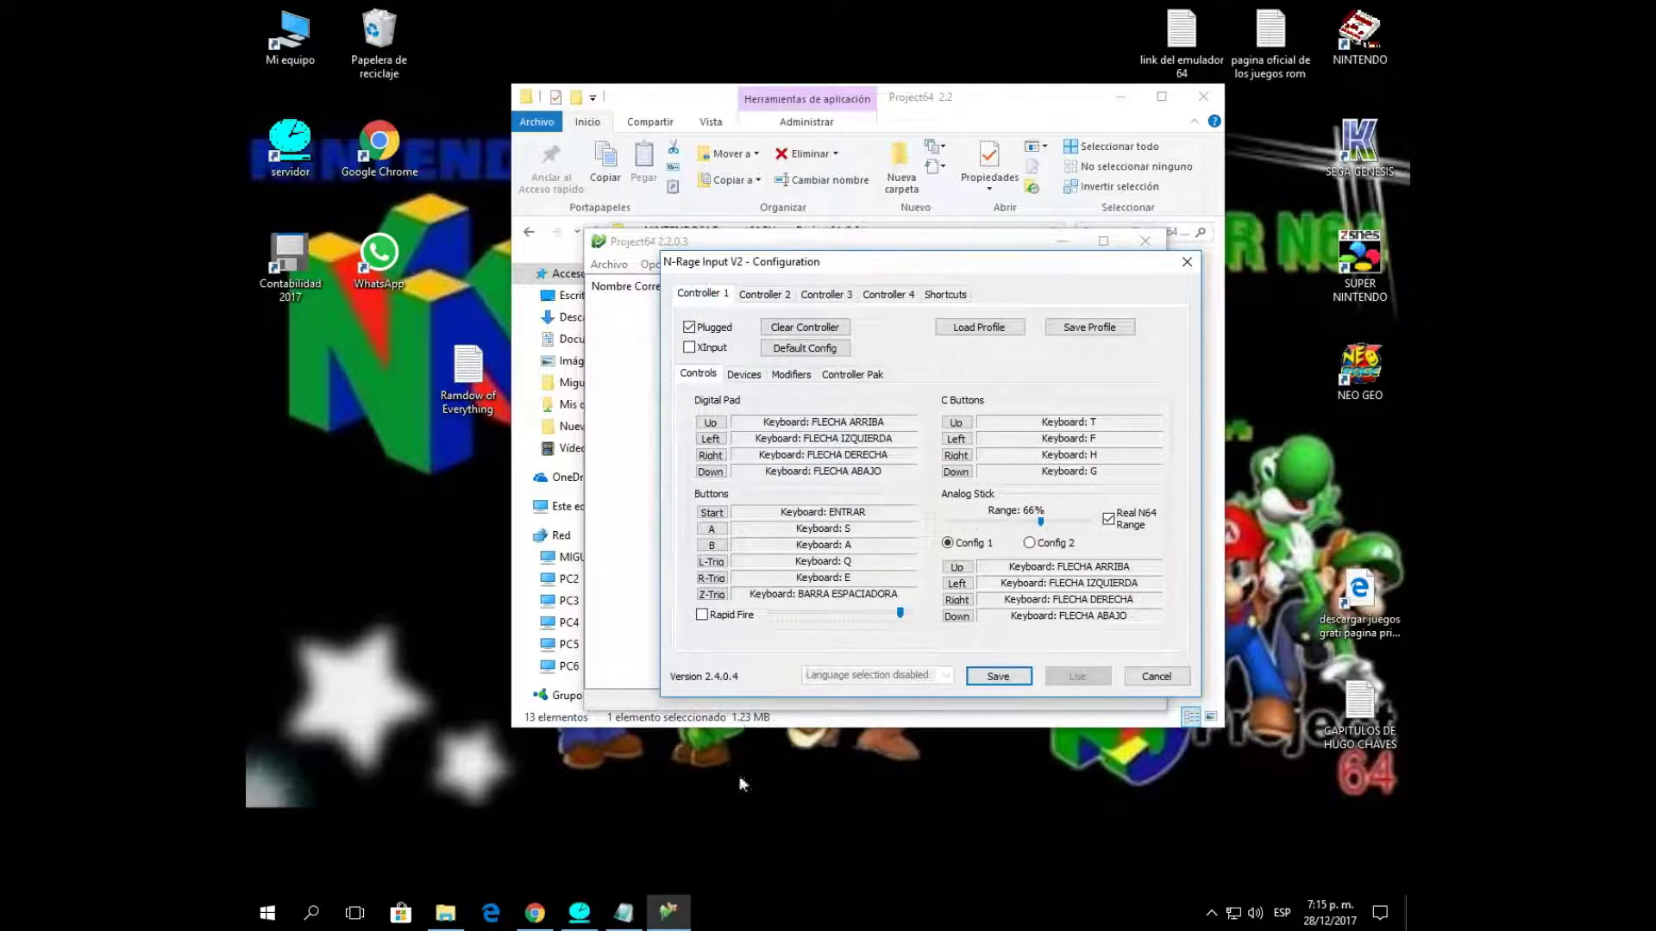
# Add the line "hay 4 controle para 4 jugadores yo configurare el primero ya que es el que usare de prueba" to the Notepad note.
pyautogui.click(623, 912)
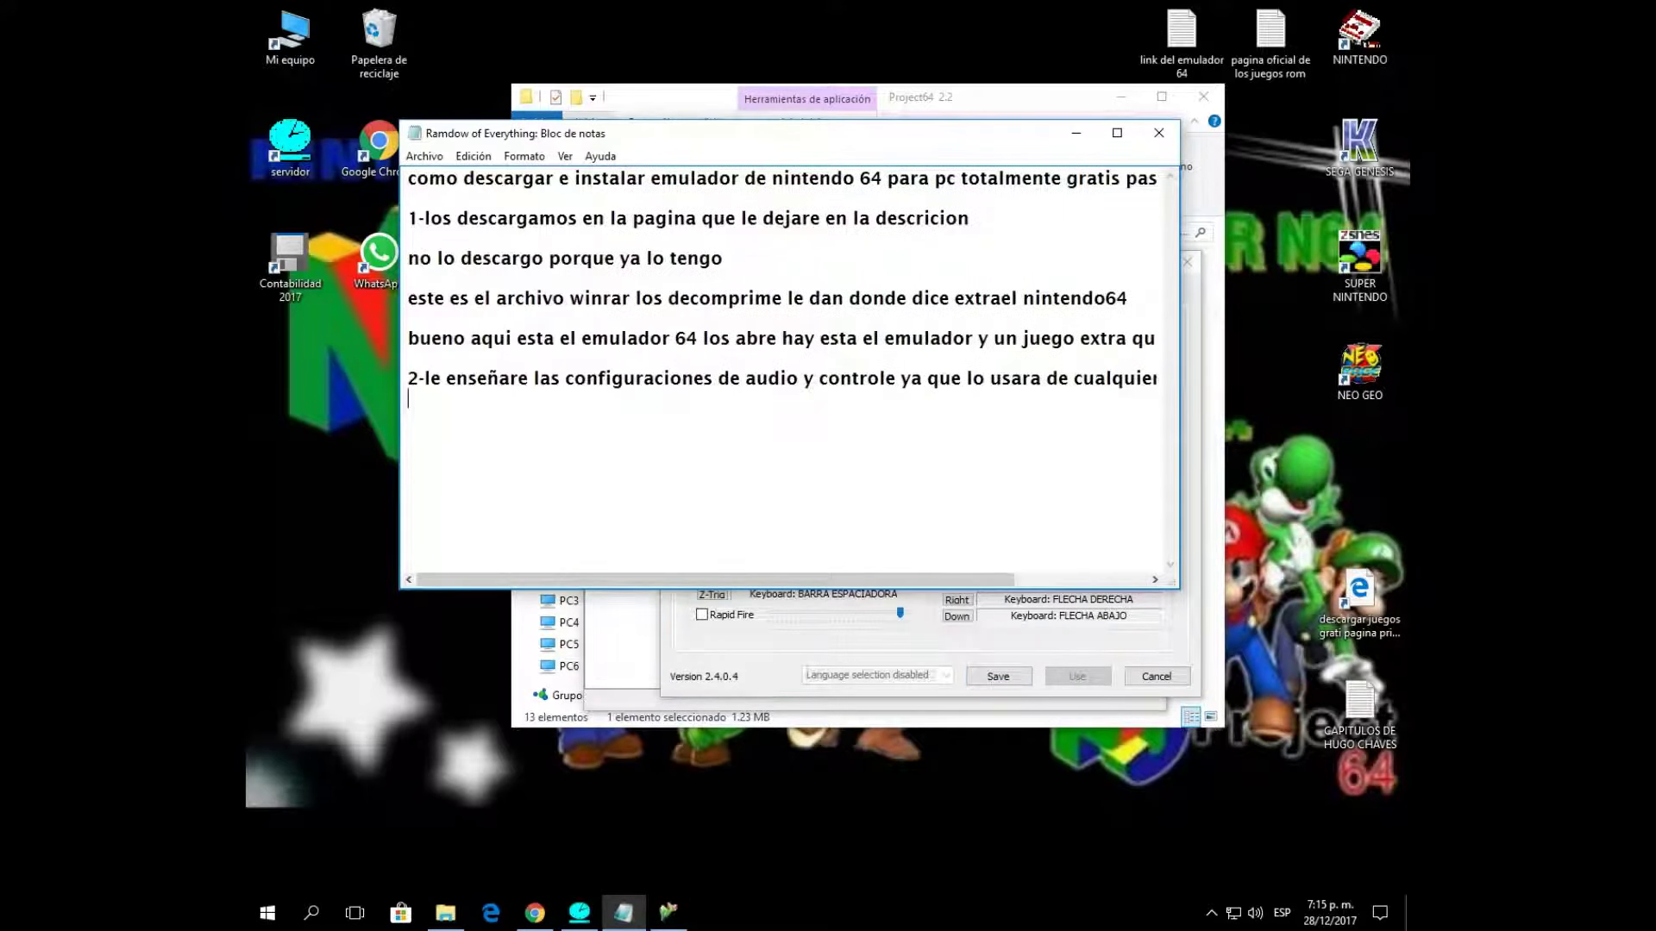
pyautogui.write('hay 4 controle para 4')
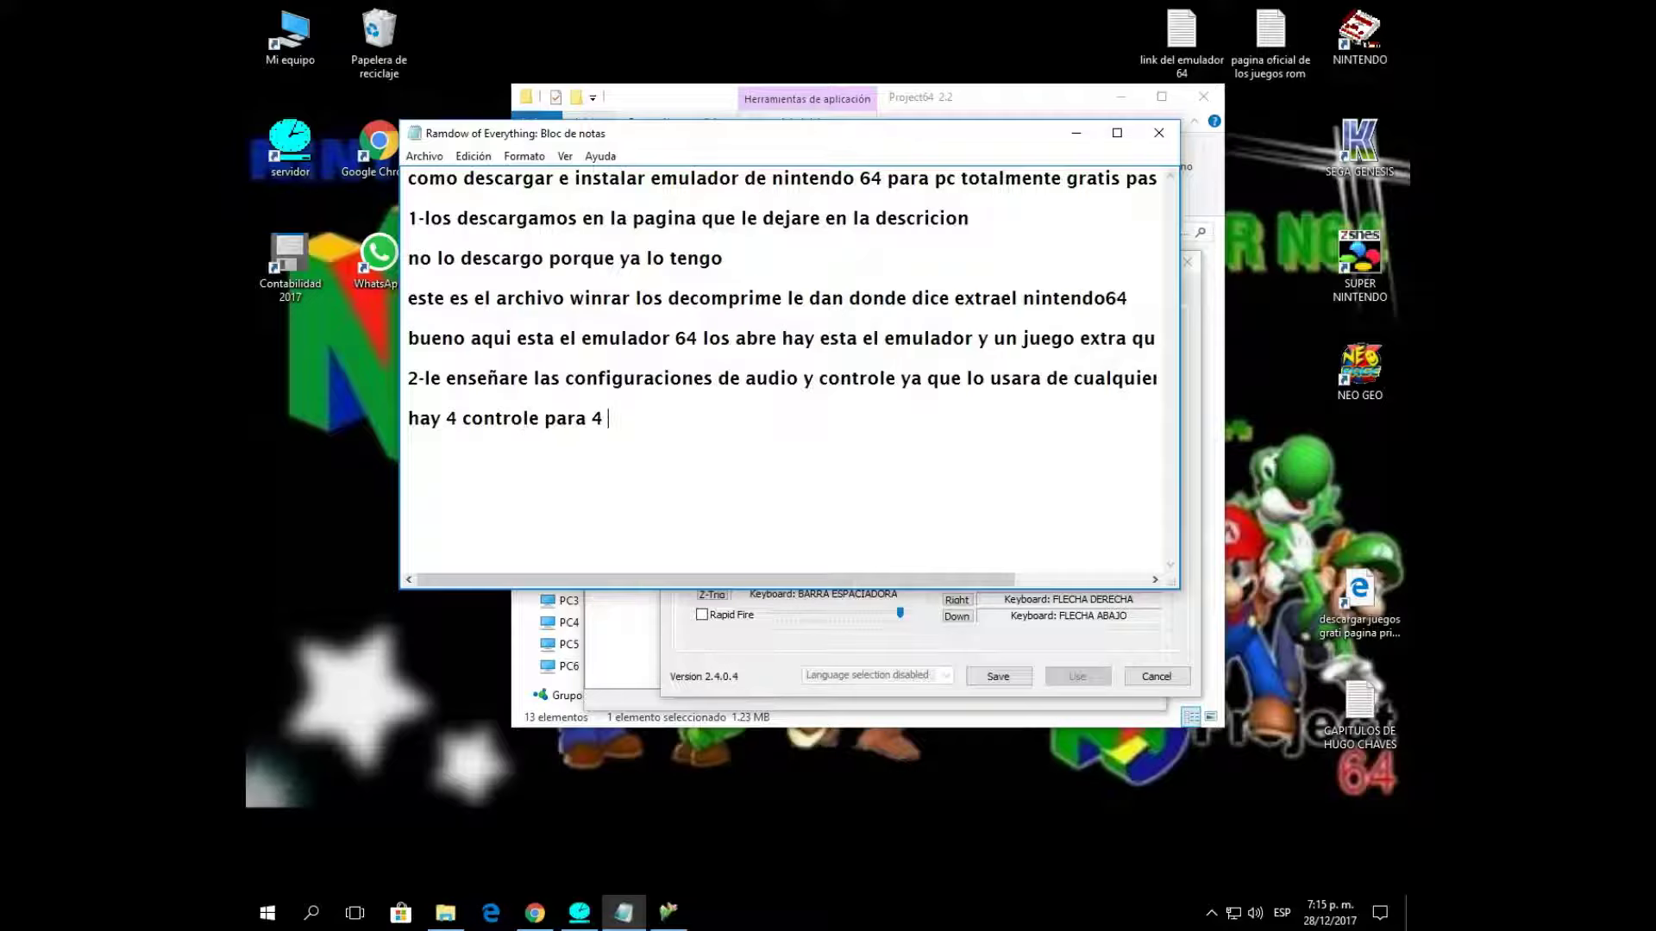
pyautogui.write(' jugadores yo confi')
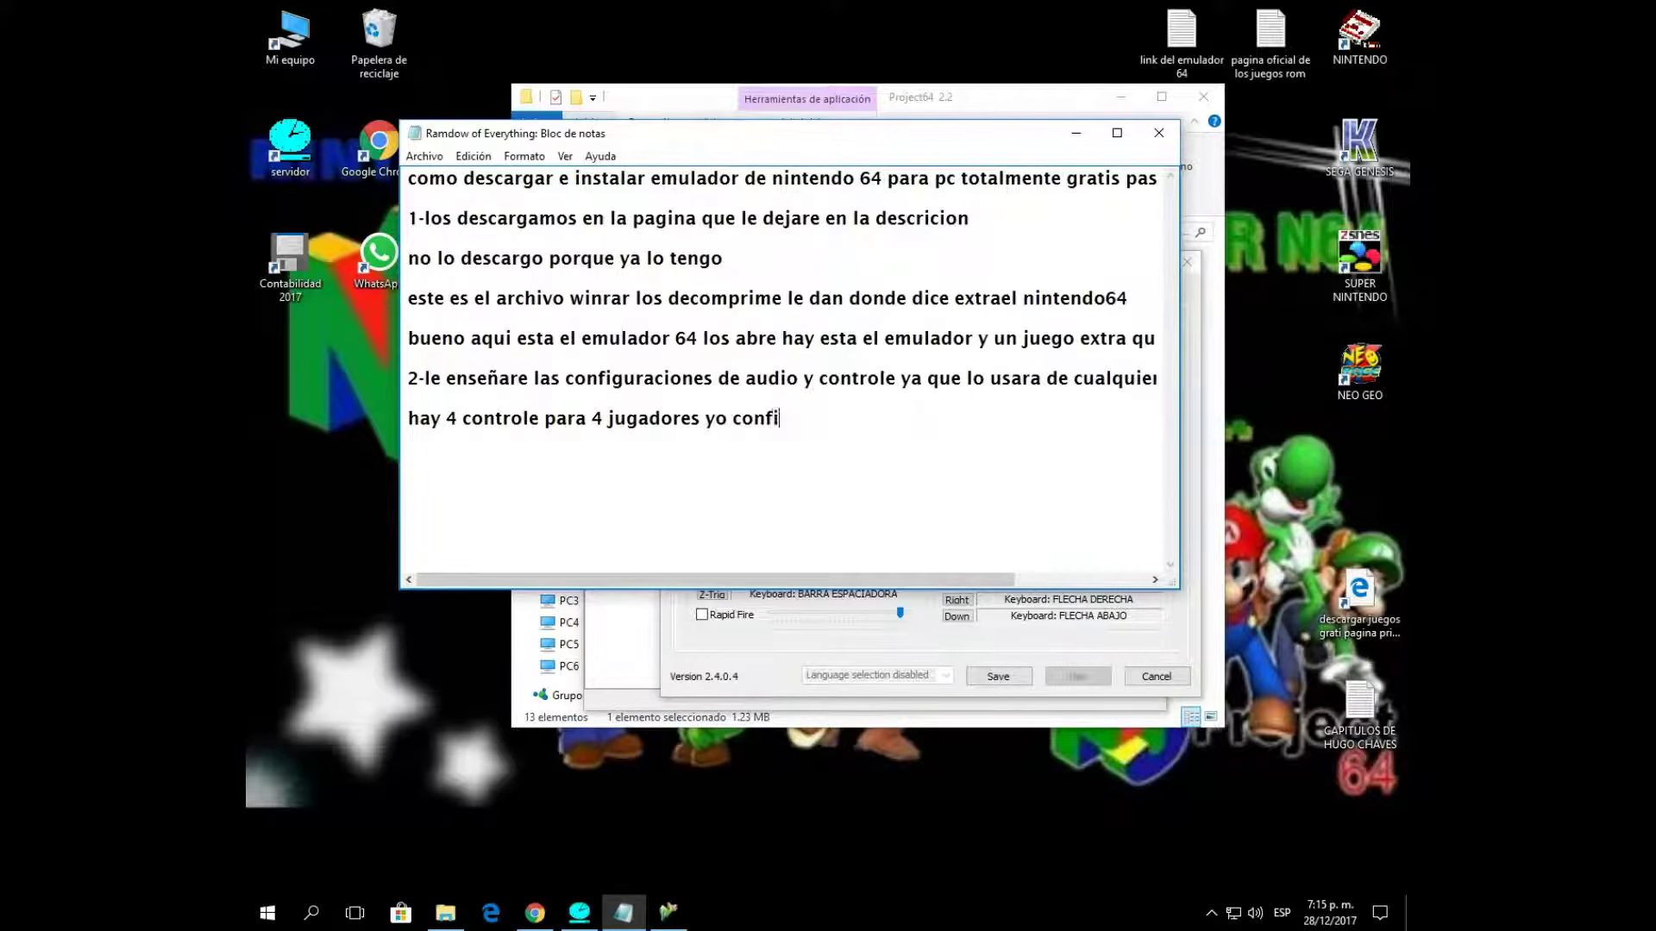
pyautogui.write('gurare el primero ya que')
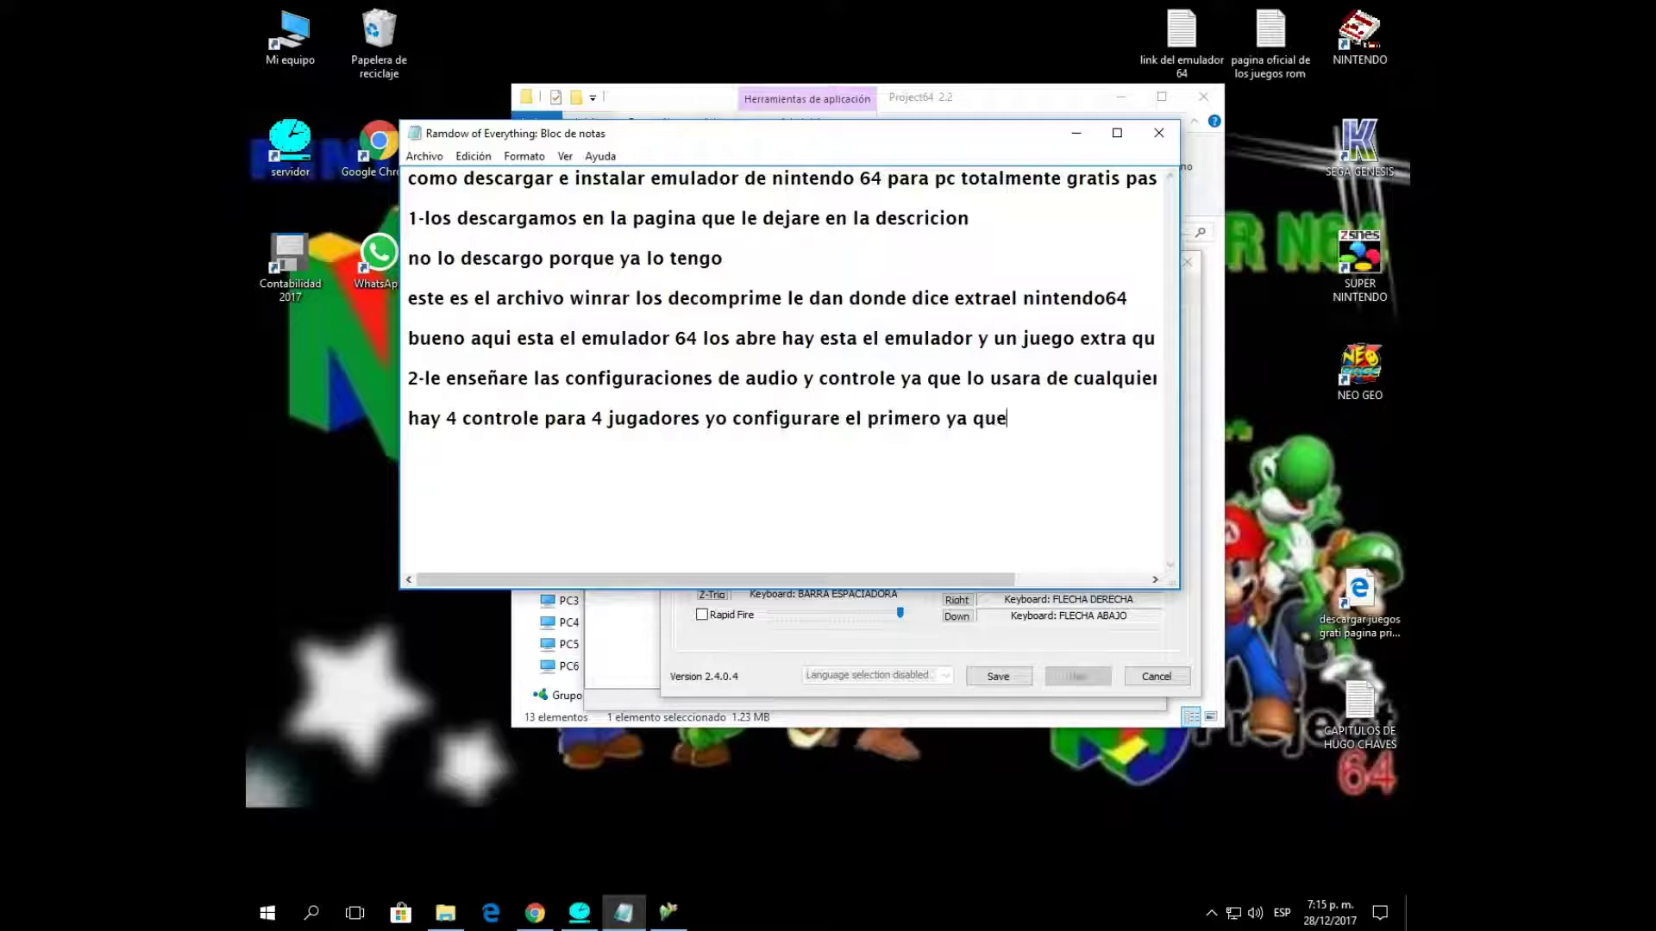
pyautogui.write(' es el que usare de prueba')
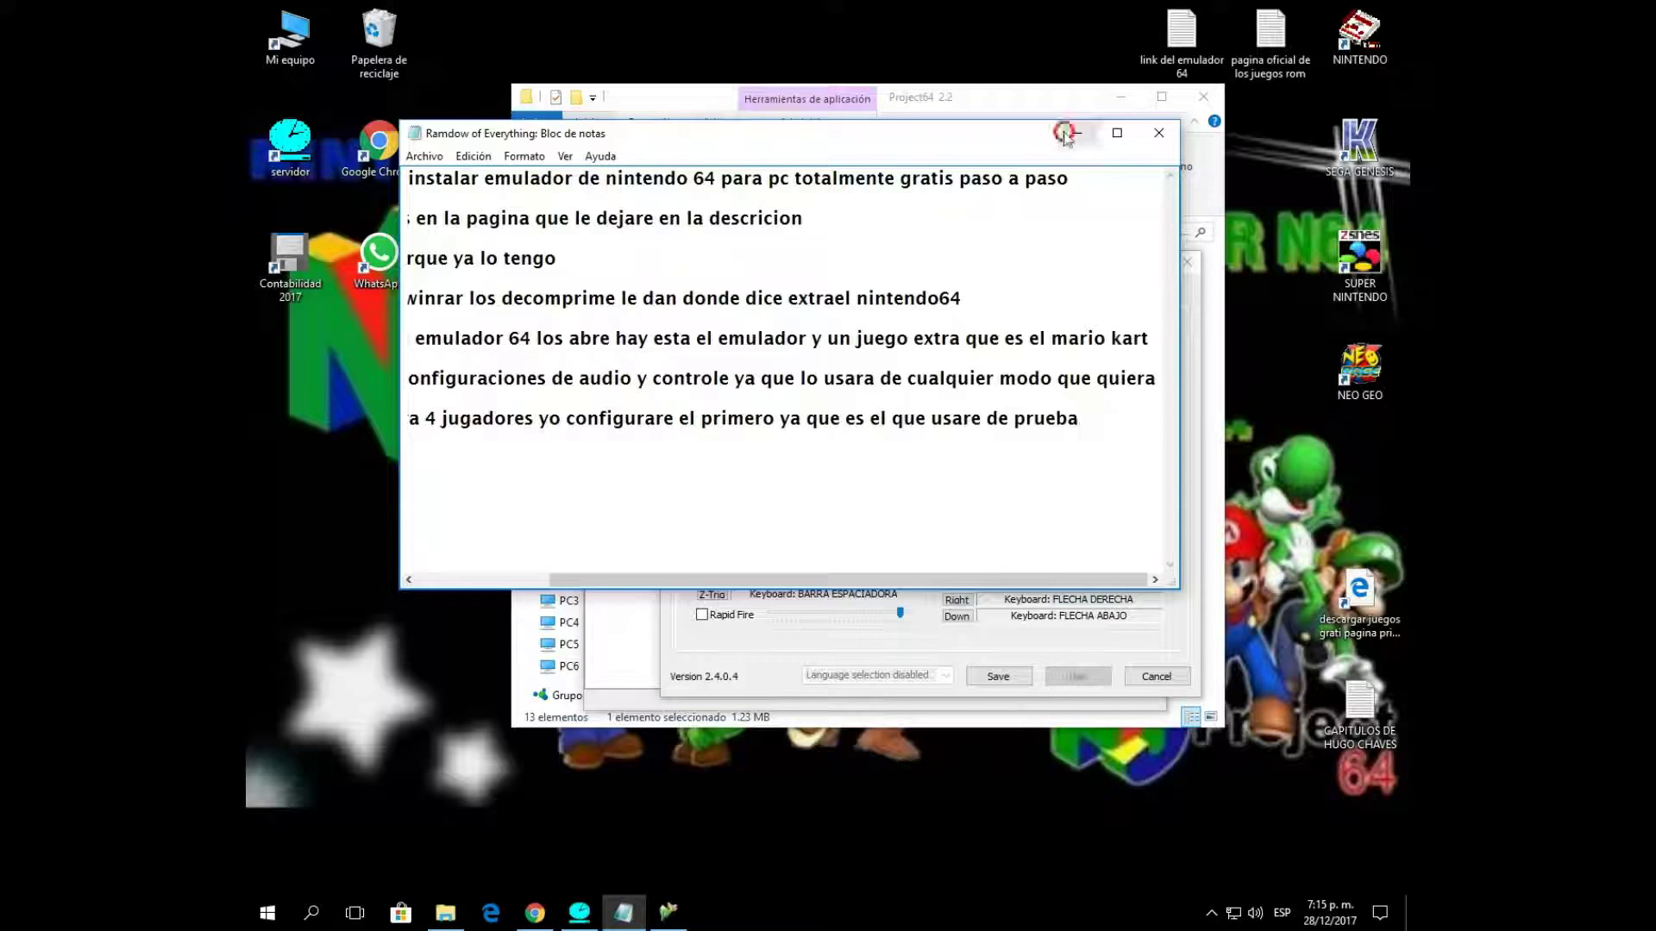
pyautogui.click(1076, 133)
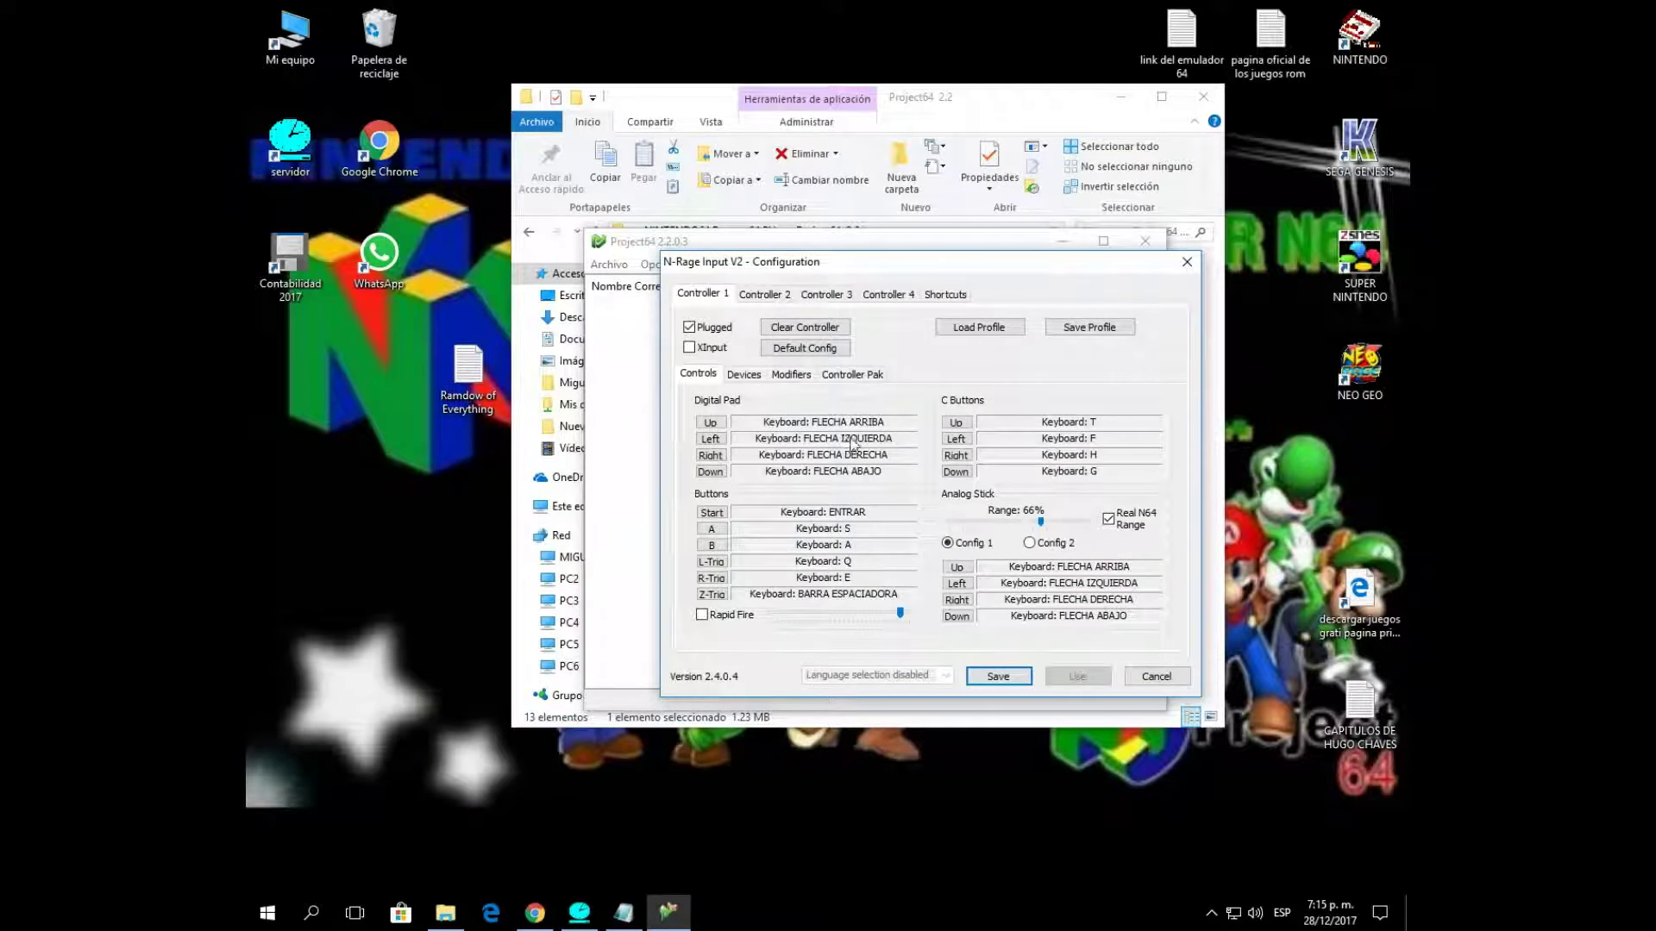
# Assign Controller 1's digital pad Up, Left, Right and Down to the matching keyboard arrow keys.
pyautogui.click(718, 423)
pyautogui.click(715, 440)
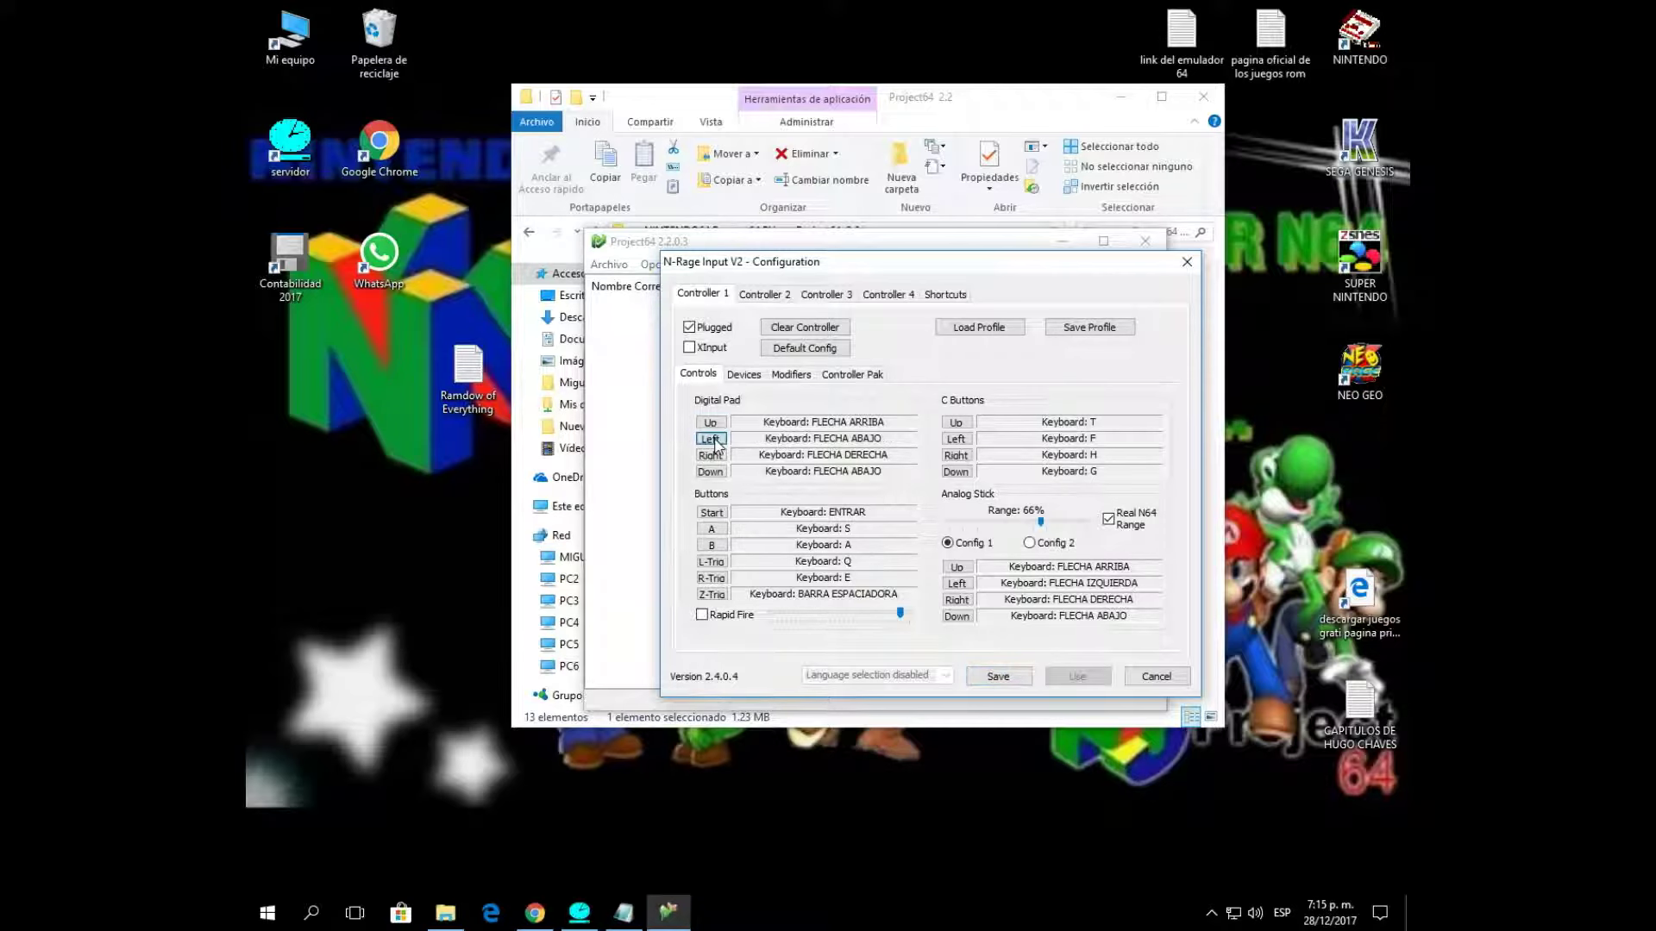
pyautogui.press('Left')
pyautogui.click(715, 456)
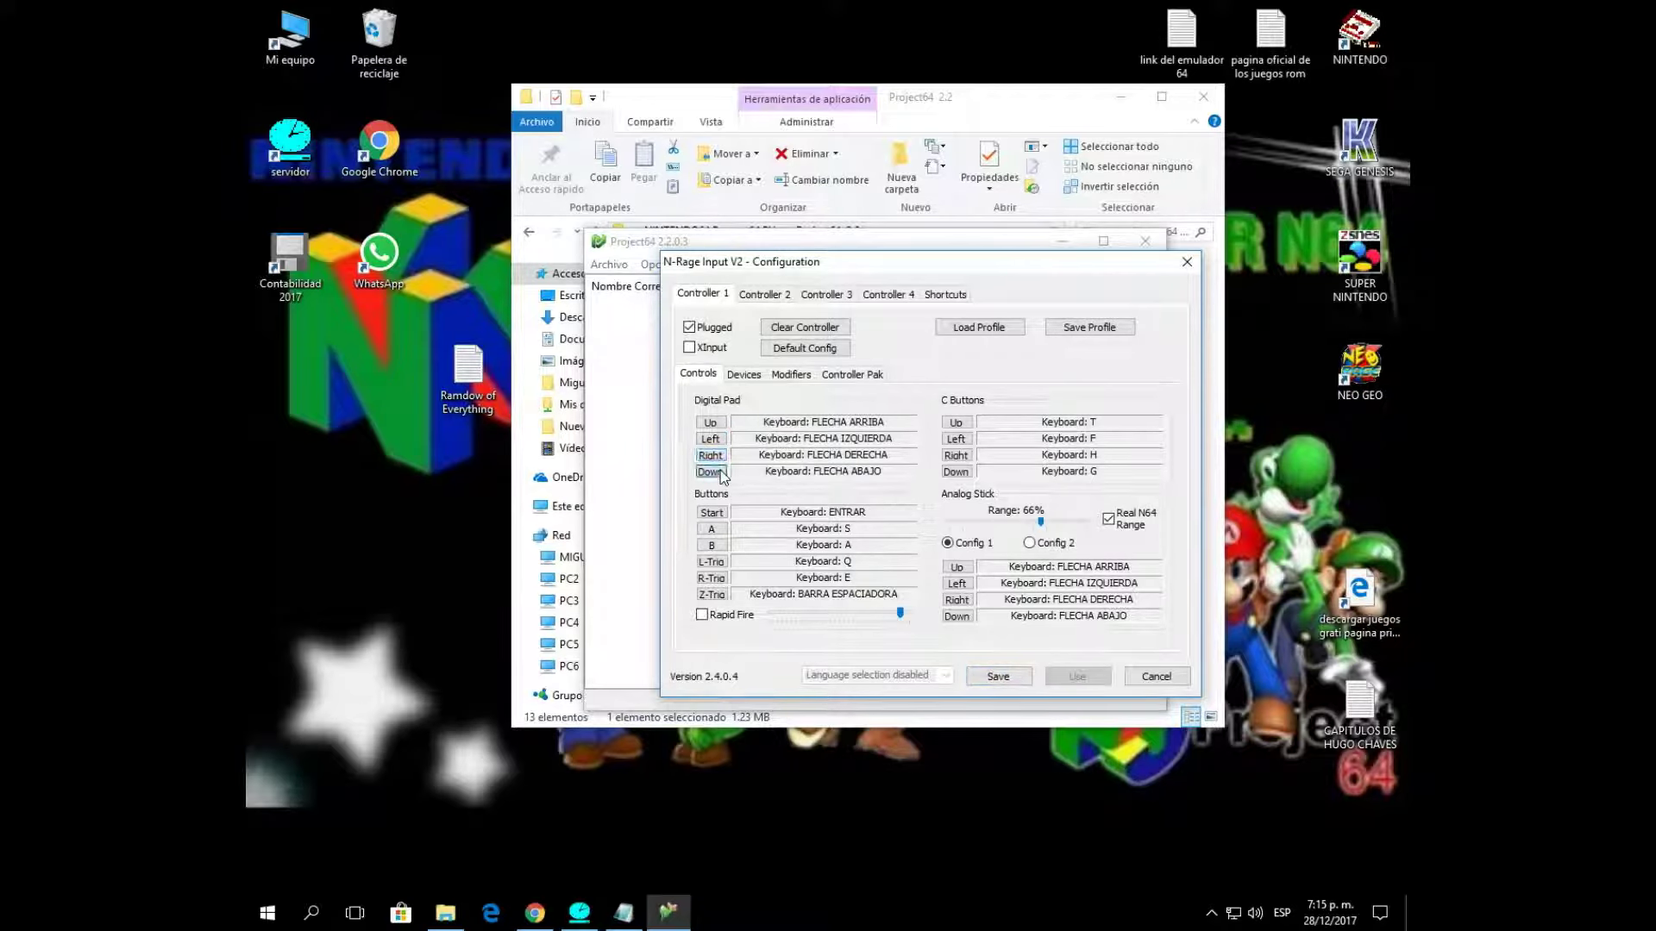
pyautogui.click(721, 474)
# Assign Controller 1's Start to Enter, A to X, B to Z, L-Trig to C and R-Trig to S.
pyautogui.click(718, 515)
pyautogui.click(712, 529)
pyautogui.press('x')
pyautogui.click(720, 545)
pyautogui.press('z')
pyautogui.click(725, 562)
pyautogui.press('c')
pyautogui.click(720, 579)
pyautogui.press('s')
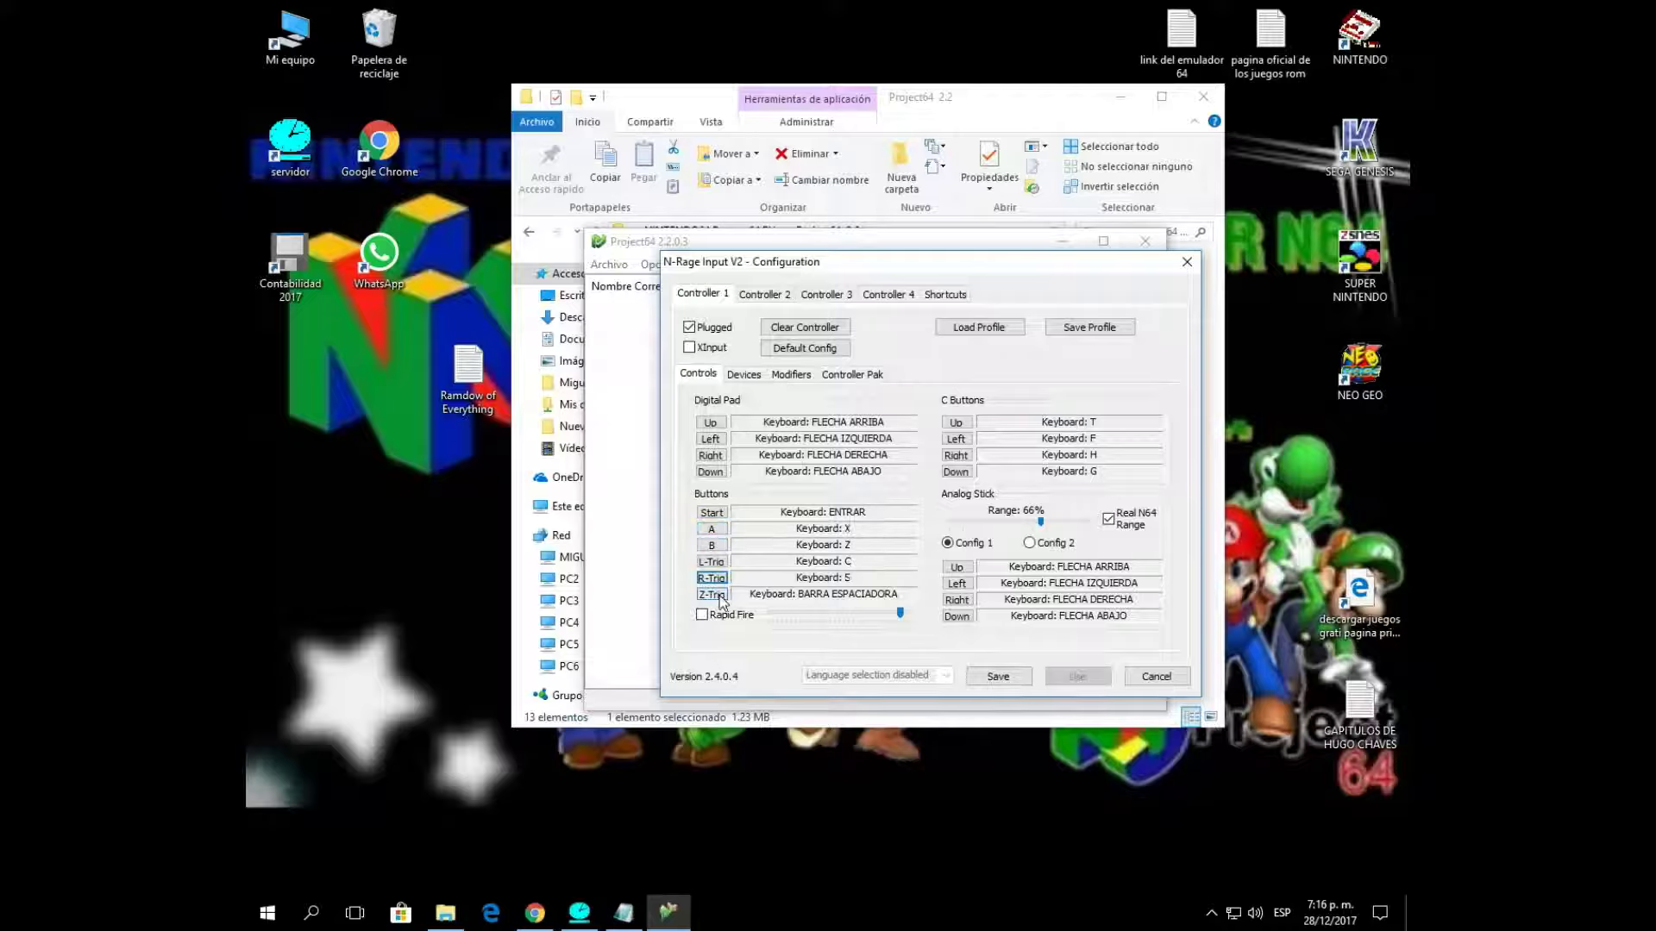
pyautogui.click(1021, 685)
# Add the line "le dan a sabe para guardar la configuracion" to the Notepad note and save the controller configuration in Project64.
pyautogui.click(633, 919)
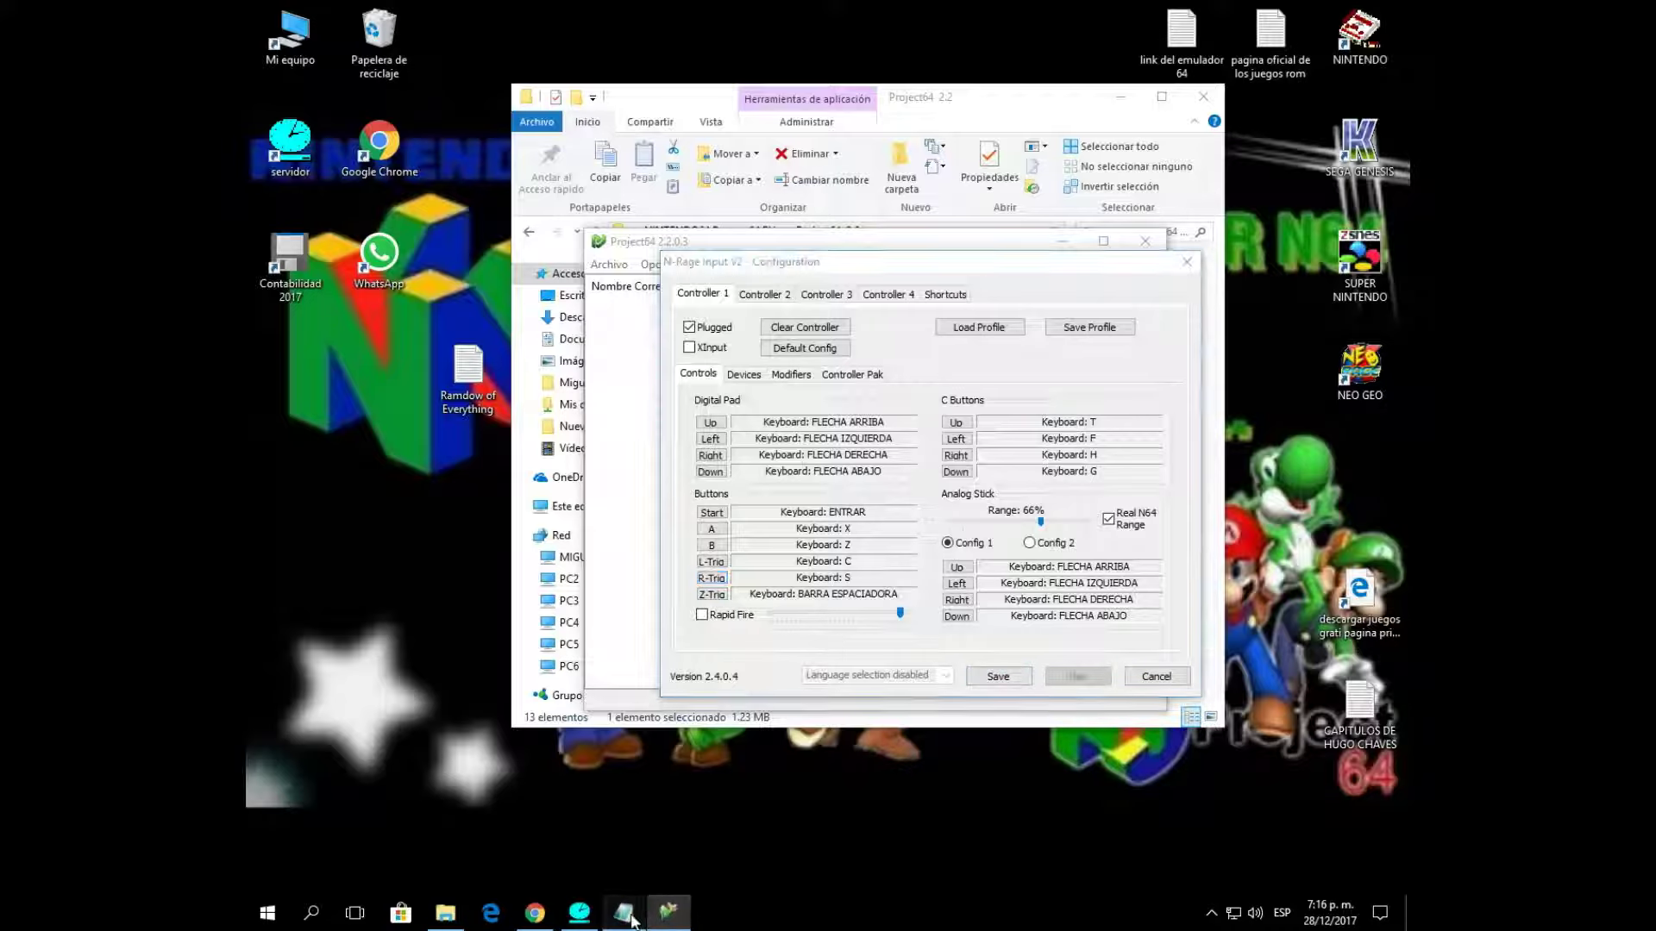
pyautogui.write('le dan')
pyautogui.press('BackSpace')
pyautogui.press('BackSpace')
pyautogui.press('BackSpace')
pyautogui.press('BackSpace')
pyautogui.press('BackSpace')
pyautogui.press('BackSpace')
pyautogui.press('BackSpace')
pyautogui.press('BackSpace')
pyautogui.press('BackSpace')
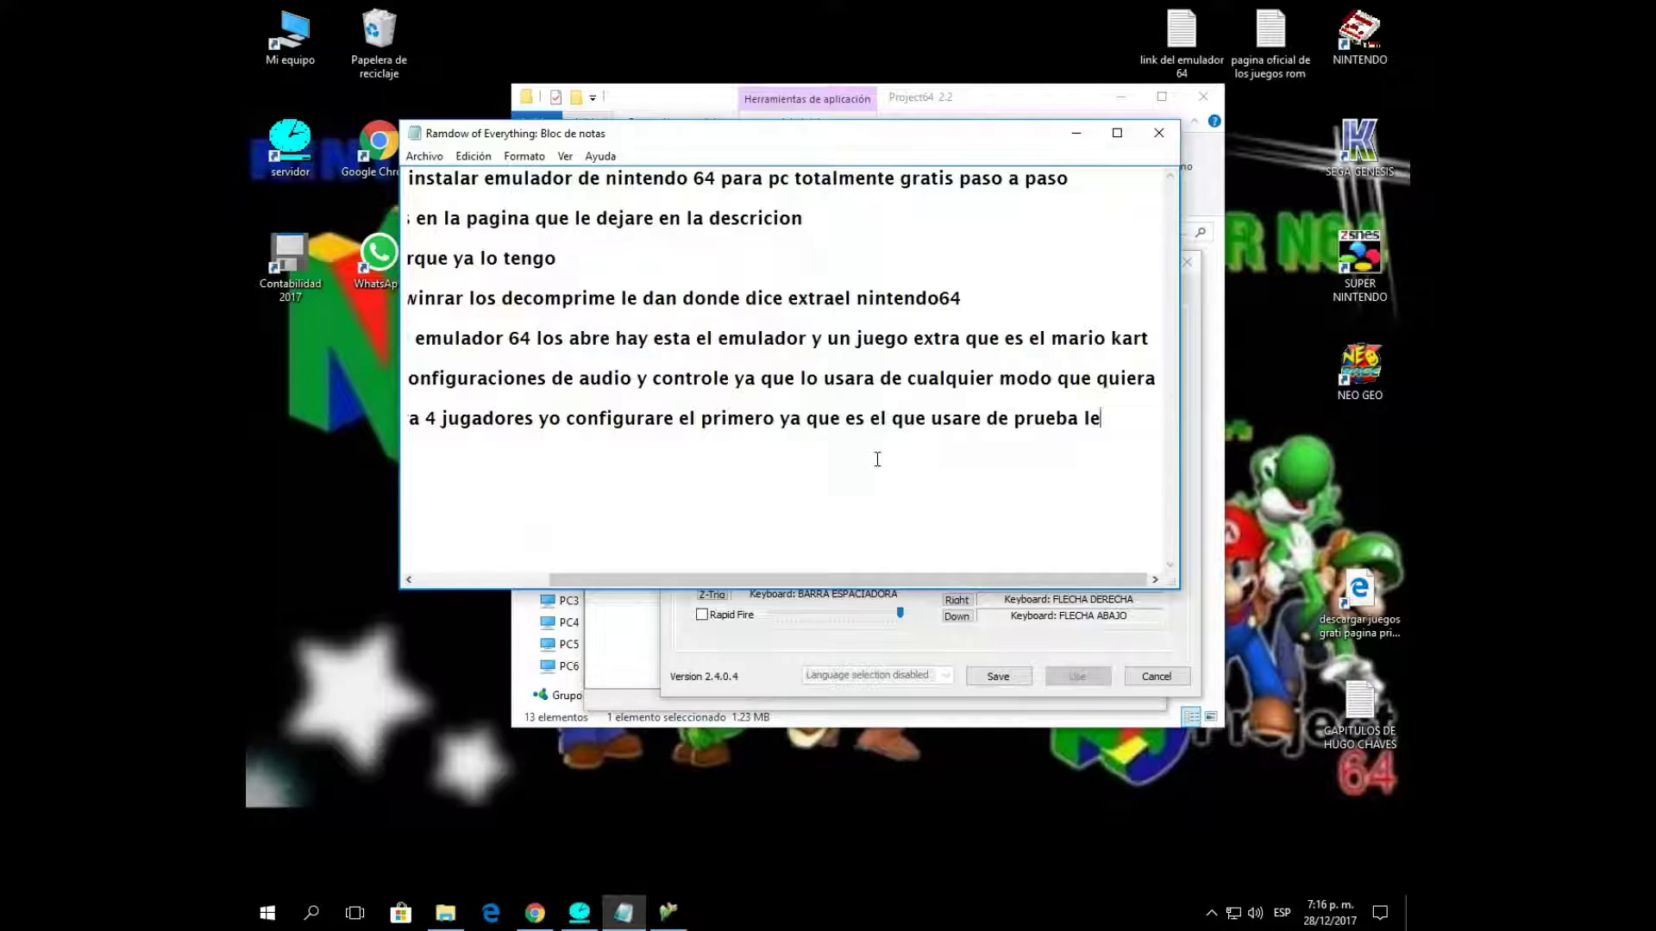
pyautogui.press('Return')
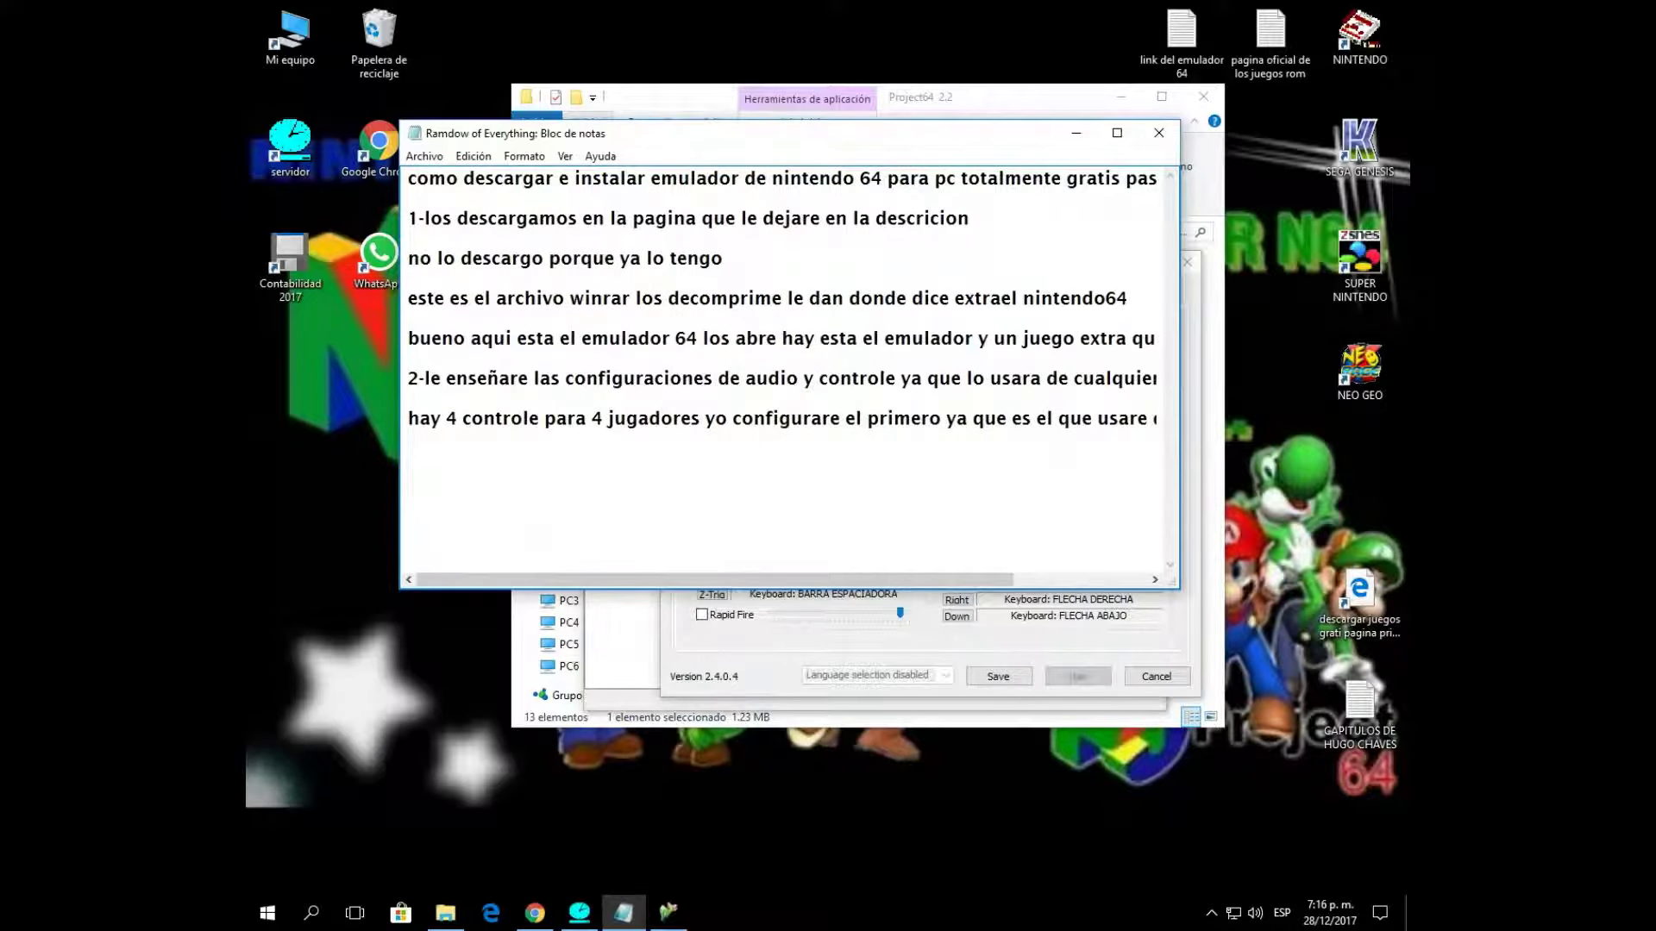
pyautogui.write('le dan a')
pyautogui.write('sabe pa')
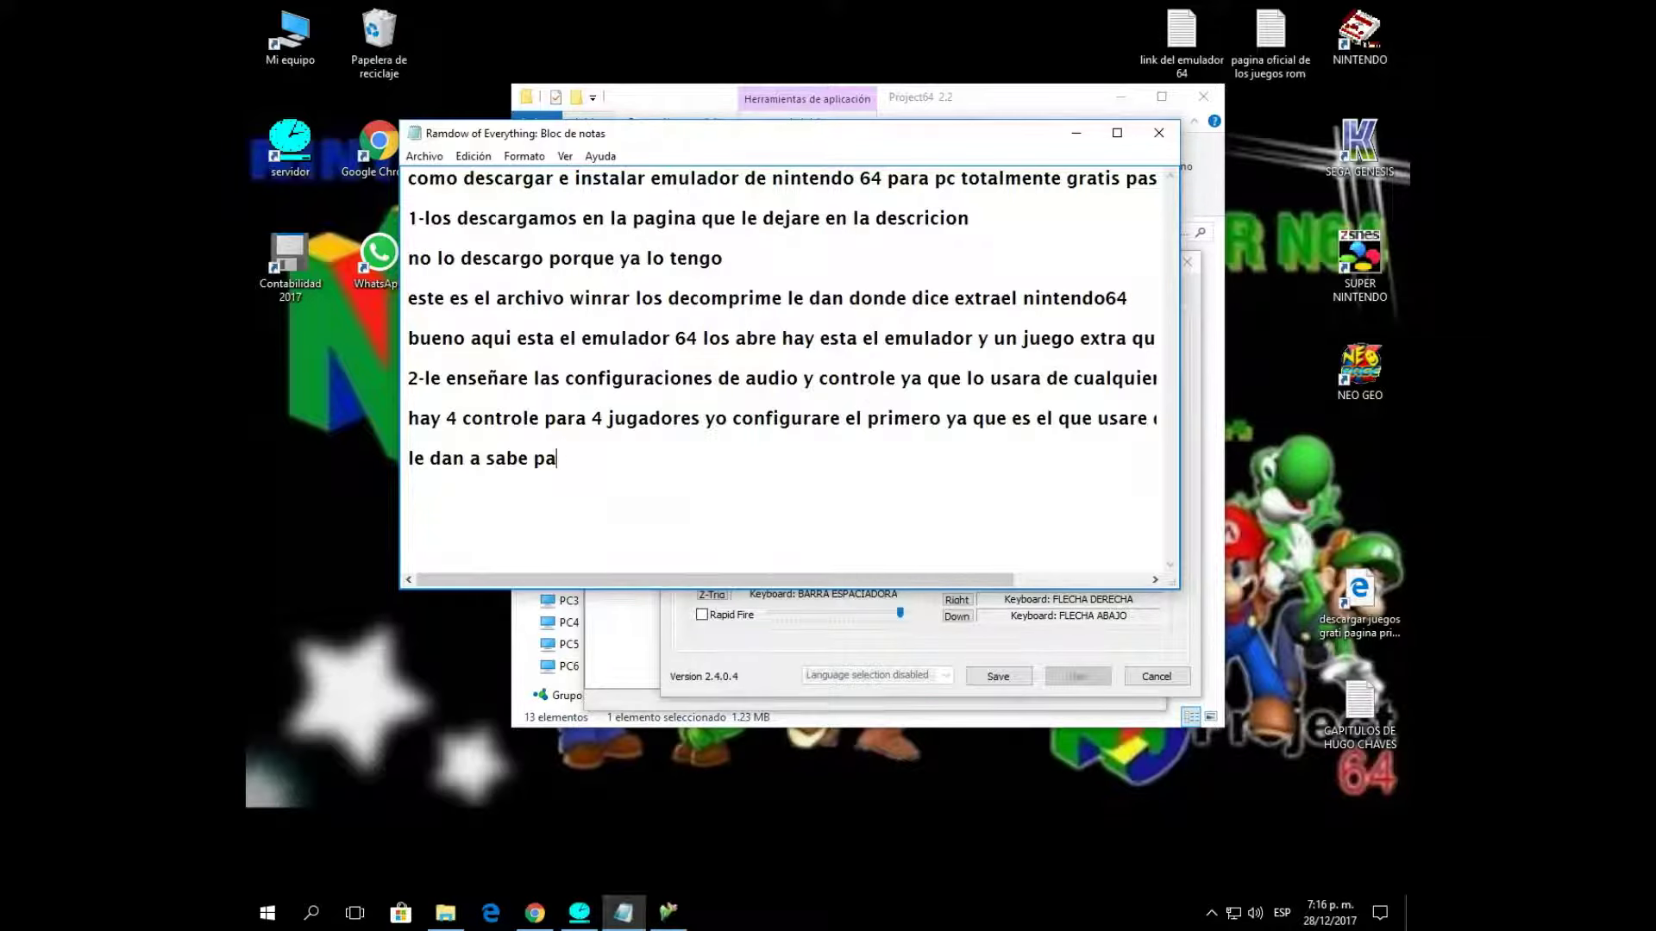
pyautogui.write('ra guardar la configuracion')
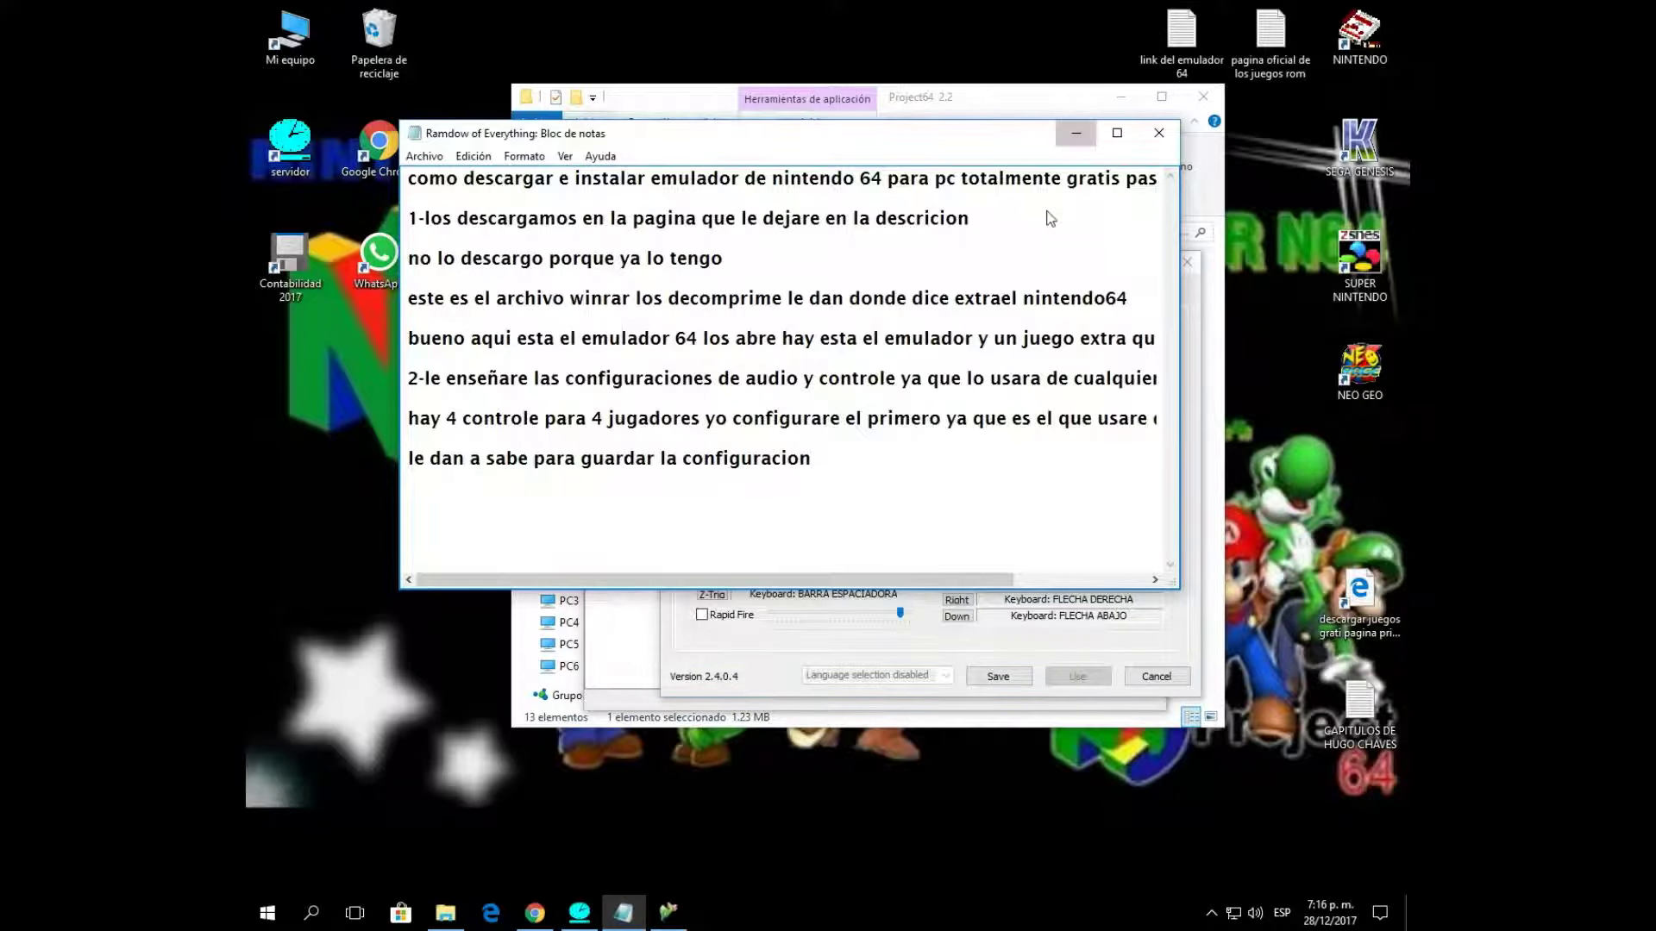
pyautogui.click(1075, 133)
pyautogui.click(998, 678)
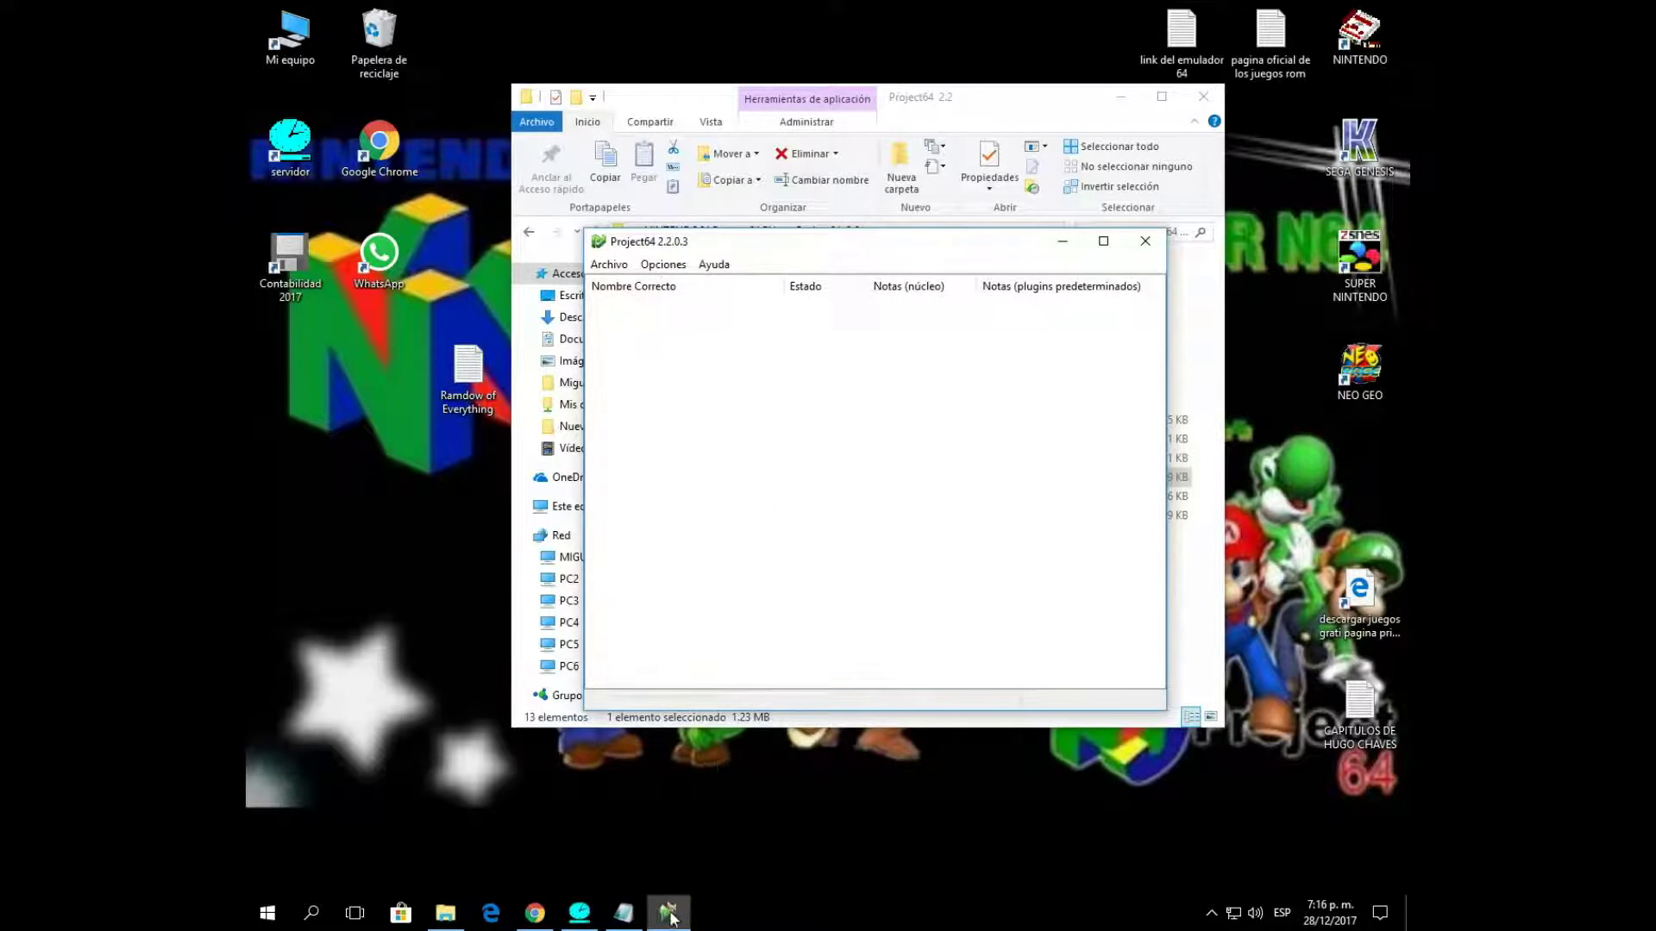
# Add the line "ok seguiremos con el ultimo paso" to the Notepad note and move its window lower on the desktop.
pyautogui.click(623, 912)
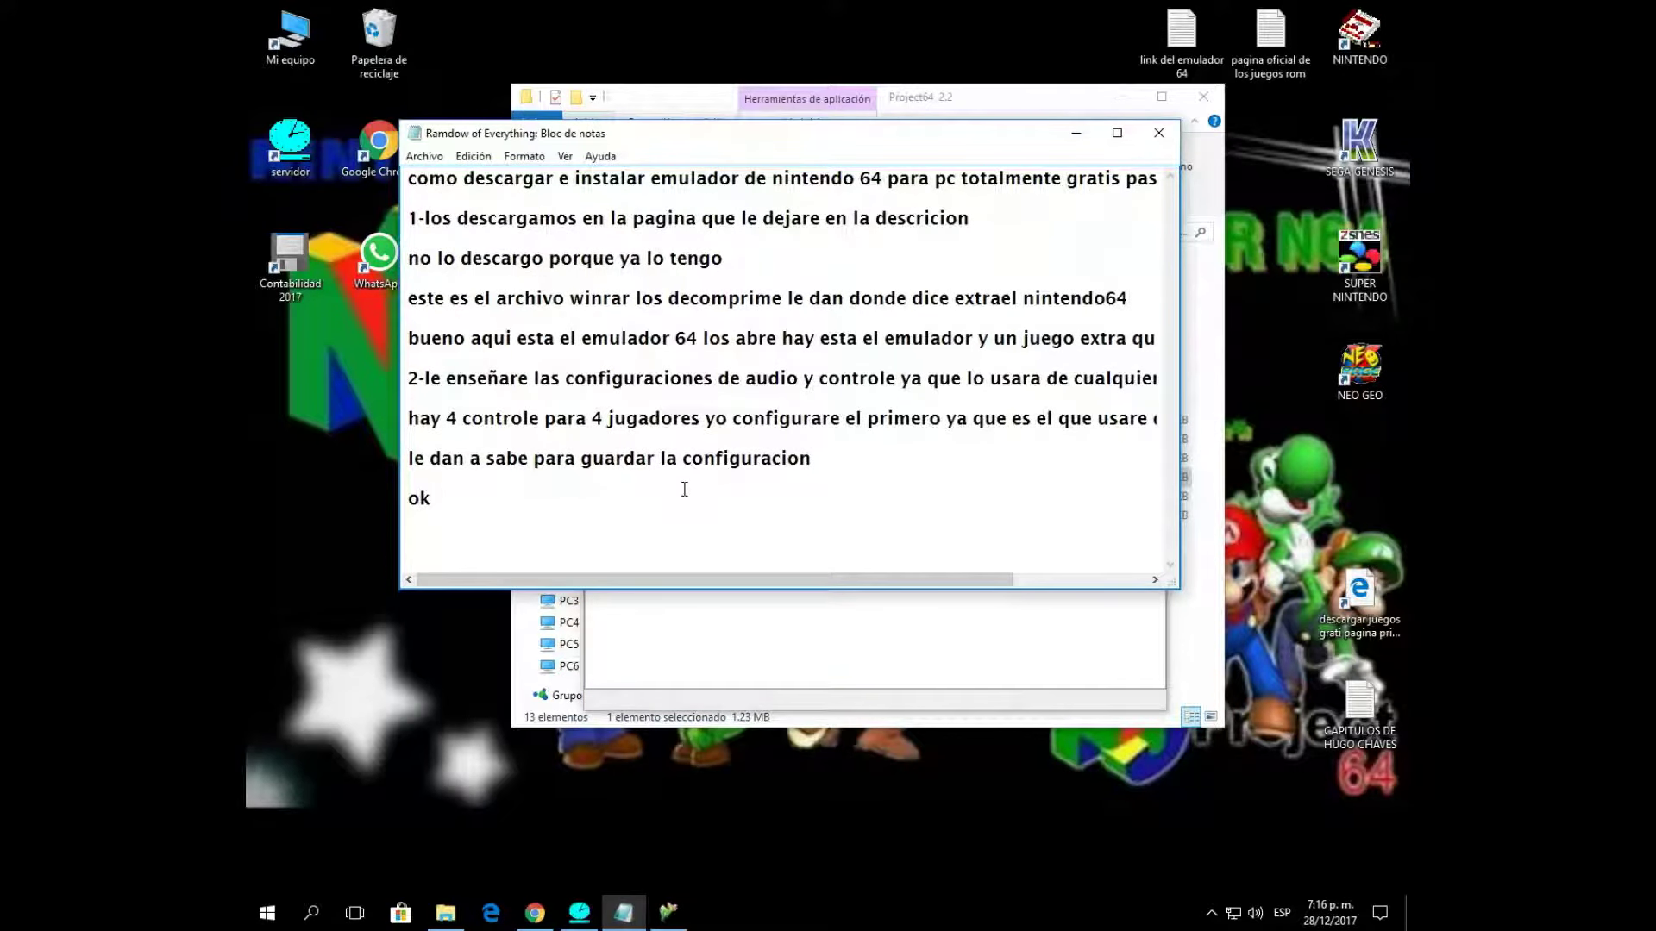
pyautogui.write('ok seguiremos con el ultim')
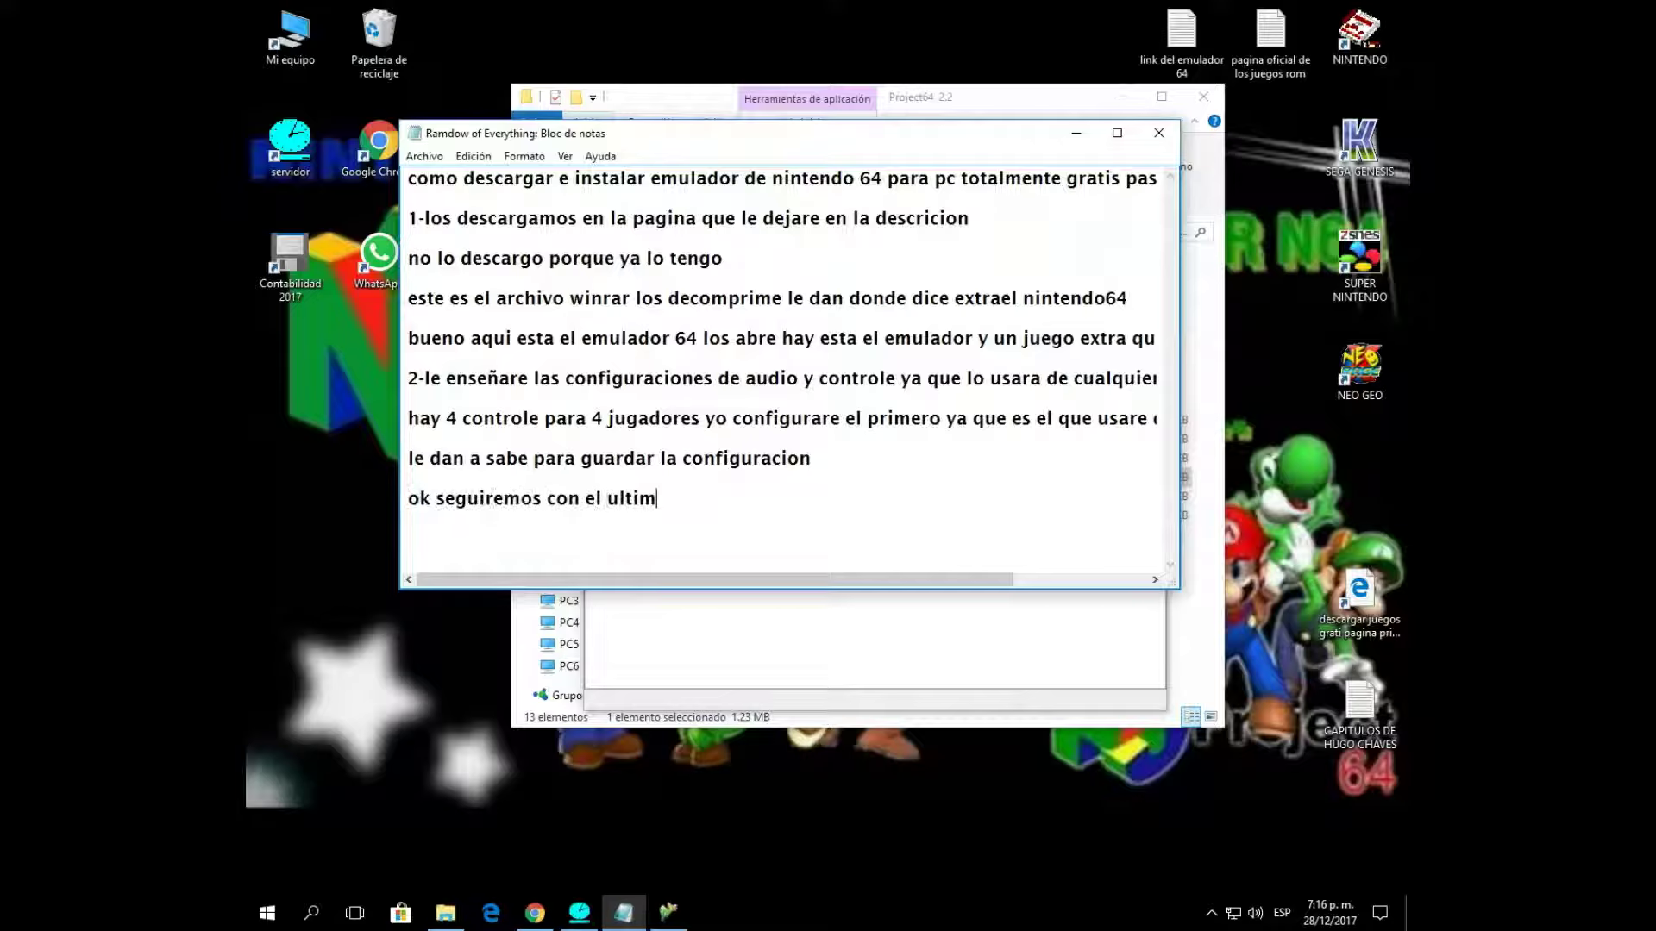
pyautogui.write('o paso')
pyautogui.press('Return')
pyautogui.moveTo(756, 136)
pyautogui.mouseDown()
pyautogui.moveTo(854, 286)
pyautogui.moveTo(854, 238)
pyautogui.moveTo(880, 319)
pyautogui.moveTo(842, 289)
pyautogui.mouseUp()
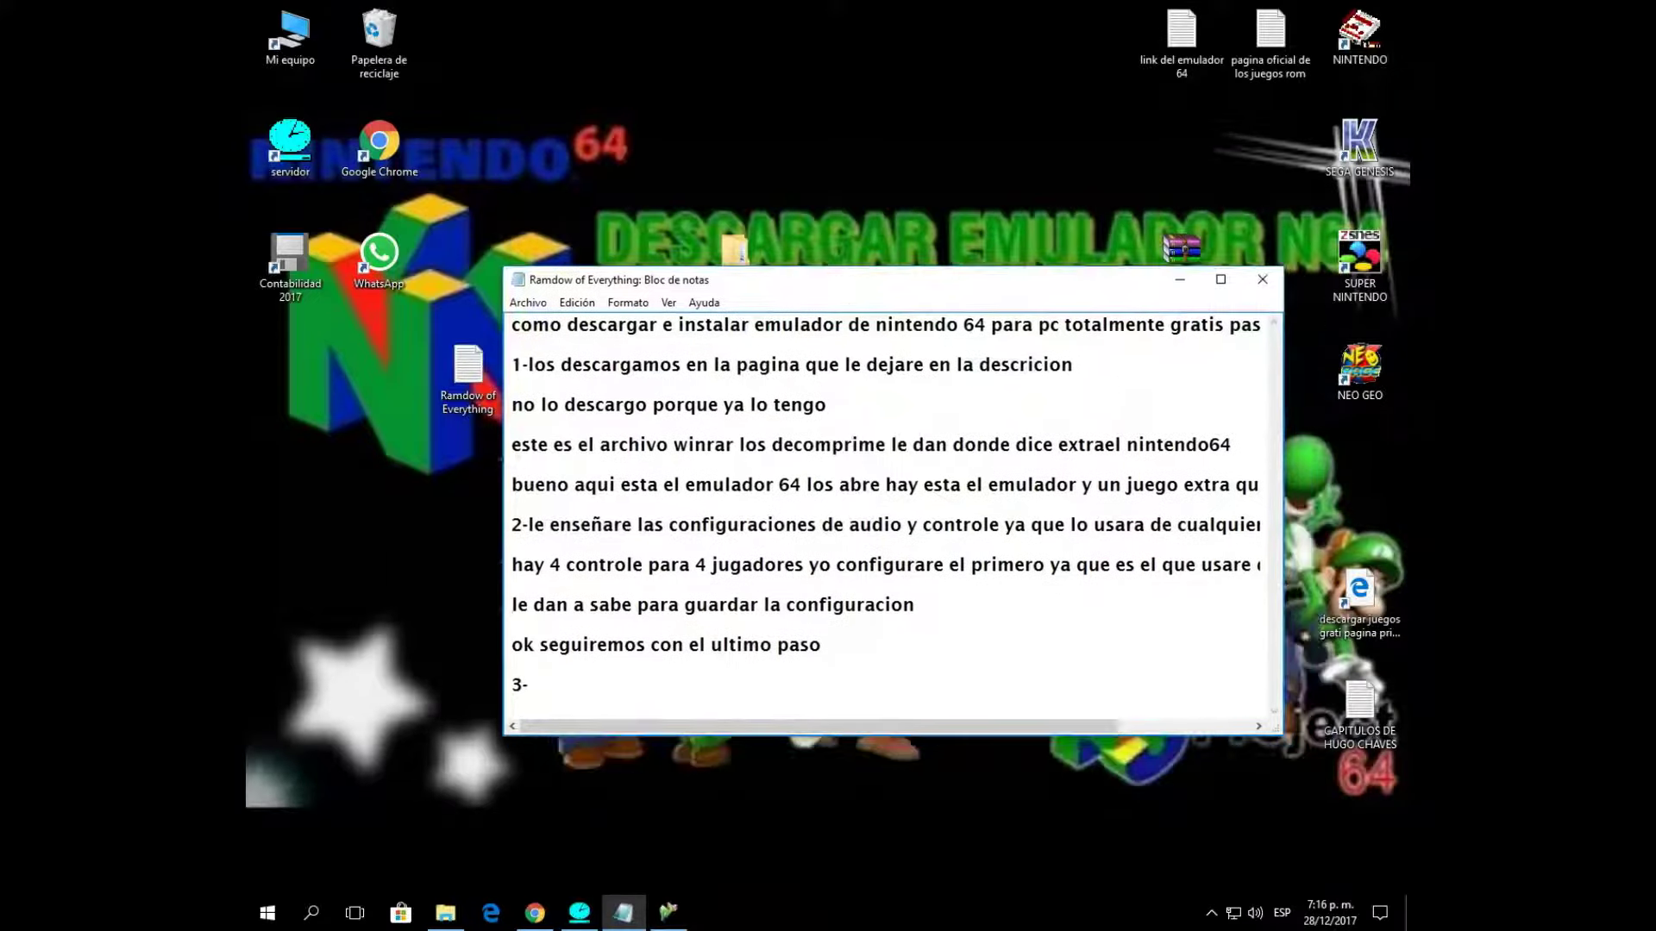
# Write "3-le damo donde dice archivos" as the start of the third numbered step in the note.
pyautogui.click(669, 913)
pyautogui.click(623, 912)
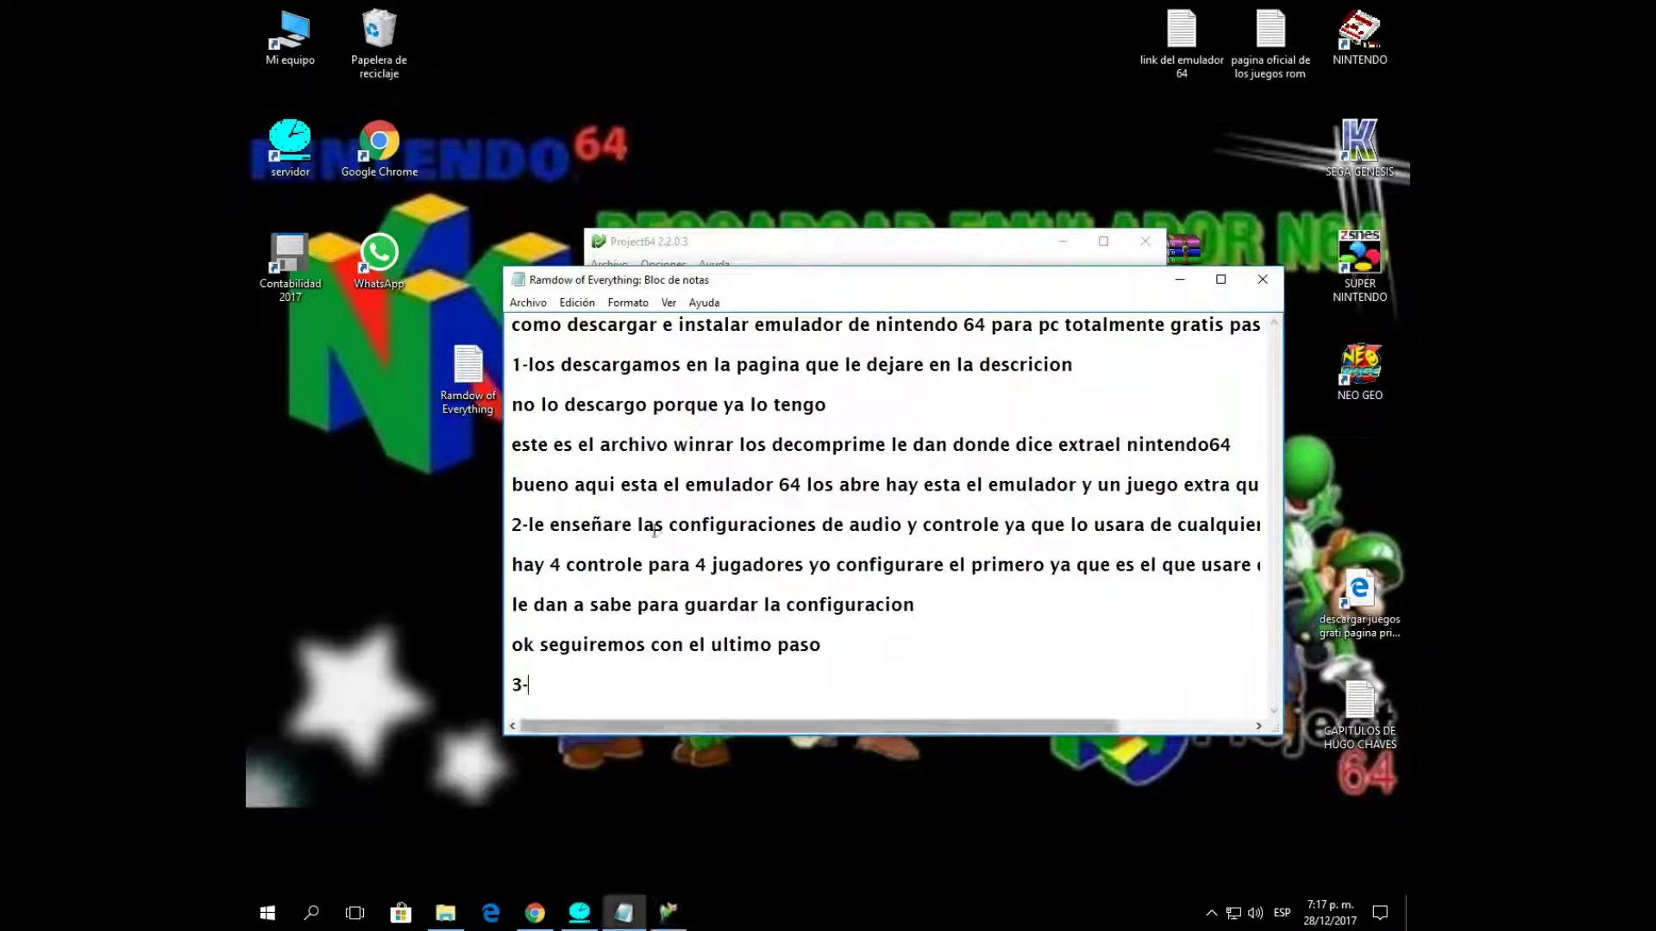
pyautogui.write('le damo dond')
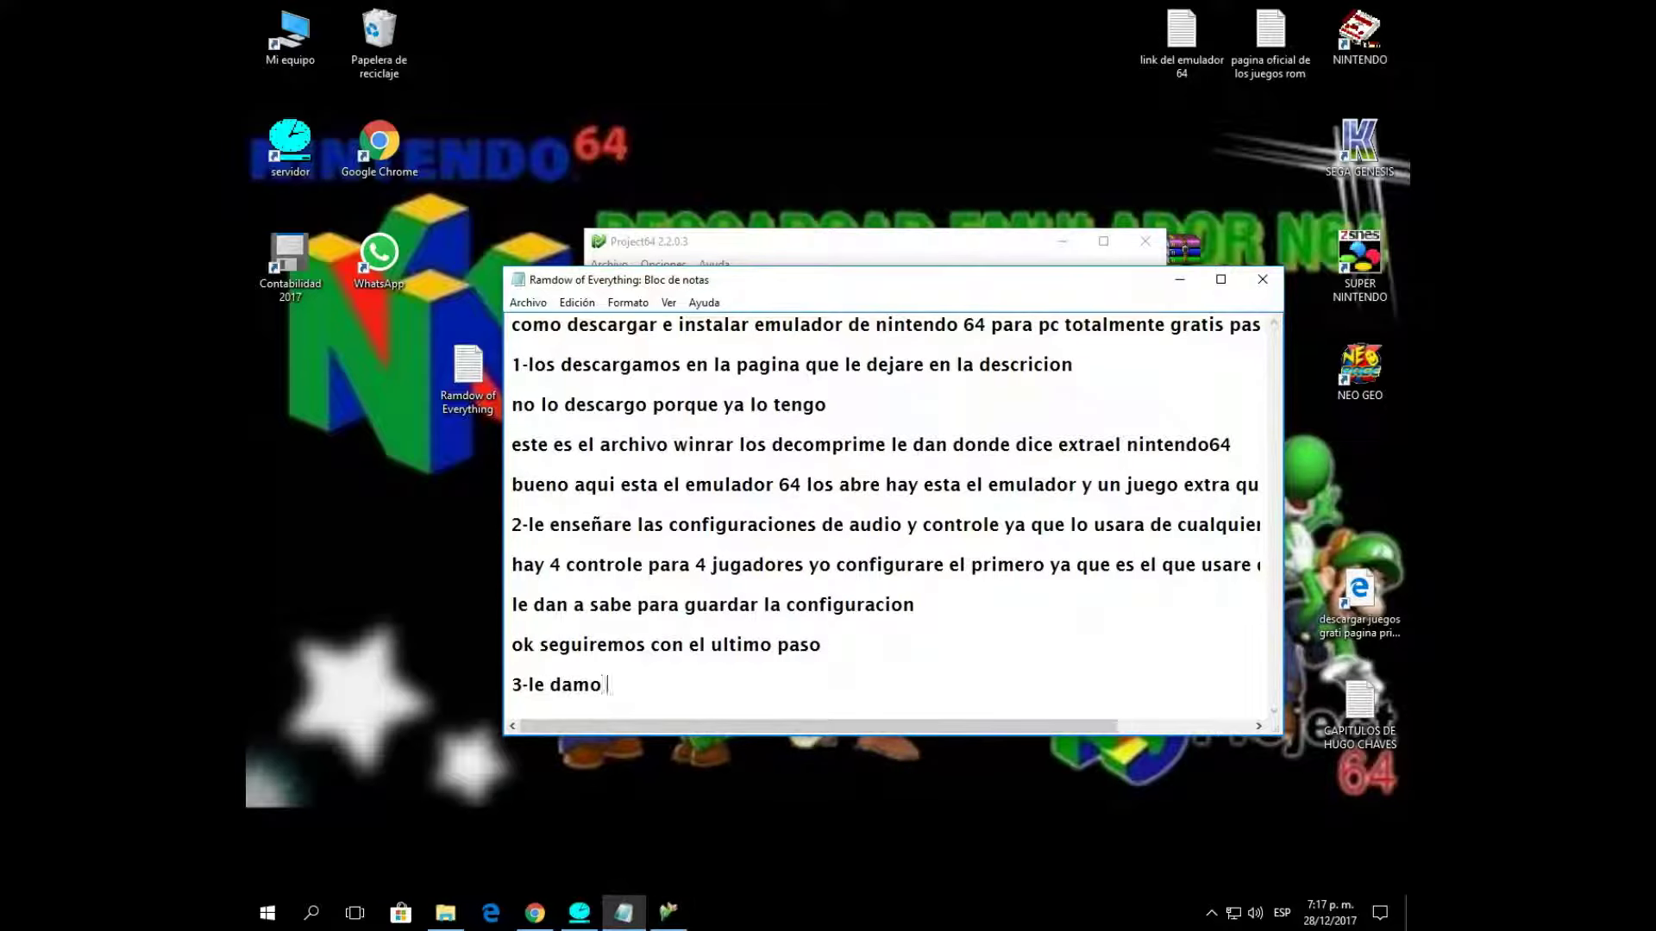
pyautogui.write('e dice archivos')
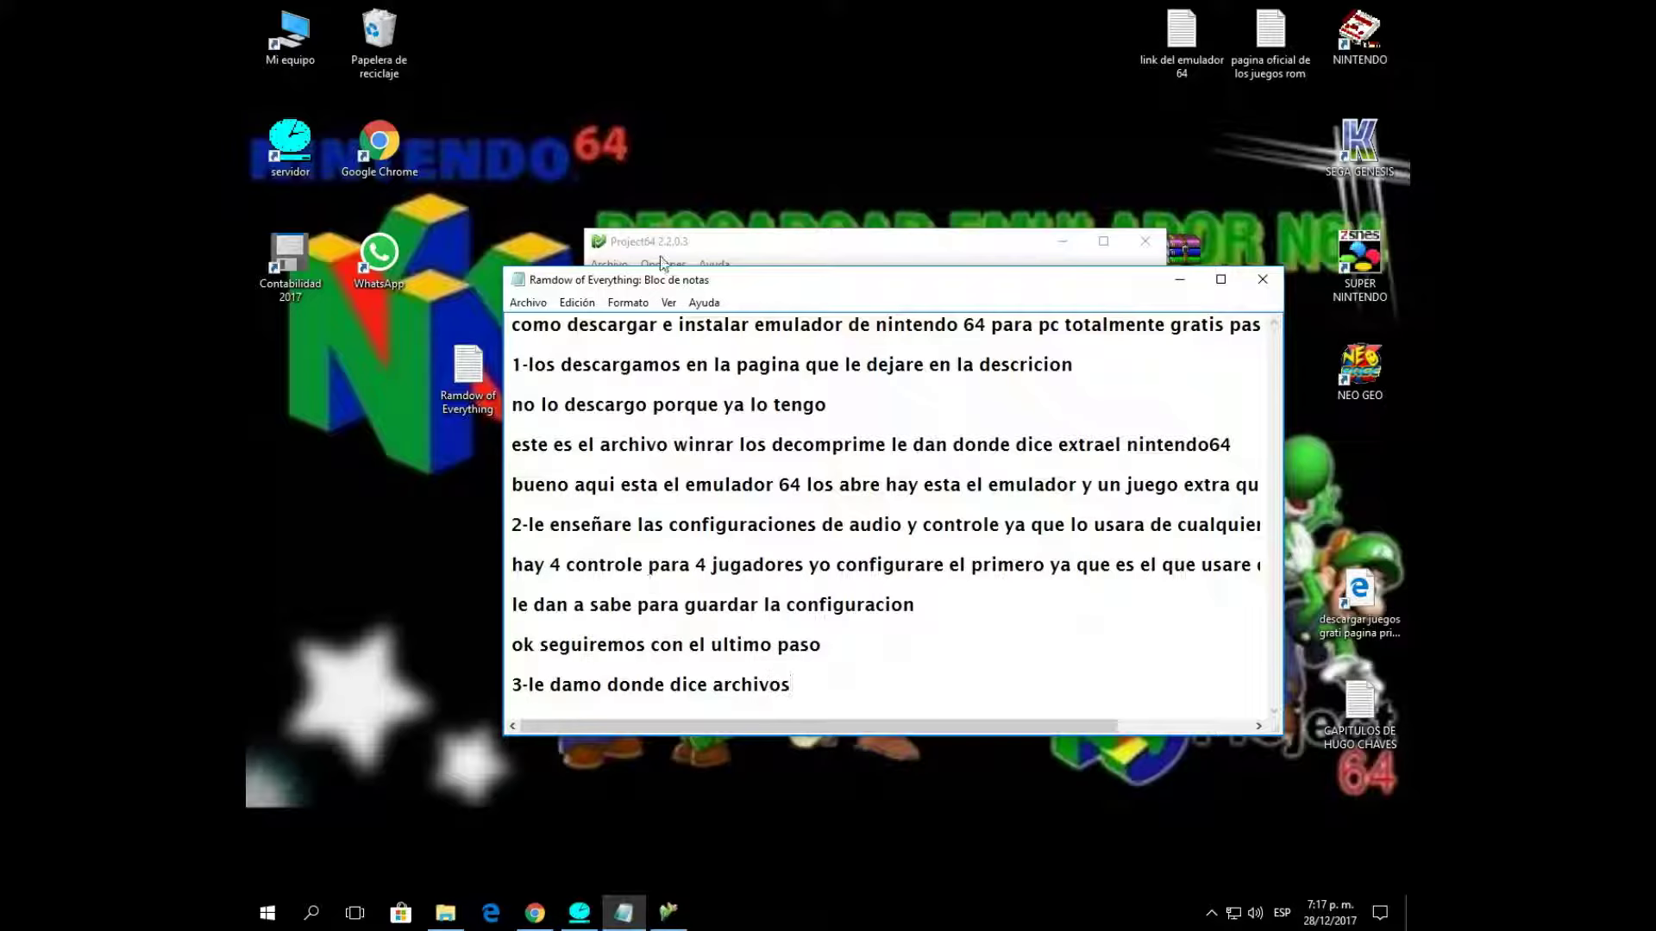
# Check Project64's file commands and extend line 3 of the note with "abrir, rom y buscamos el juego descargado".
pyautogui.click(1179, 279)
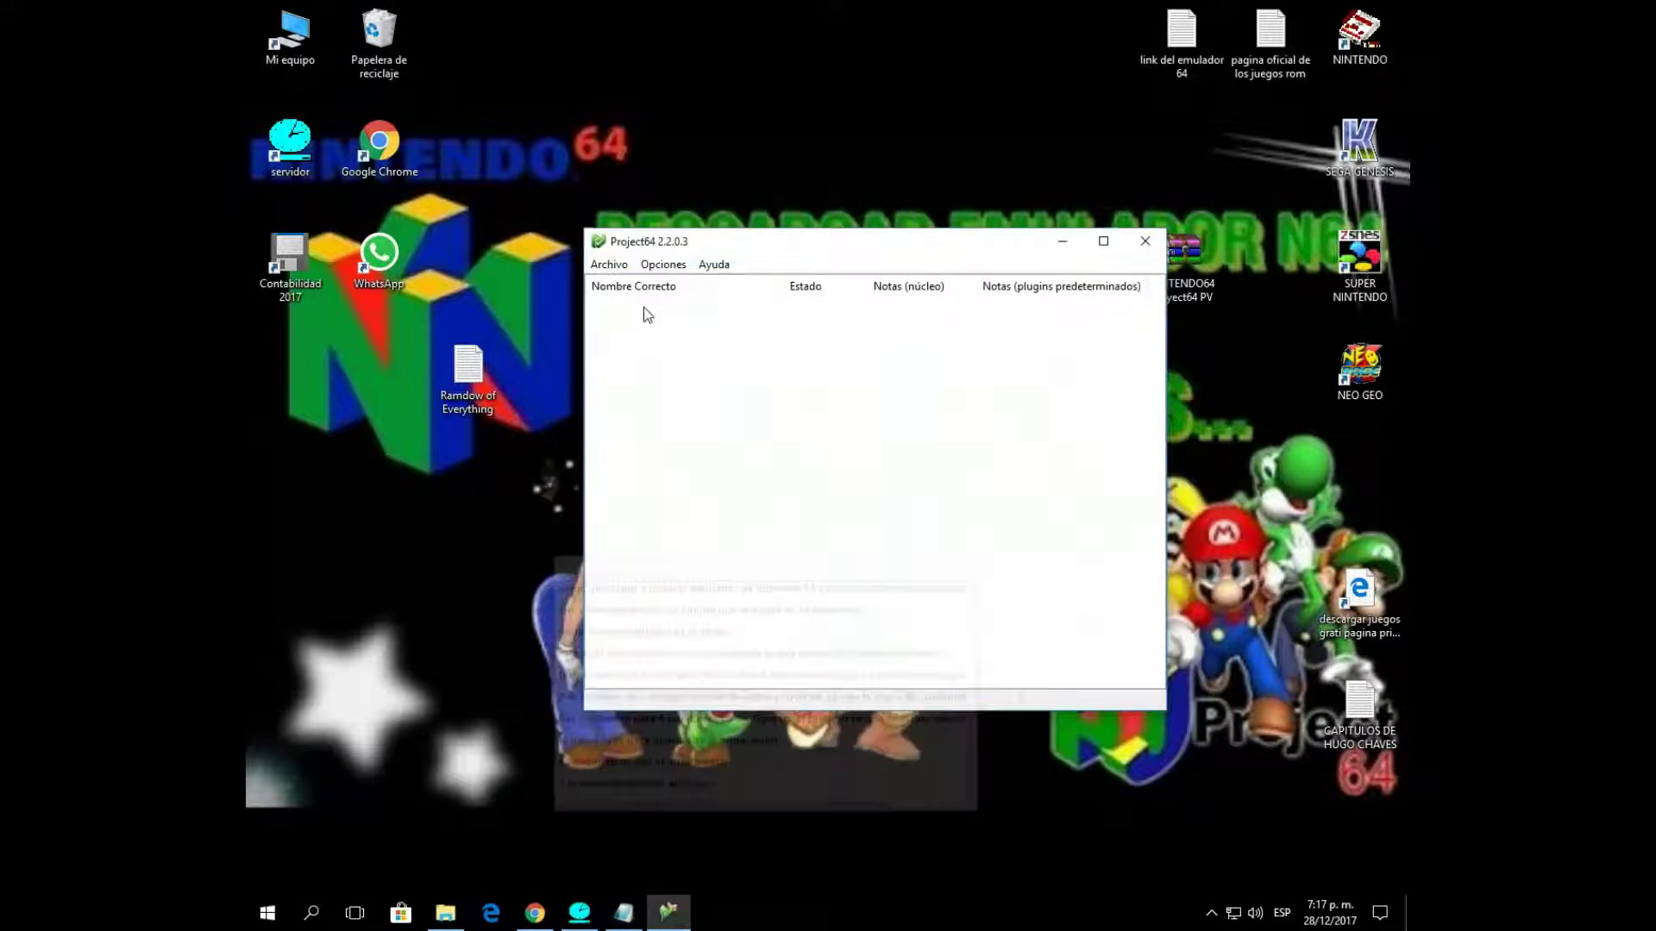
pyautogui.click(604, 268)
pyautogui.click(664, 914)
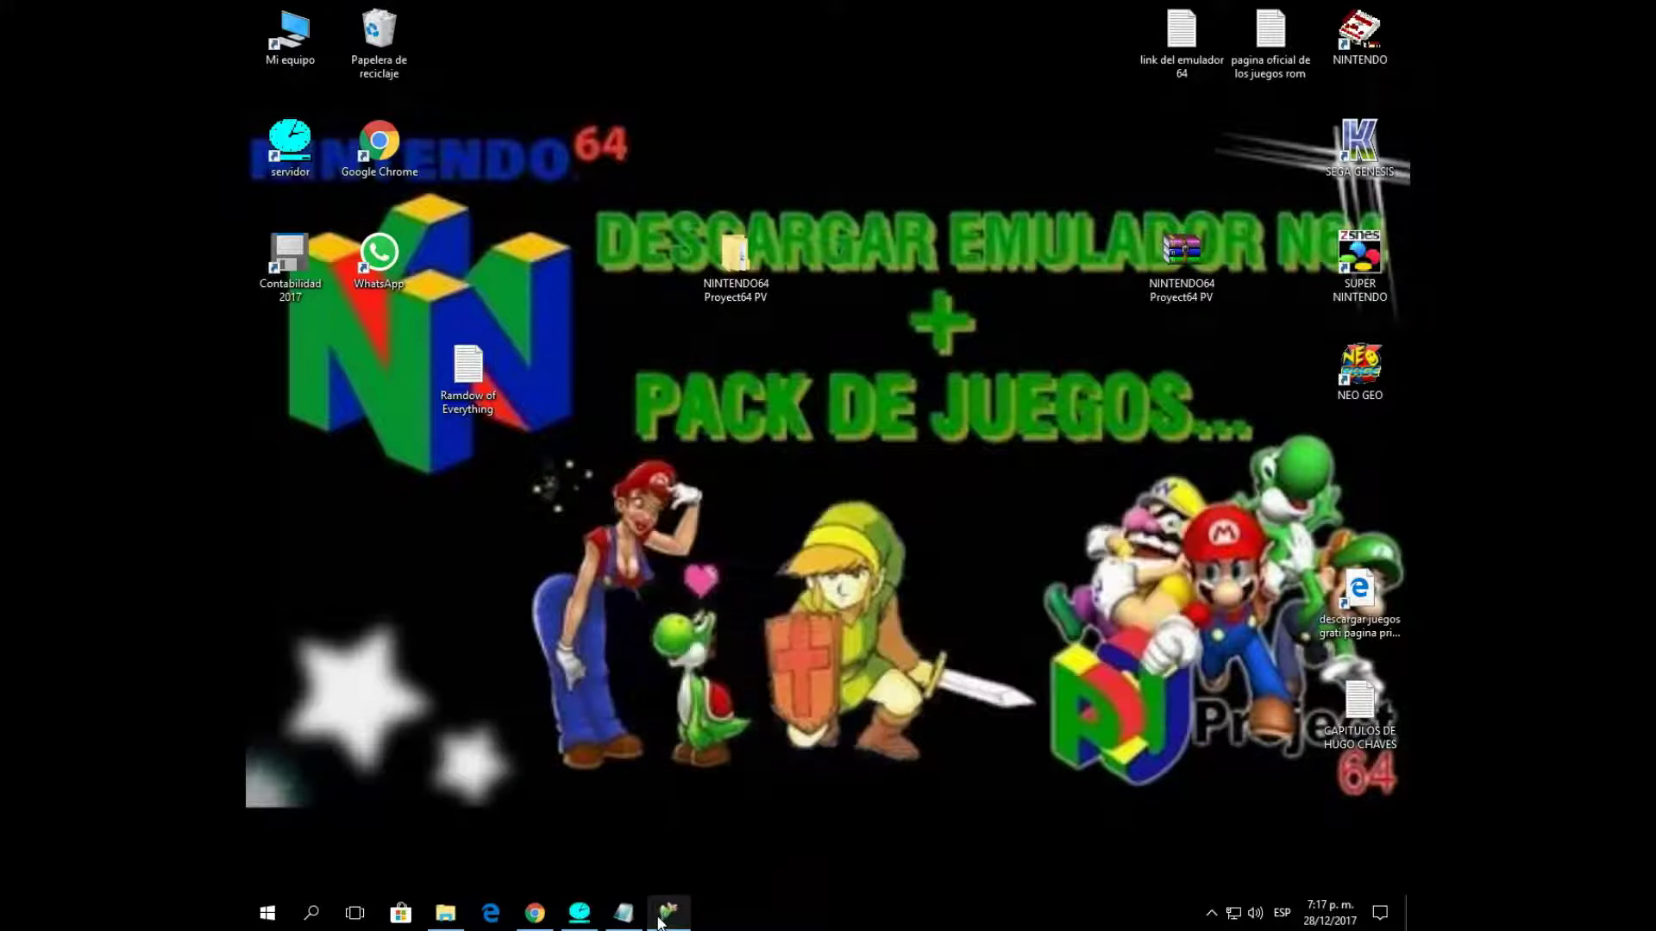
pyautogui.click(623, 912)
pyautogui.write('abrir rom')
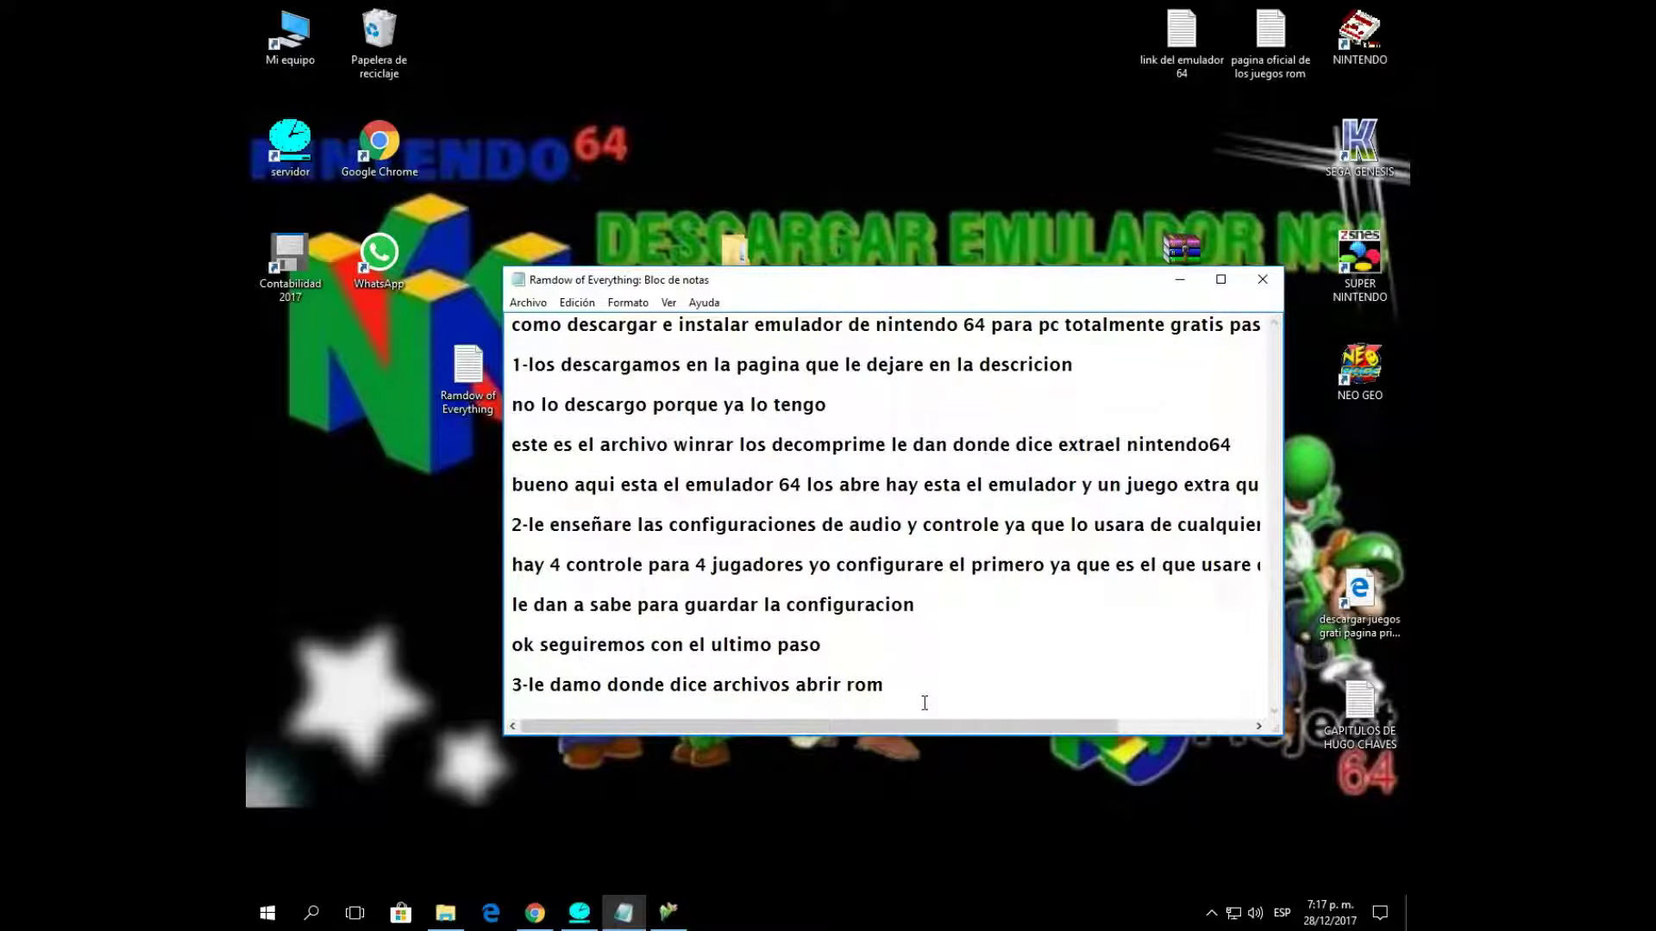
pyautogui.write(',')
pyautogui.write(' y buss')
pyautogui.press('BackSpace')
pyautogui.write('camo')
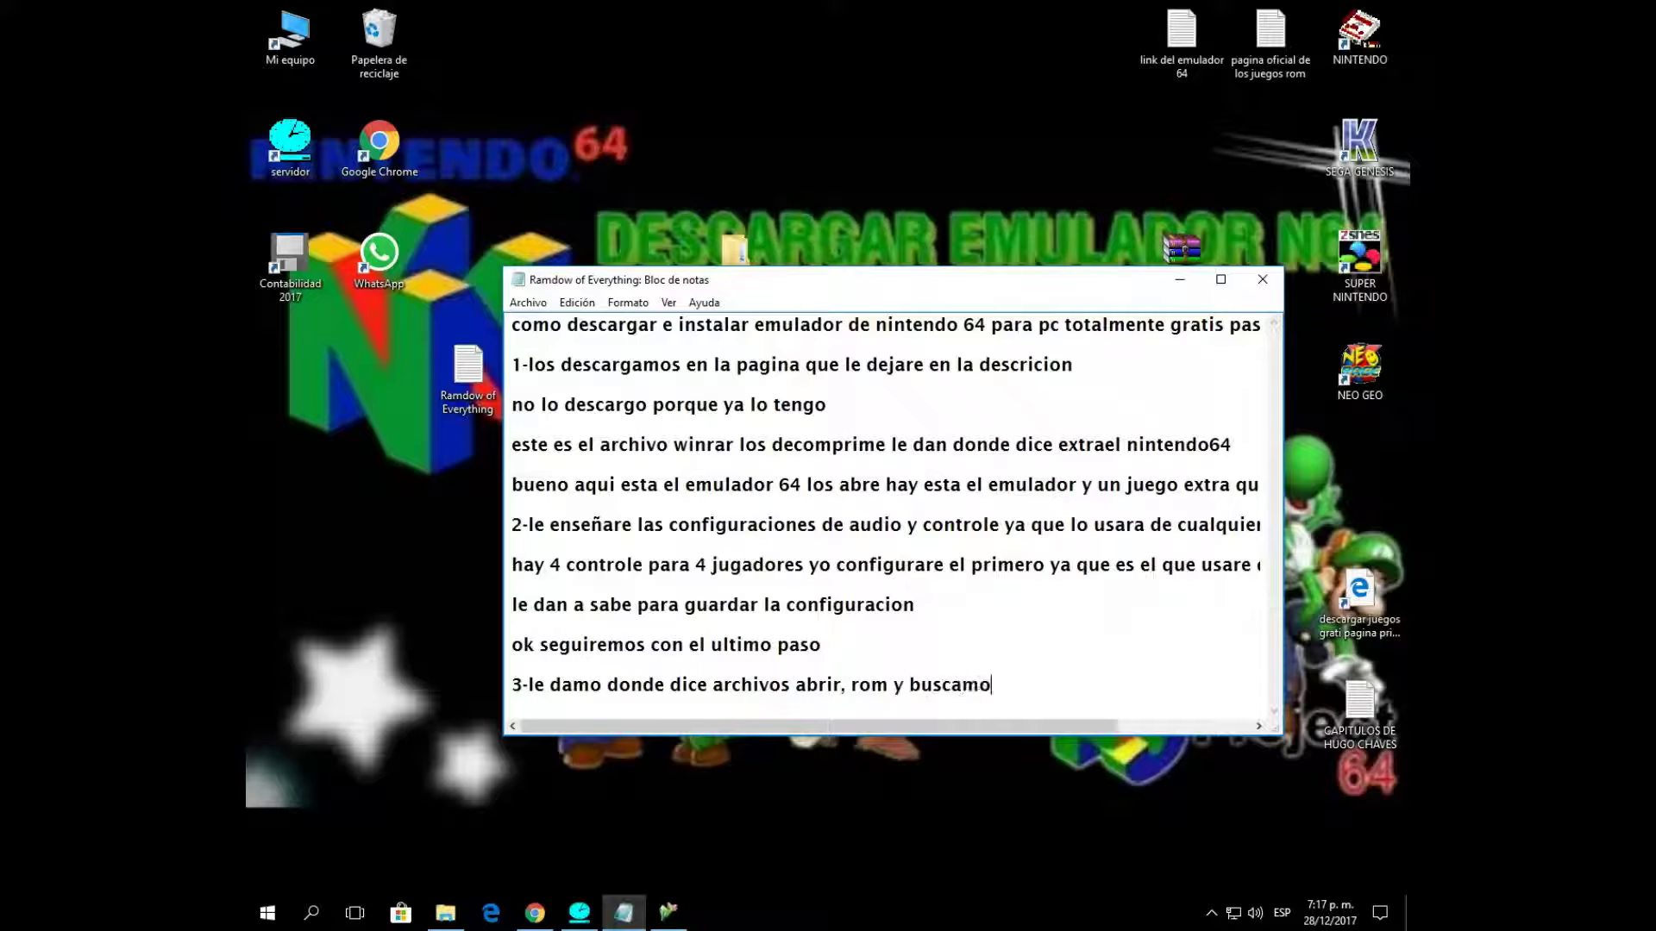
pyautogui.write('s el juego descargado')
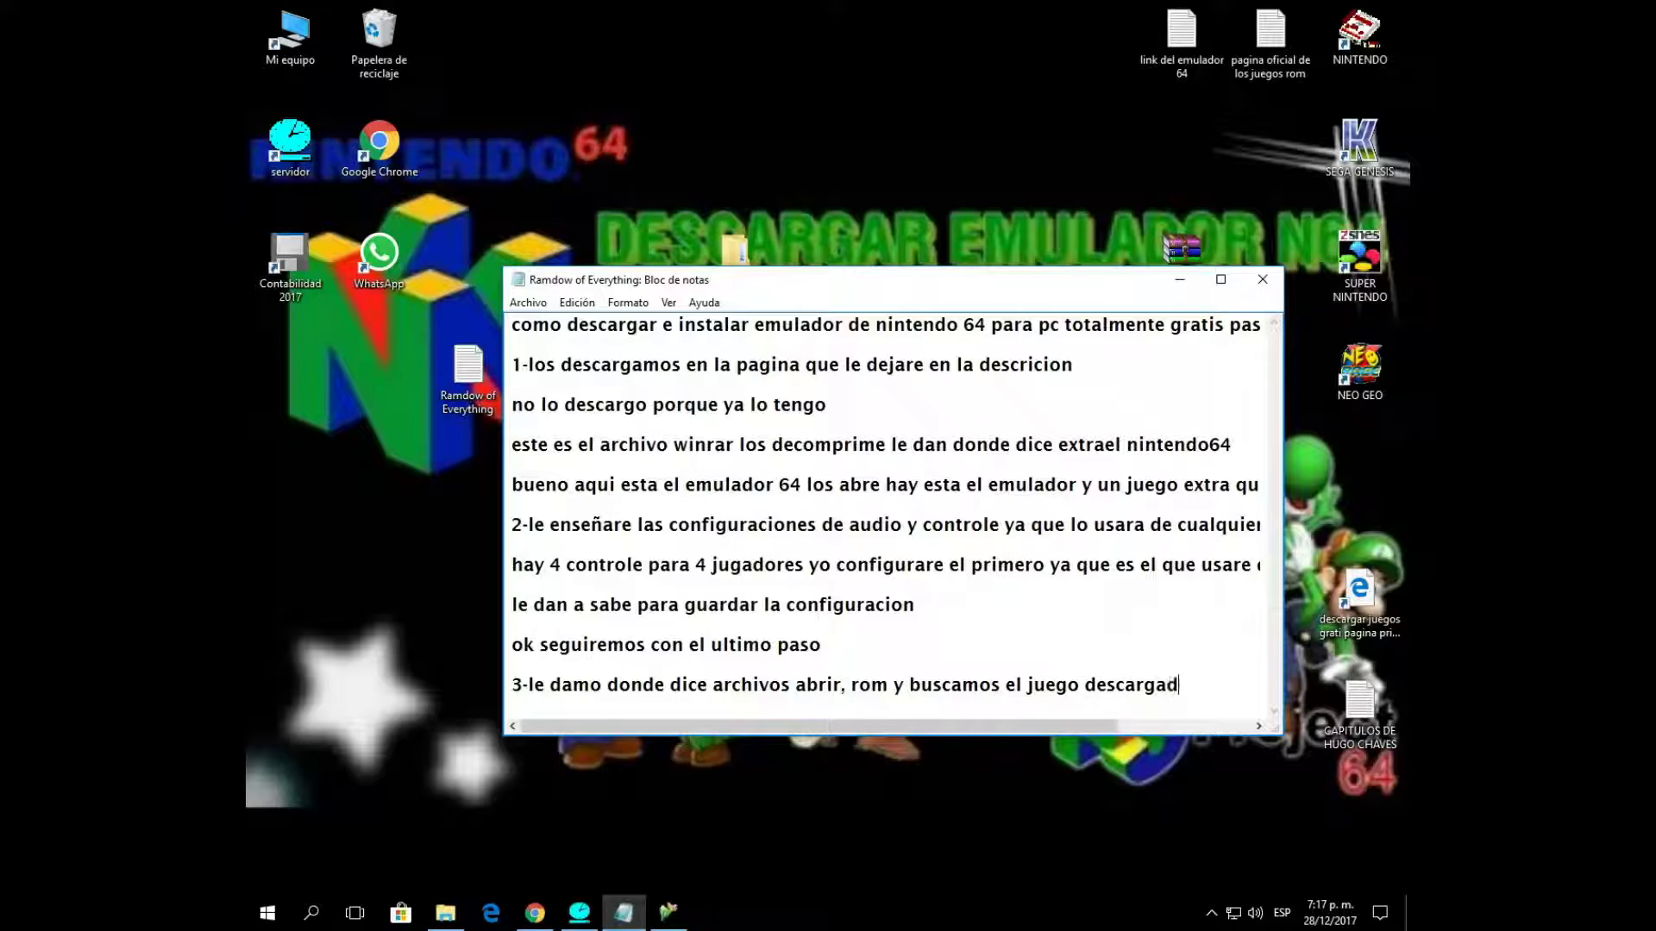
# Open the MarioKart64(US).v64 ROM in Project64 from the desktop's NINTENDO64 Proyect64 PV folder, roms juegos subfolder, and reposition the game window.
pyautogui.click(673, 916)
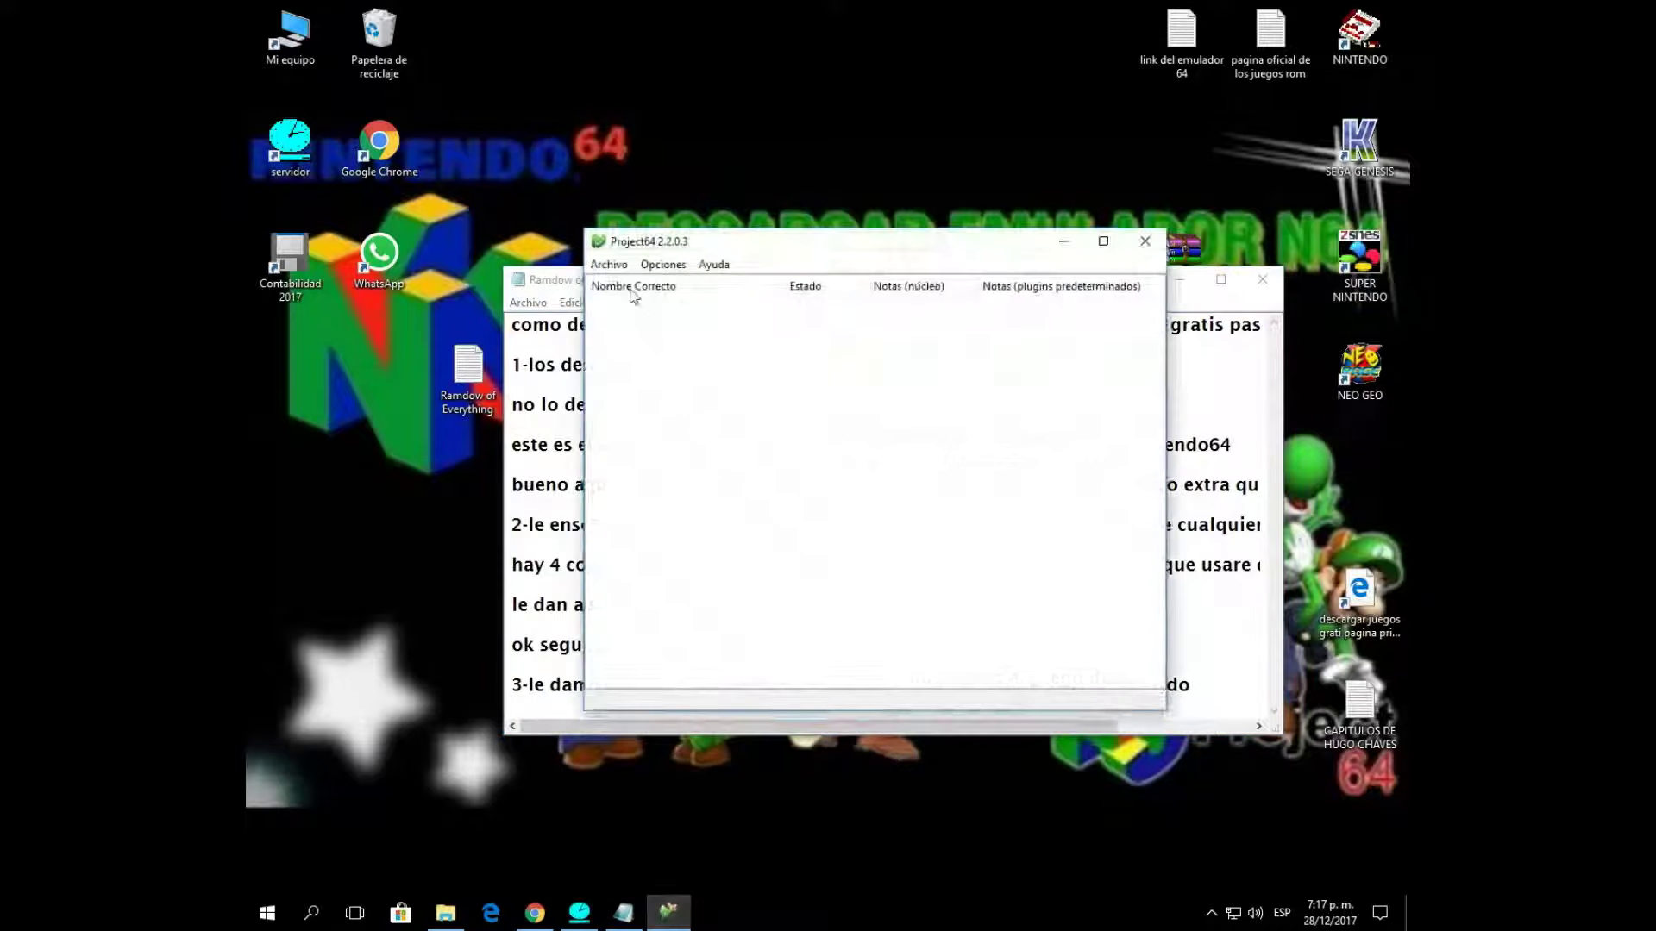
pyautogui.click(610, 265)
pyautogui.click(621, 285)
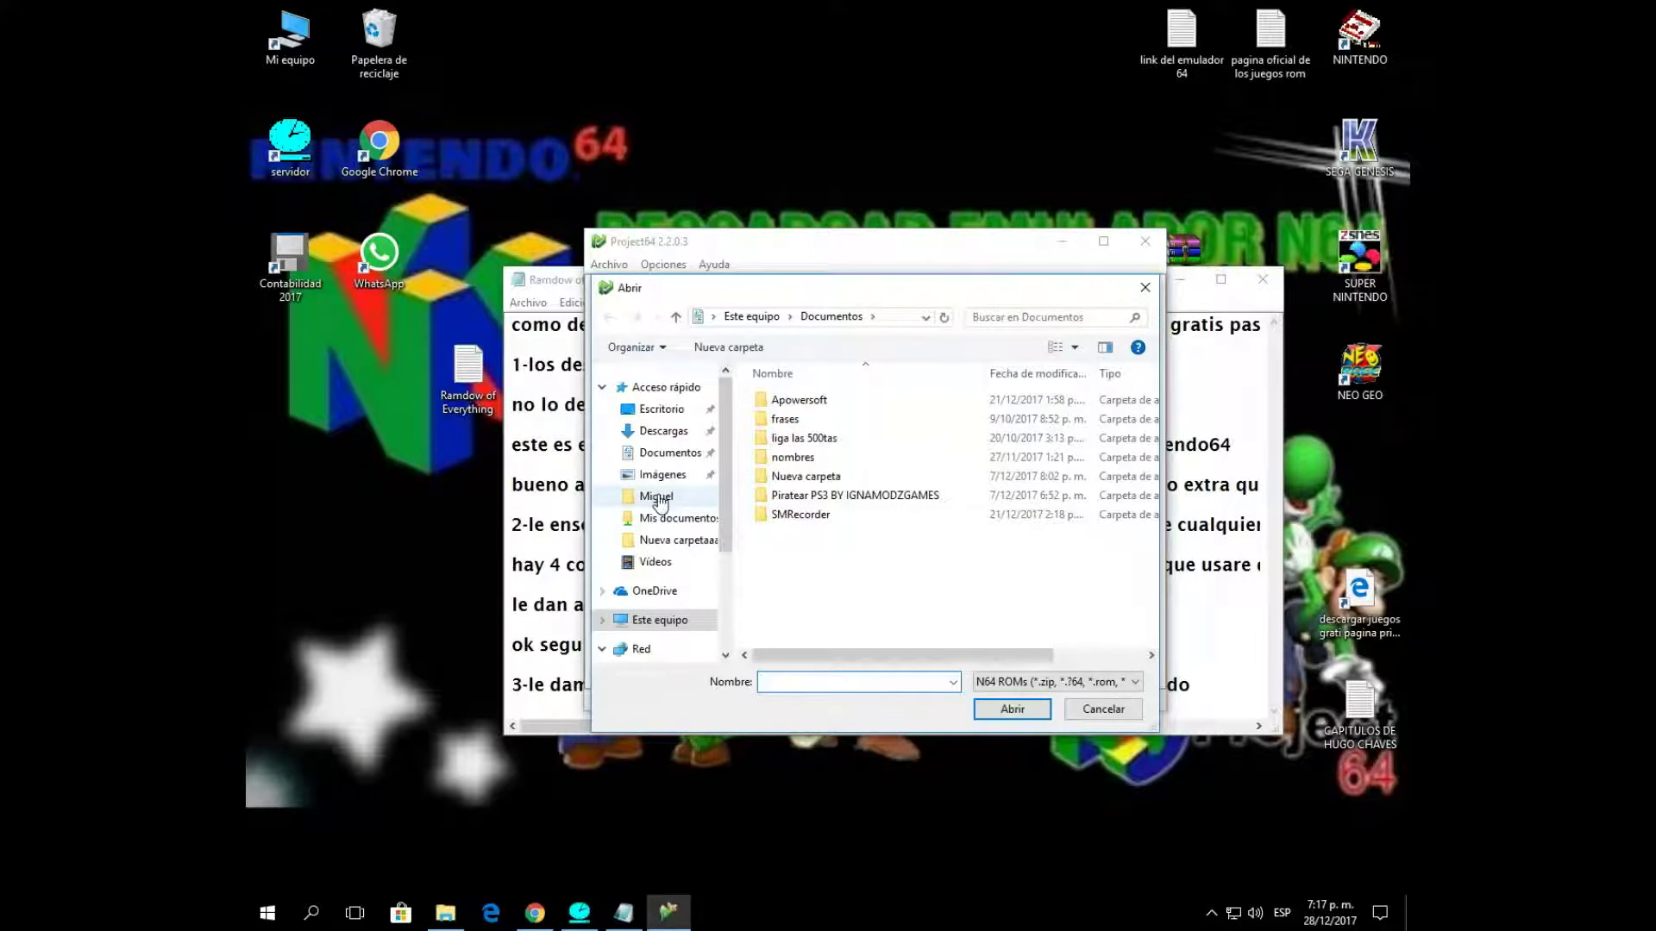
pyautogui.click(664, 433)
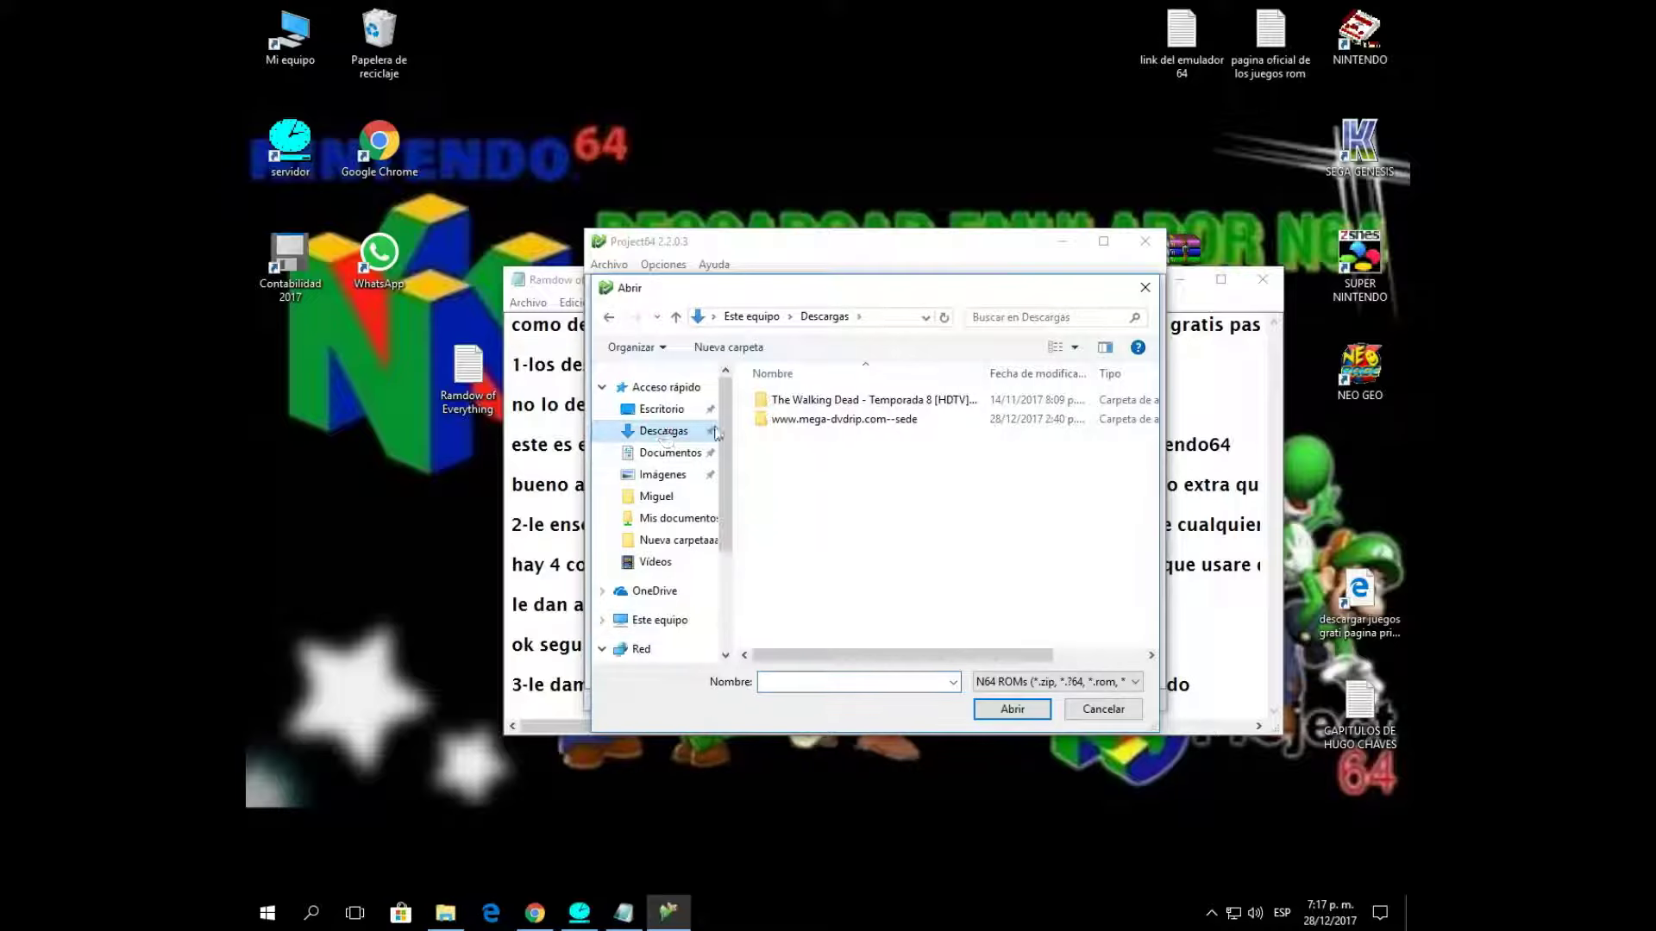
pyautogui.click(662, 408)
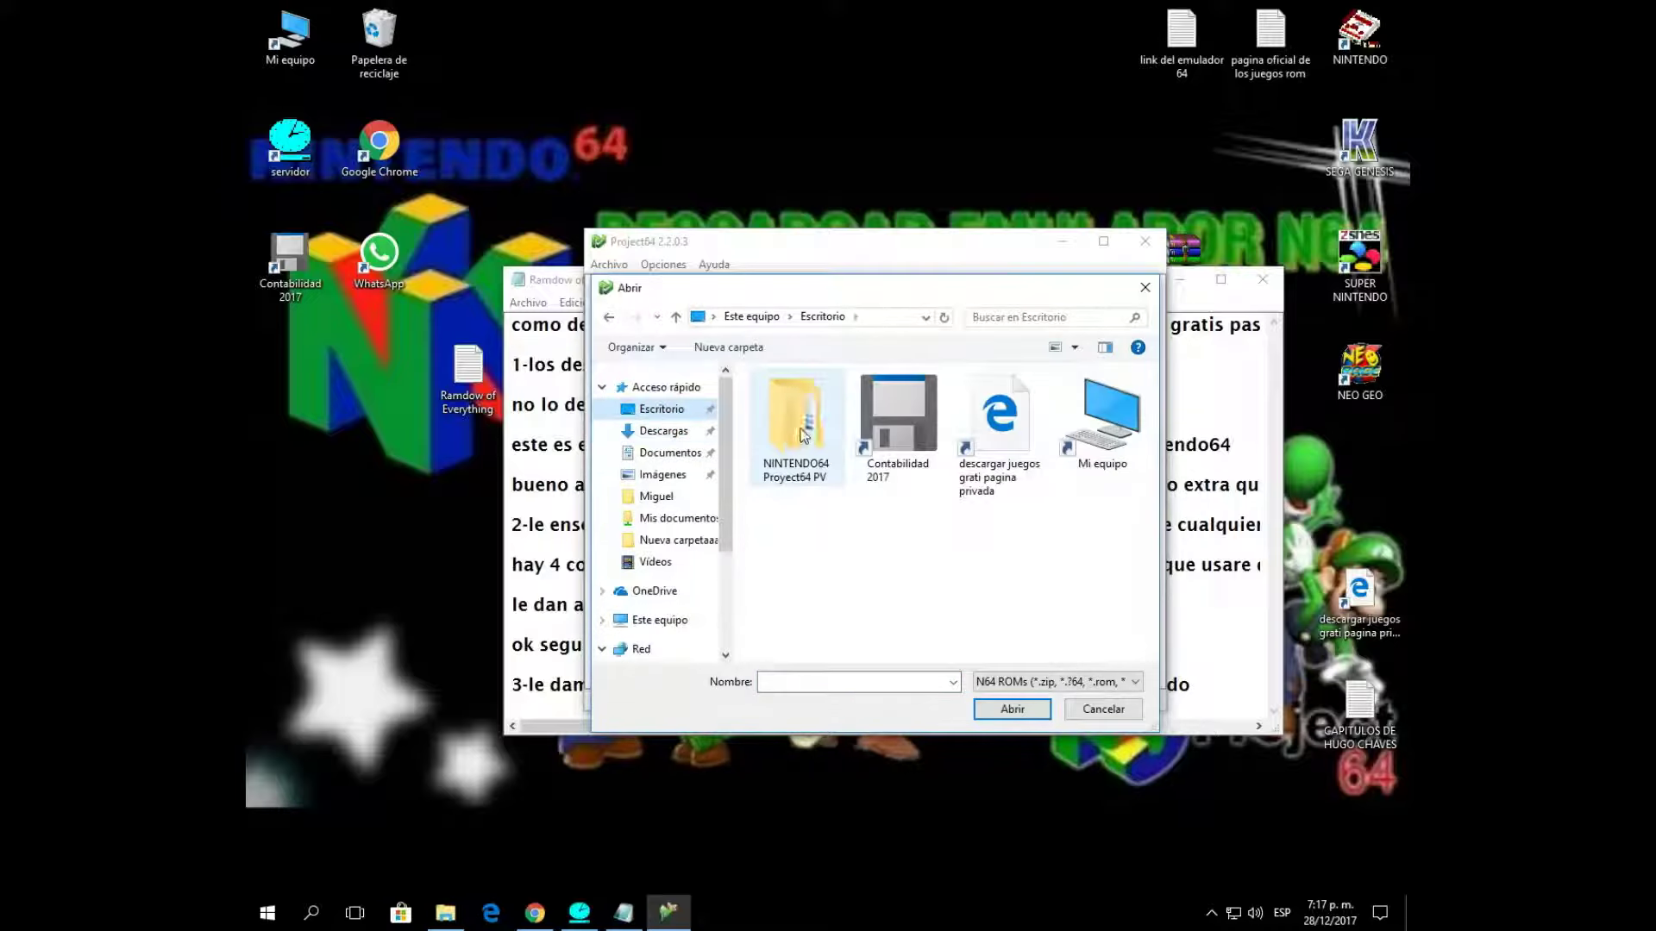
pyautogui.doubleClick(802, 436)
pyautogui.doubleClick(792, 423)
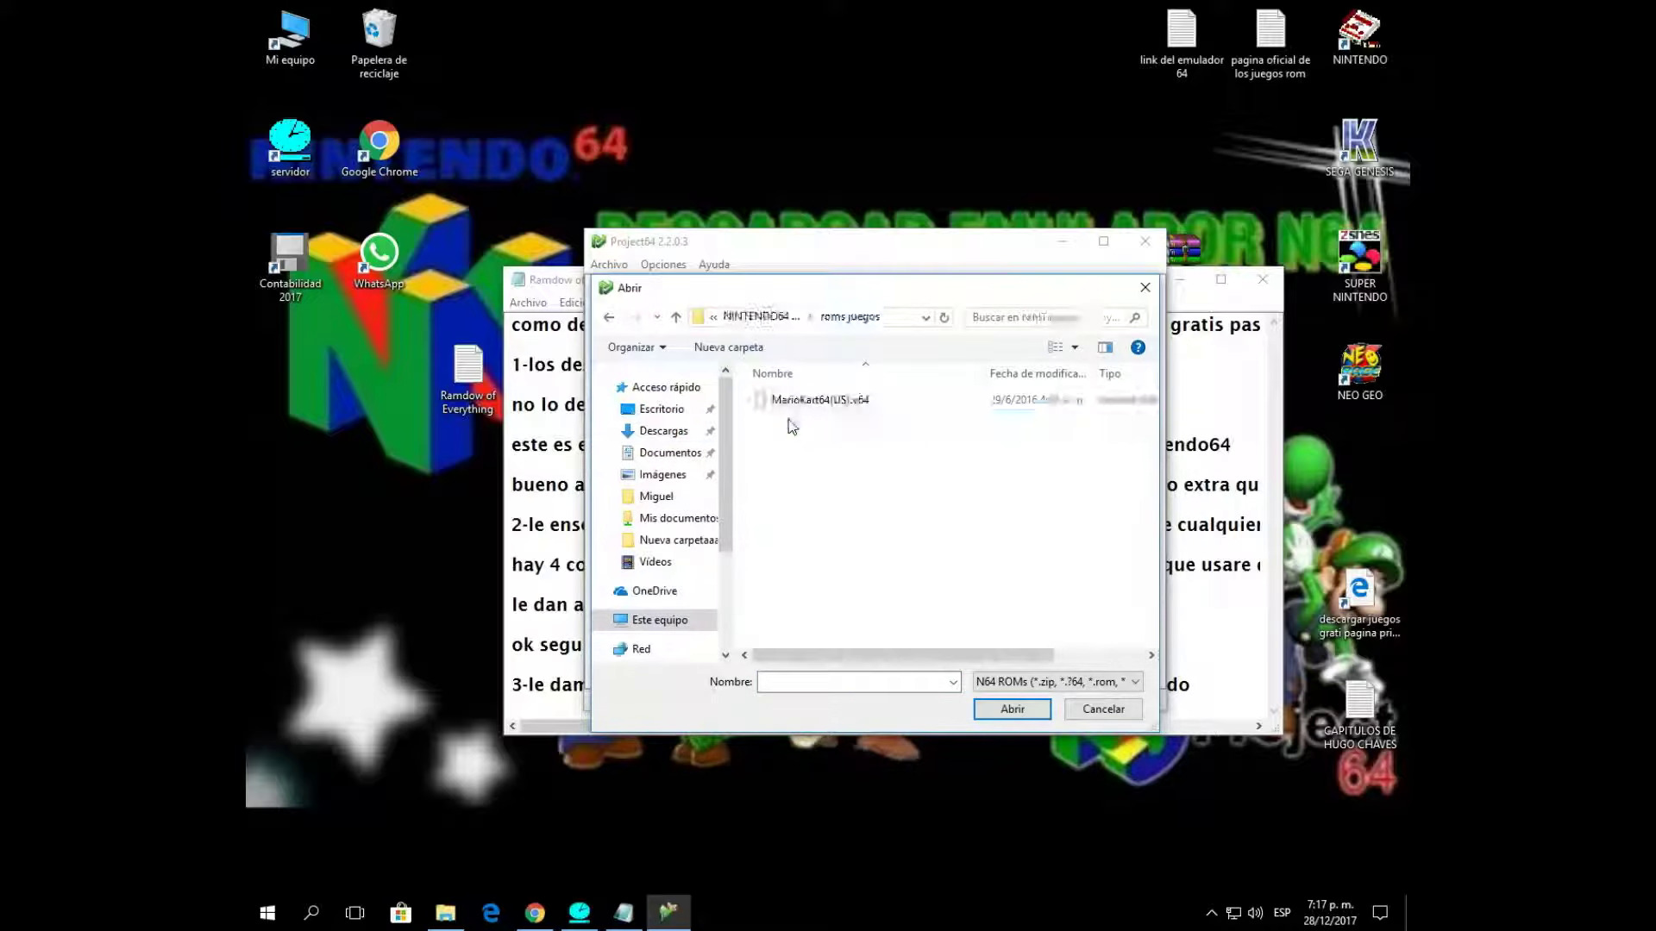
pyautogui.doubleClick(813, 400)
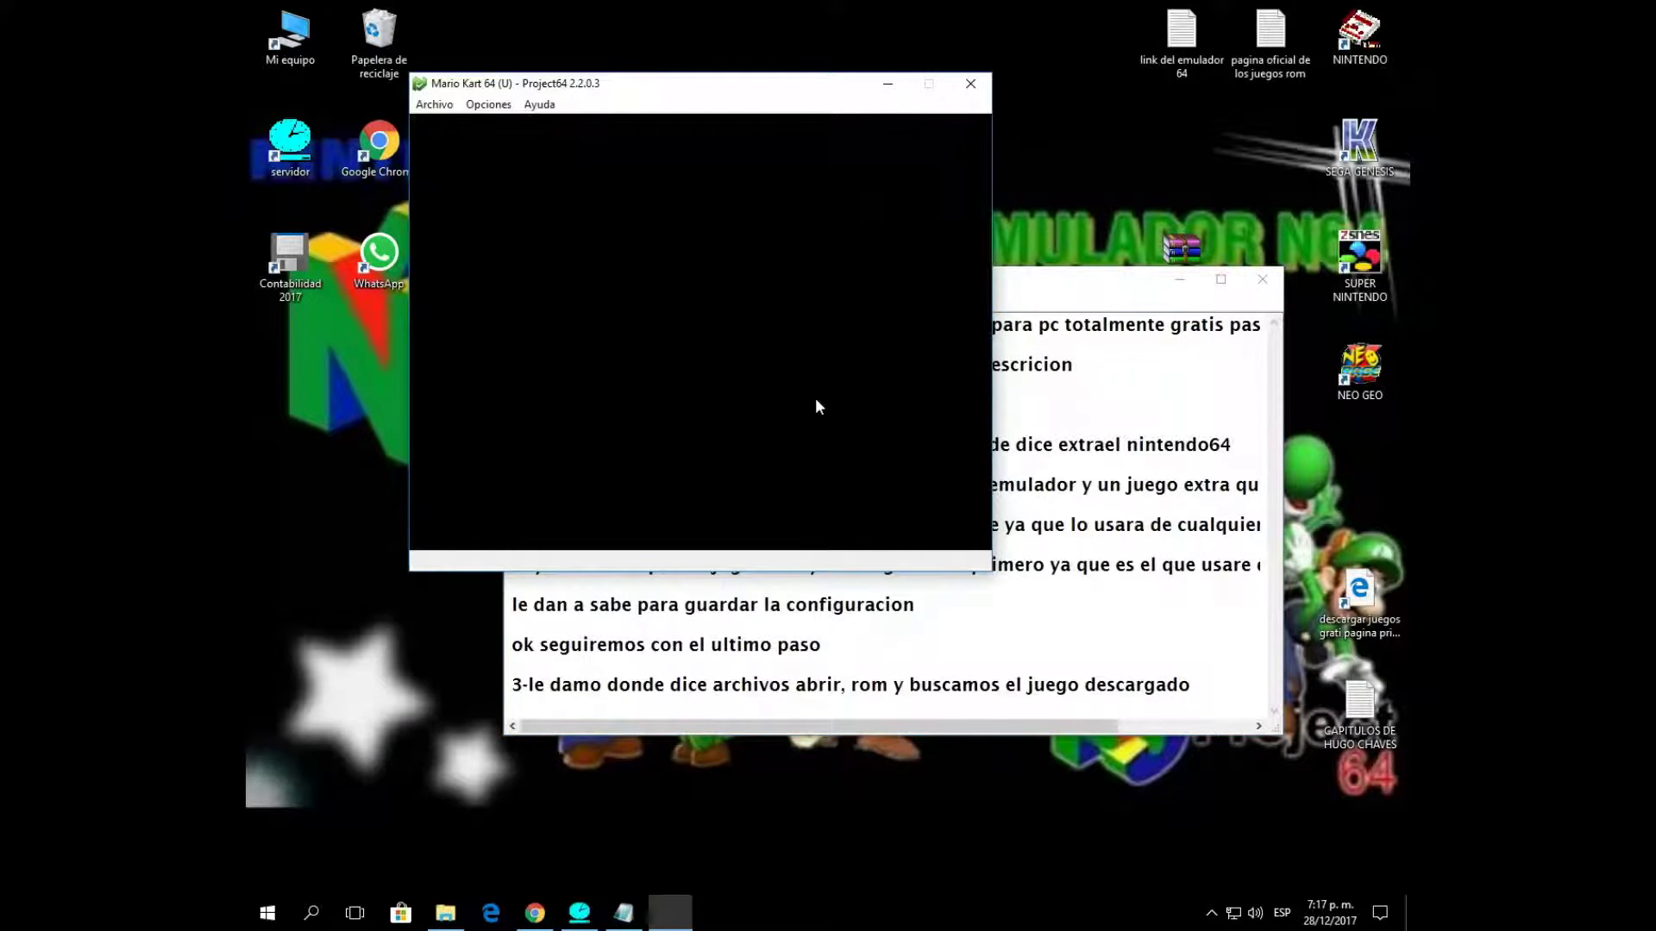
pyautogui.click(667, 88)
pyautogui.moveTo(668, 88); pyautogui.dragTo(817, 119)
# Add the line "veran que aqui tengo el mario kart lo pondre en pantalla completa" to the Notepad note.
pyautogui.click(1197, 684)
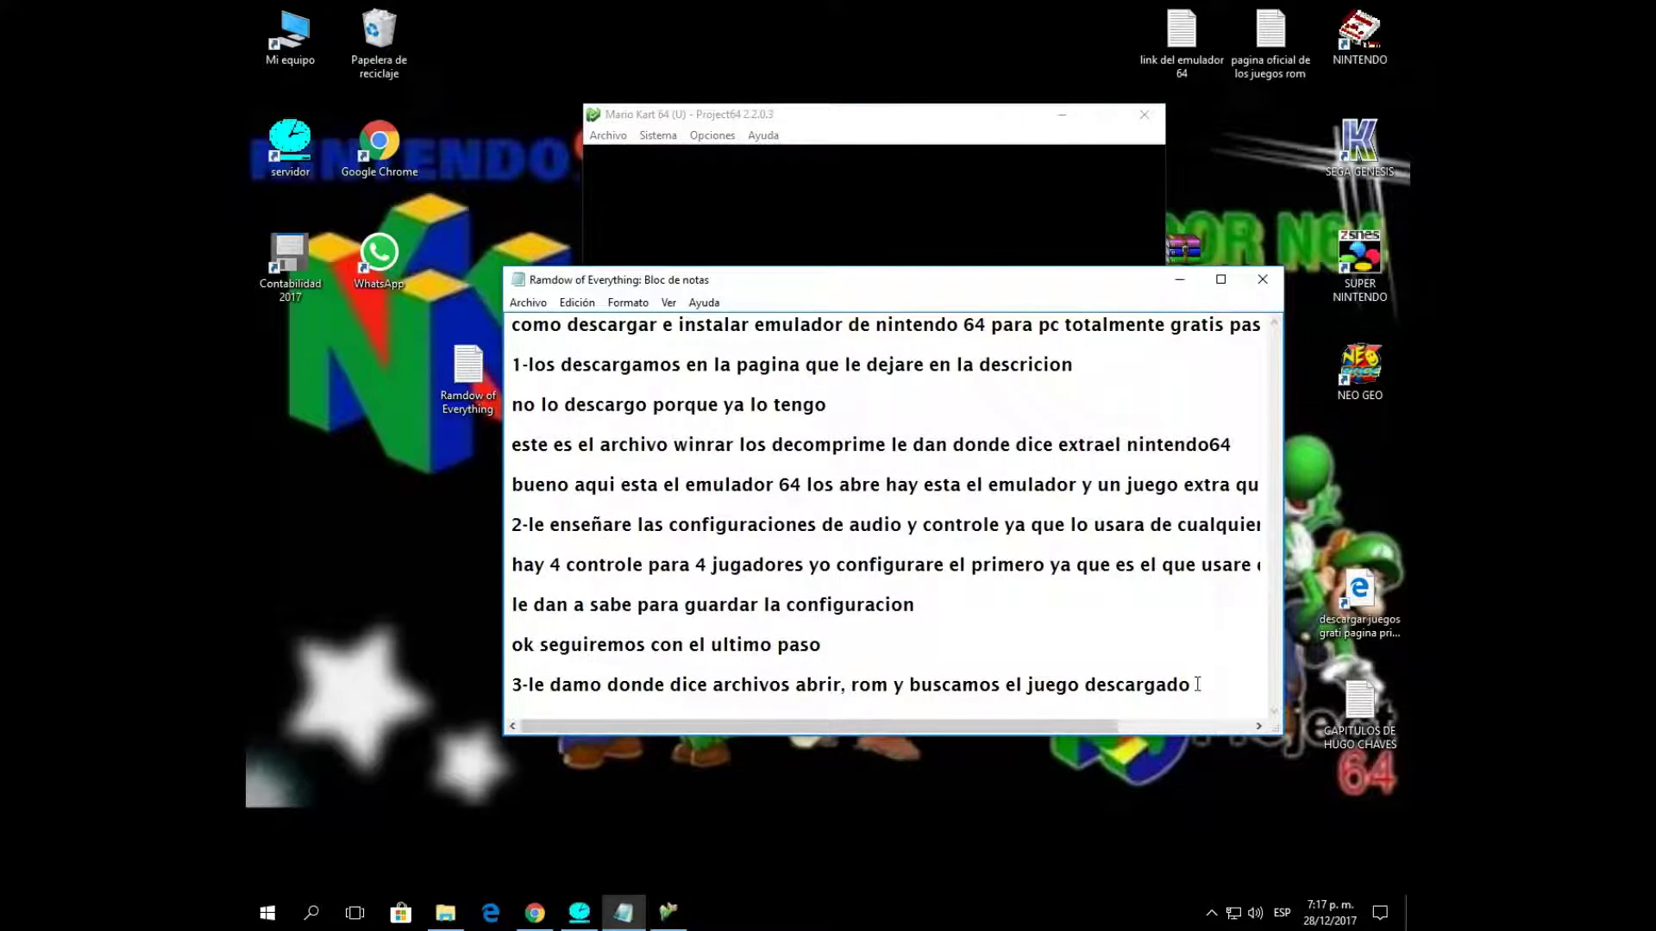
pyautogui.press('Return')
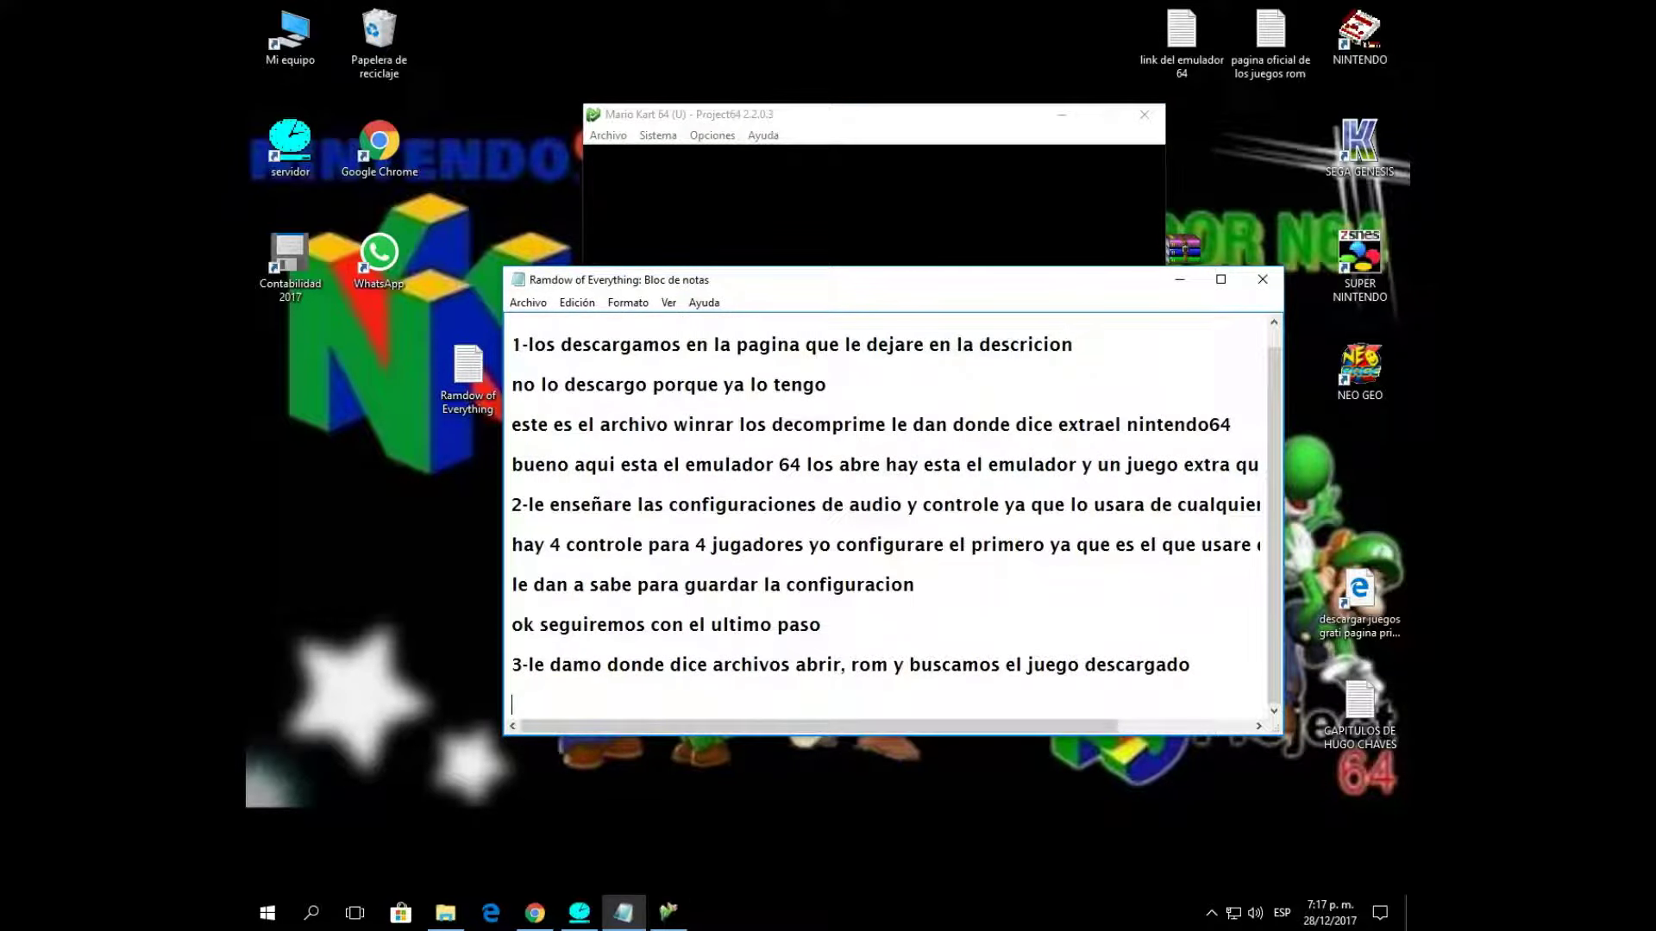
pyautogui.write('veran que aqui tengo el mario')
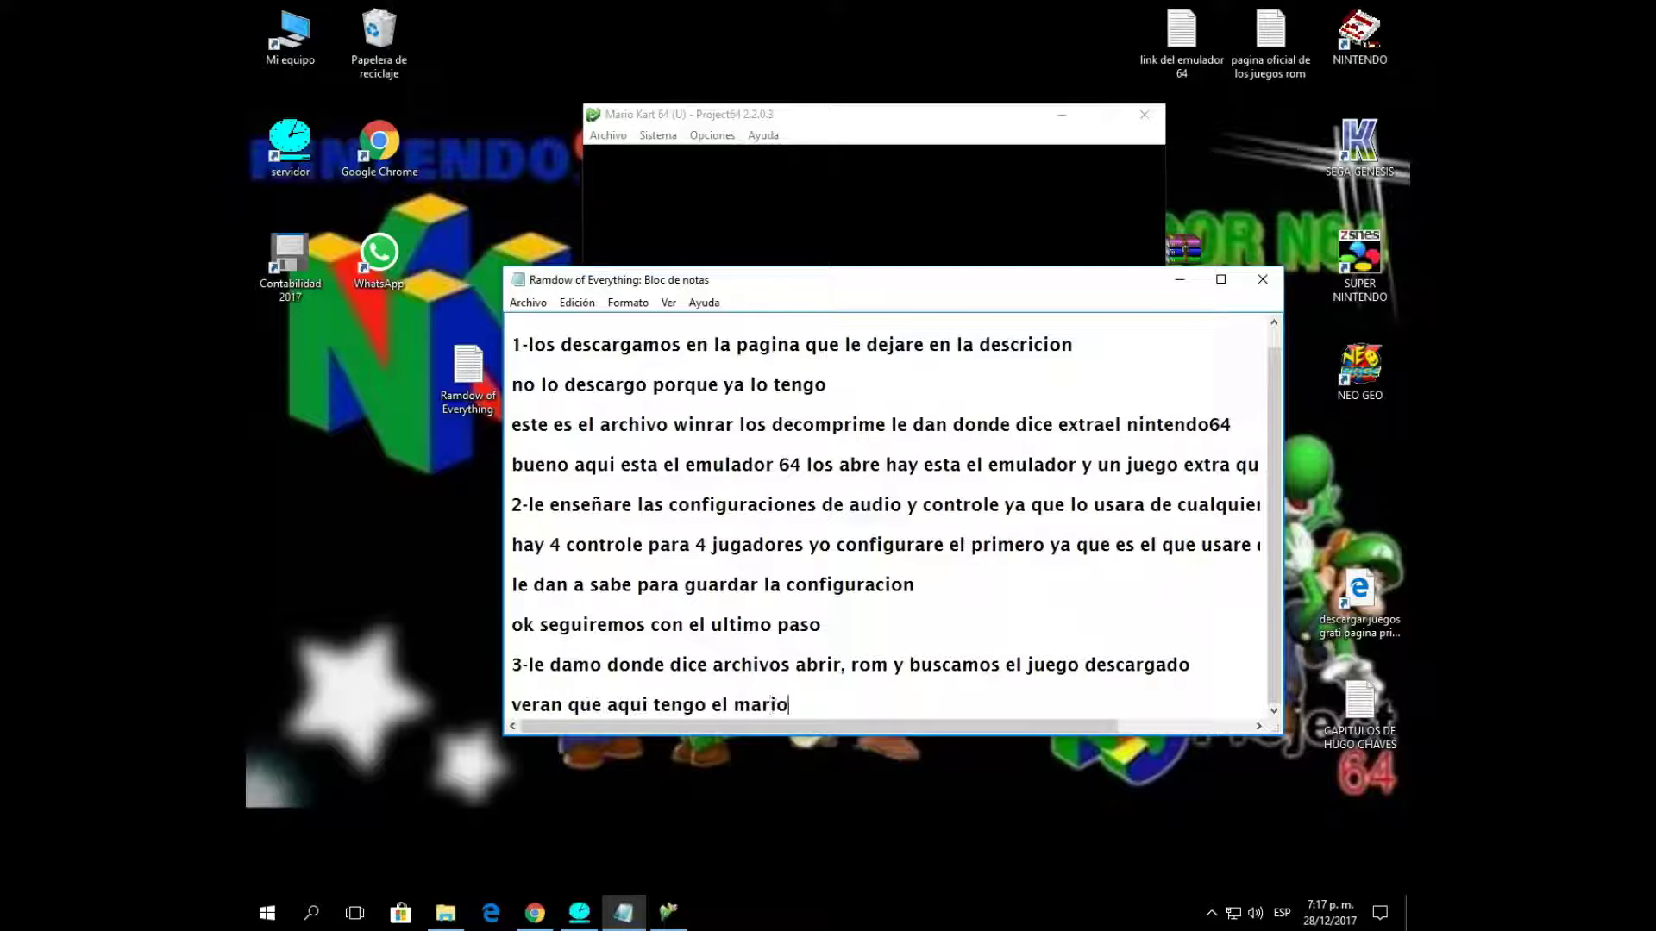
pyautogui.write(' kart')
pyautogui.write('lo pondre en')
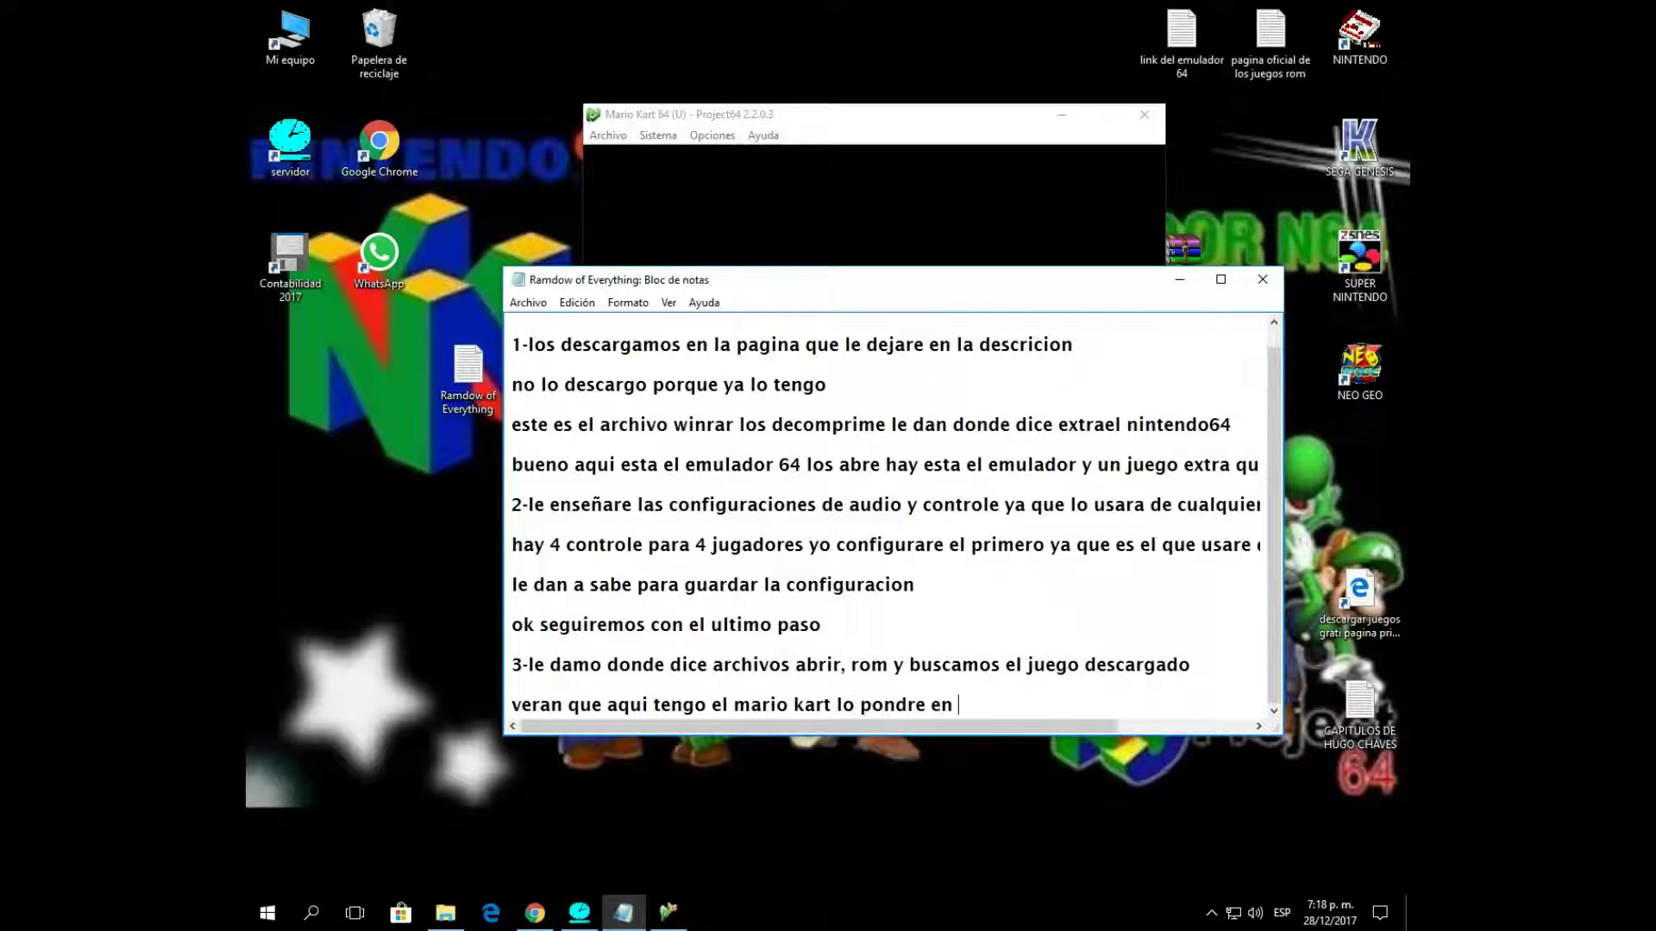
pyautogui.write(' pantalla completa')
# Minimize the note, look through Project64's command lists and switch Mario Kart 64 to full screen.
pyautogui.click(1180, 278)
pyautogui.click(712, 136)
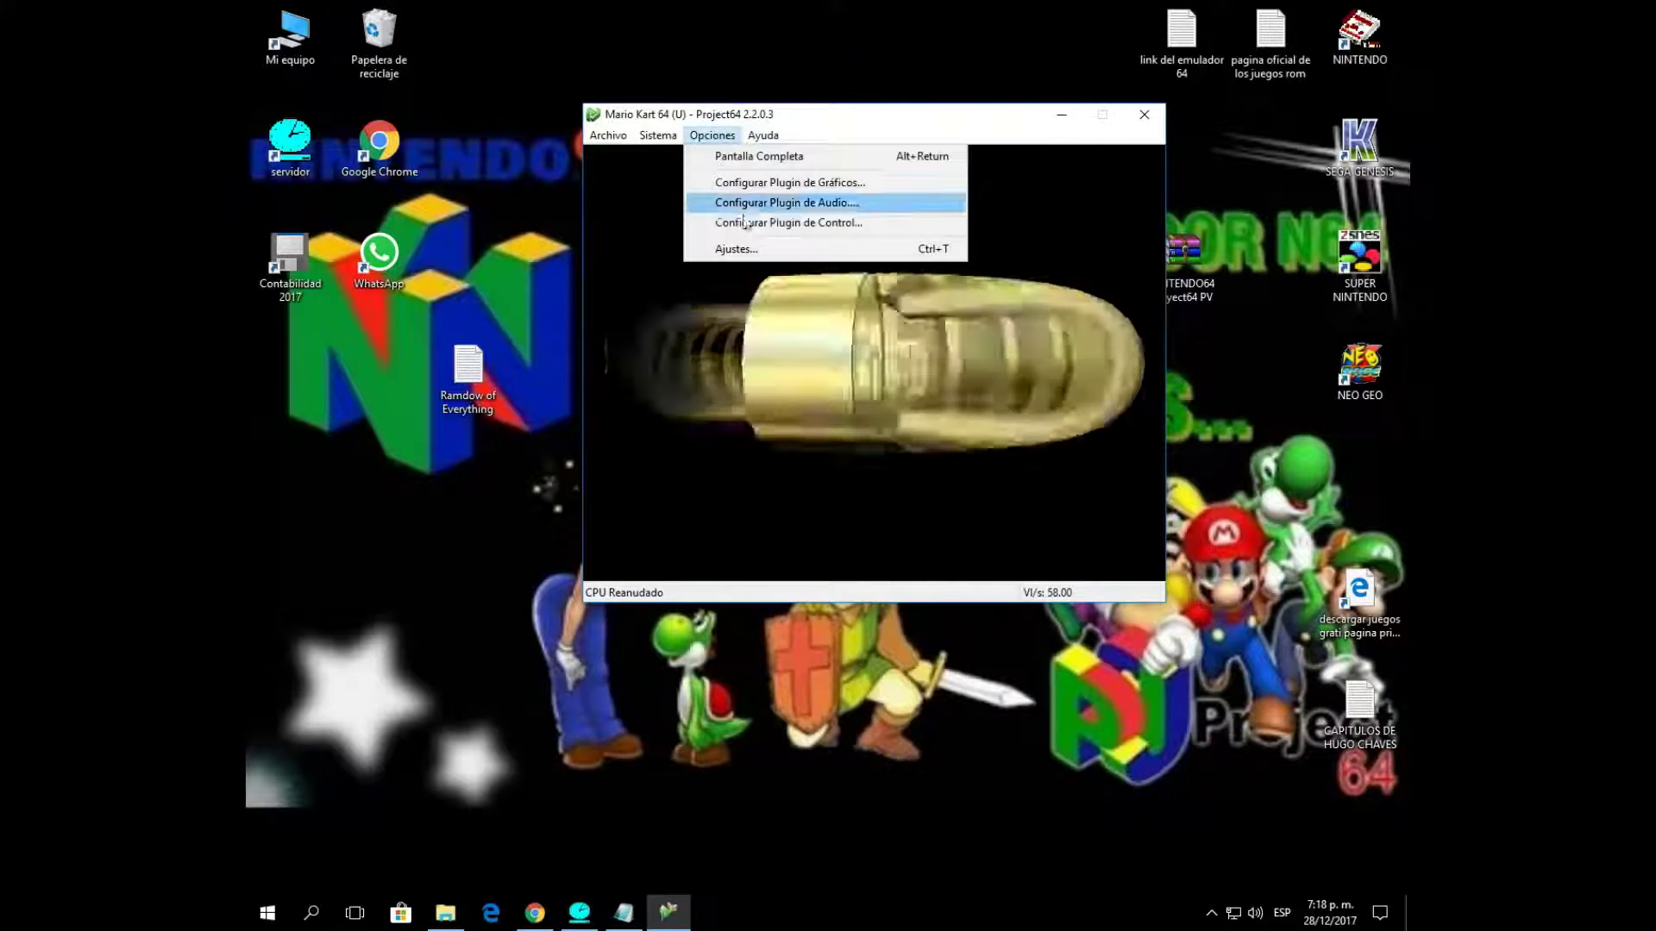
pyautogui.moveTo(669, 144)
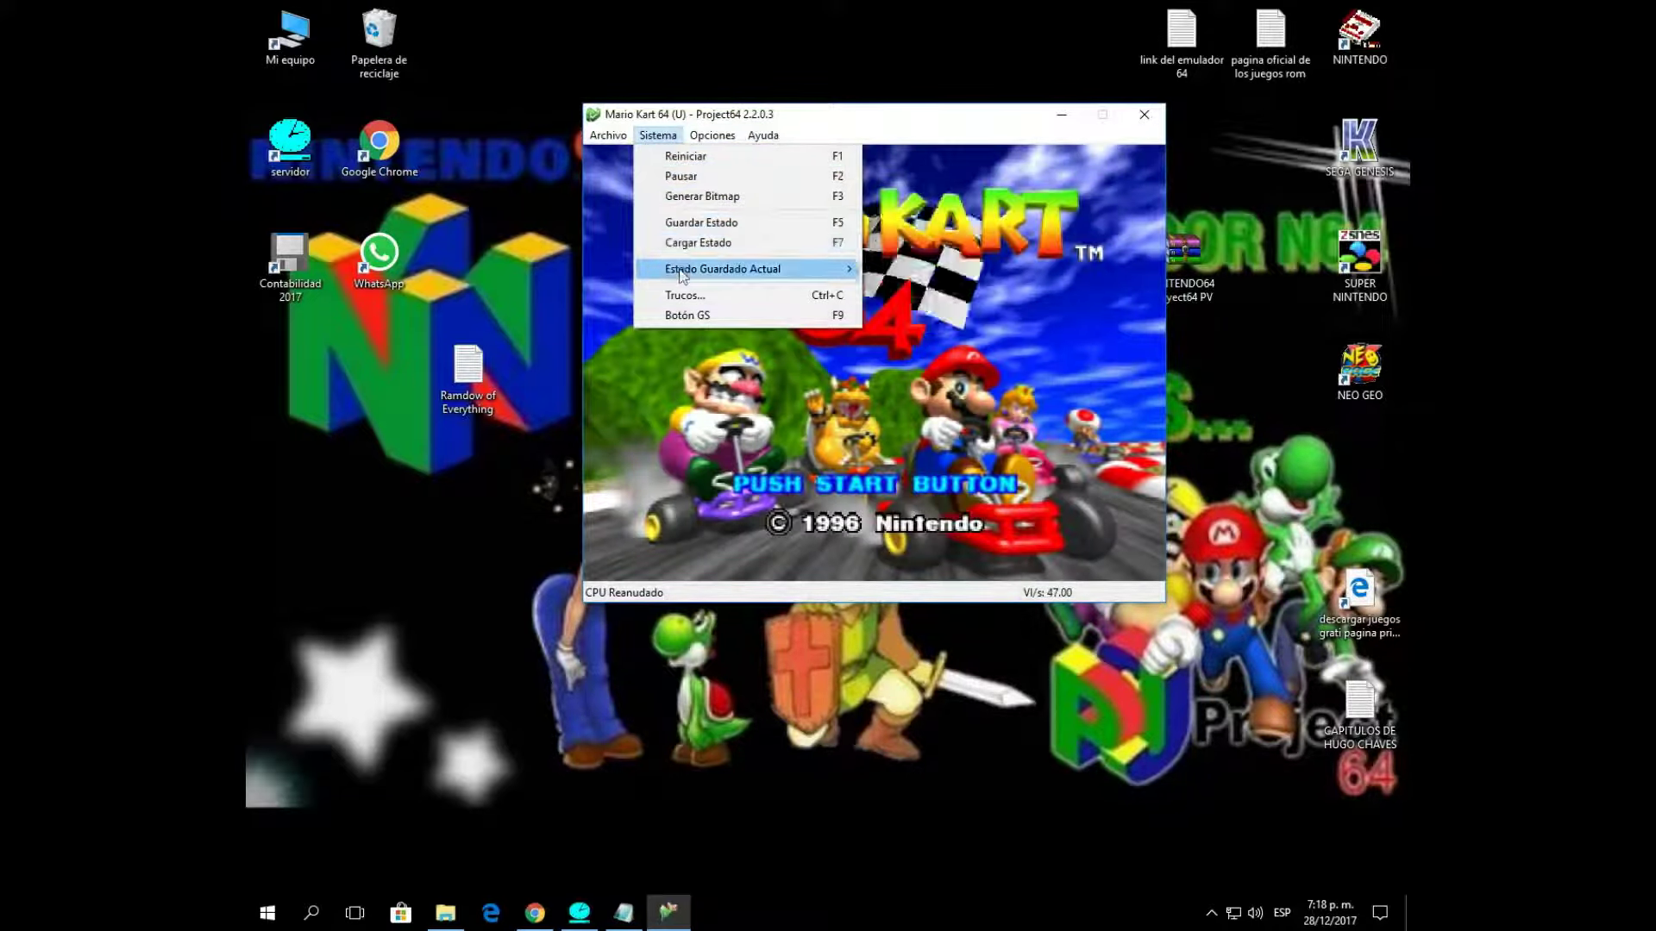
pyautogui.moveTo(620, 136)
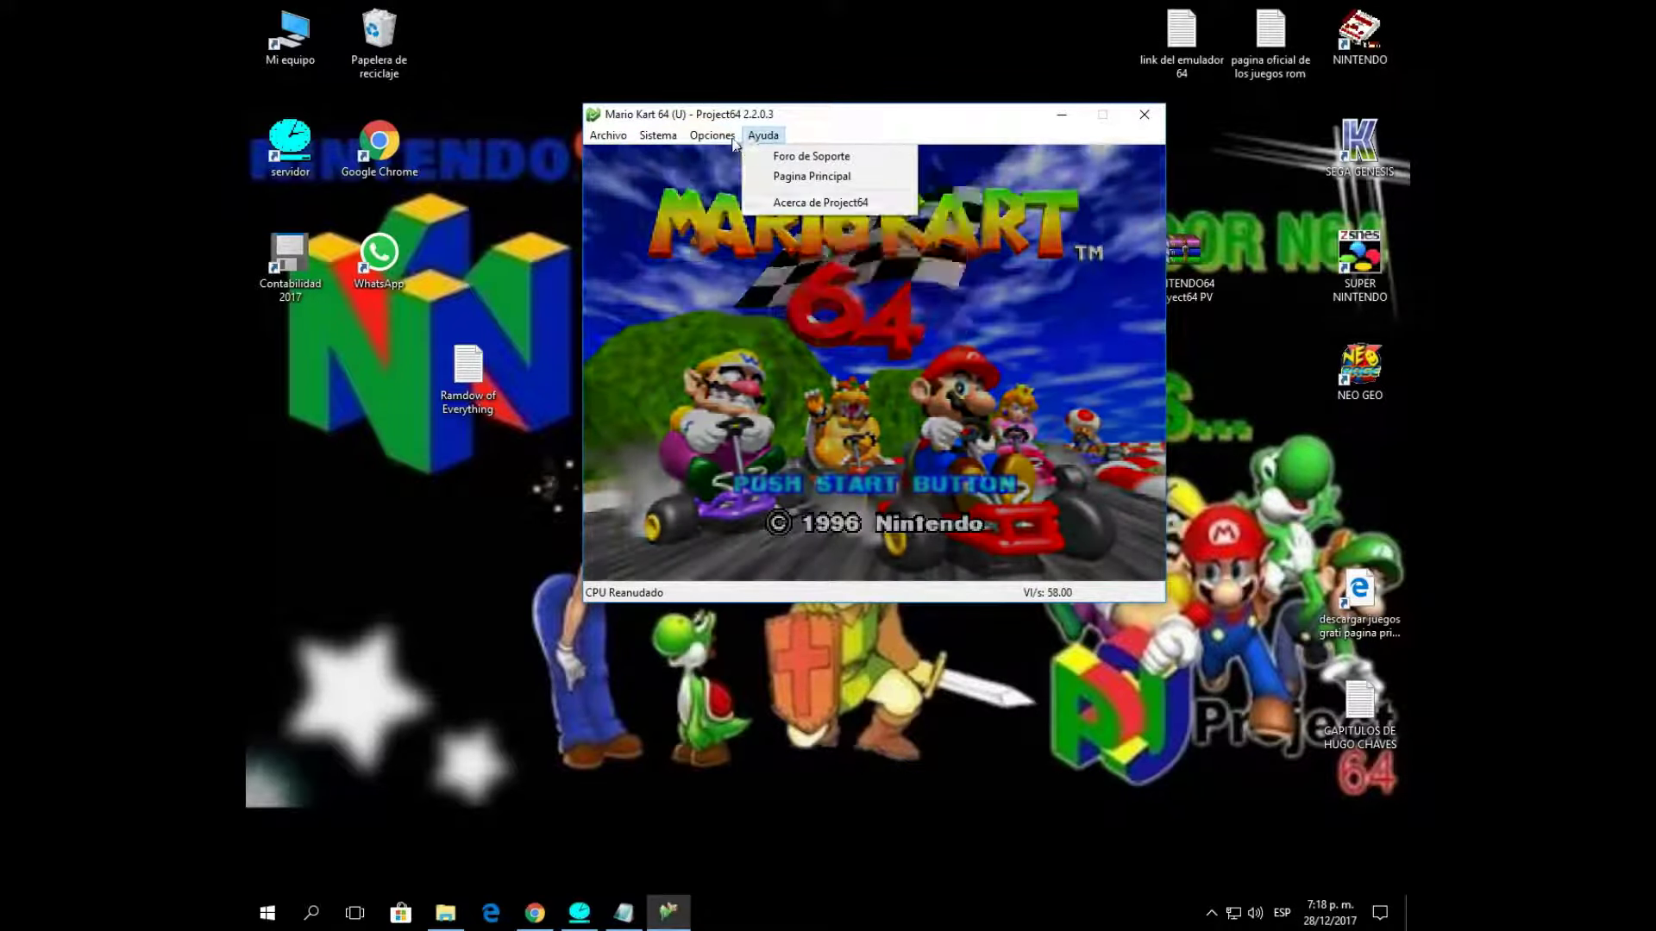
pyautogui.click(742, 156)
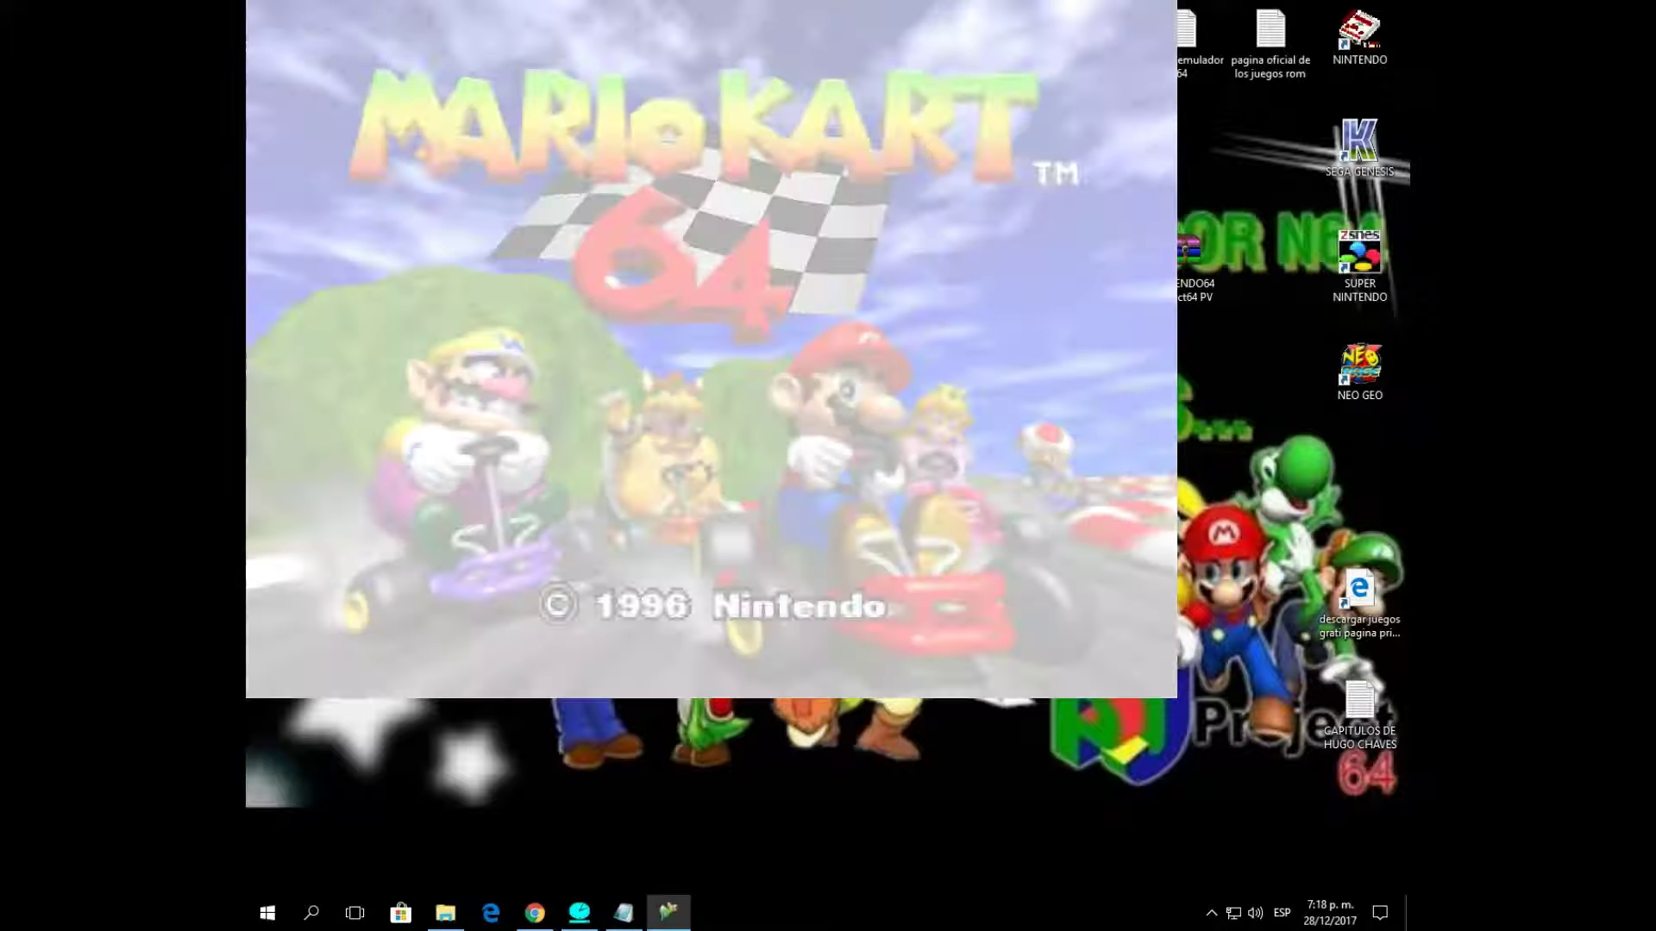
# Start Mario Kart 64 from its title screen and confirm a 1P Mario GP game.
pyautogui.press('Return')
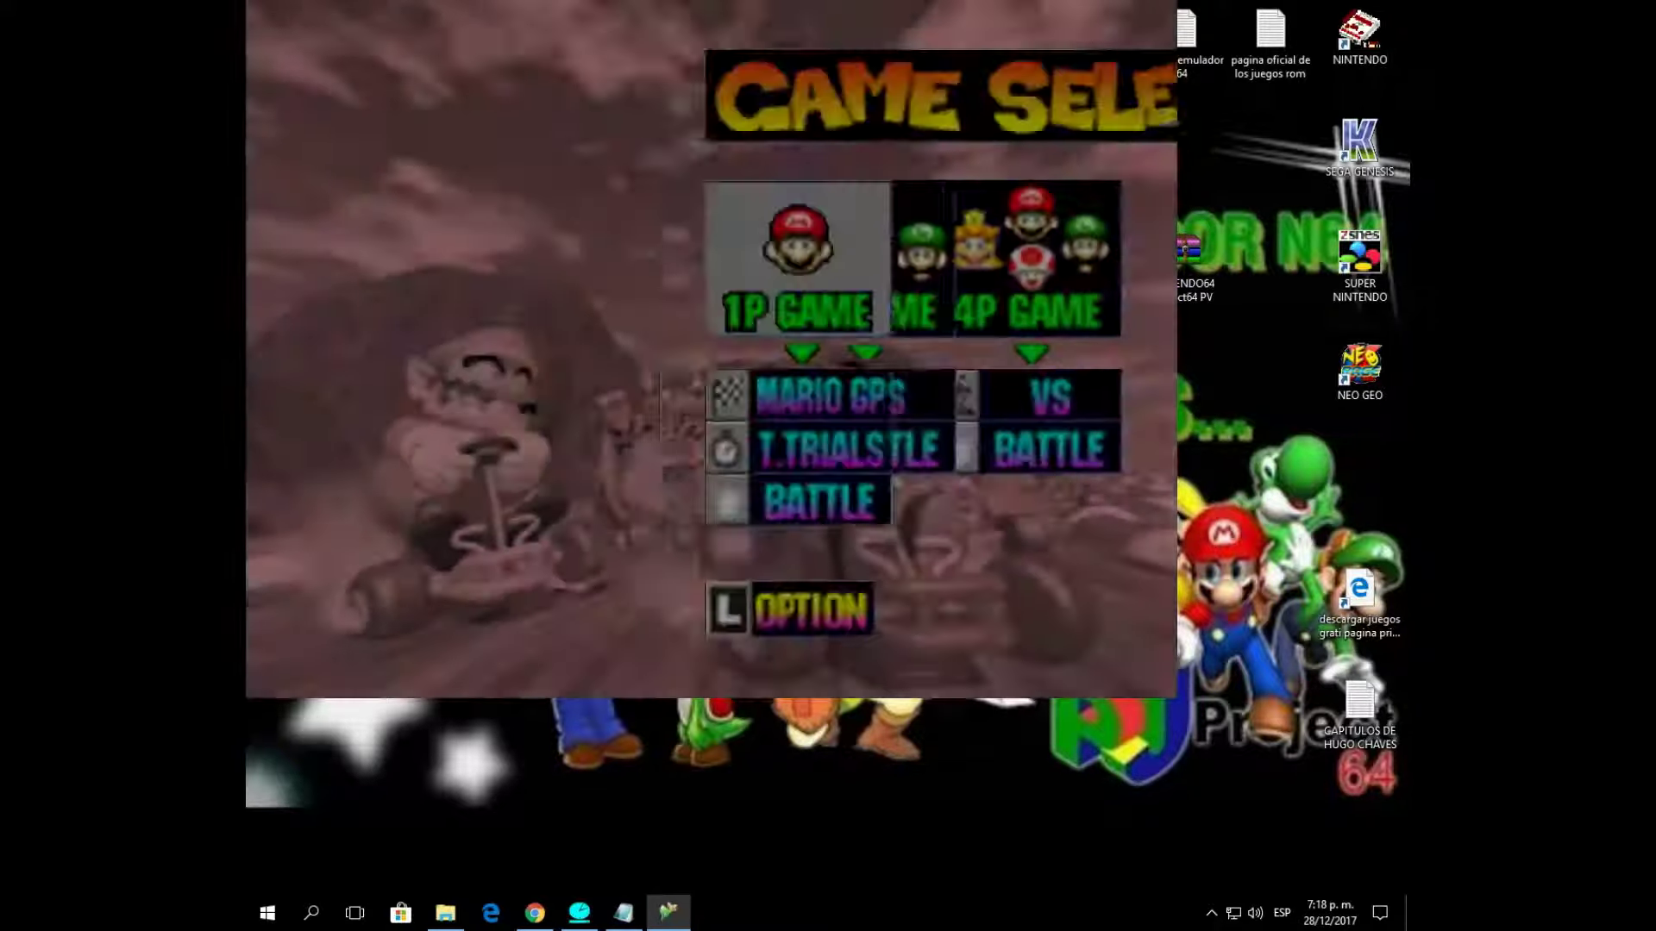
pyautogui.press('c')
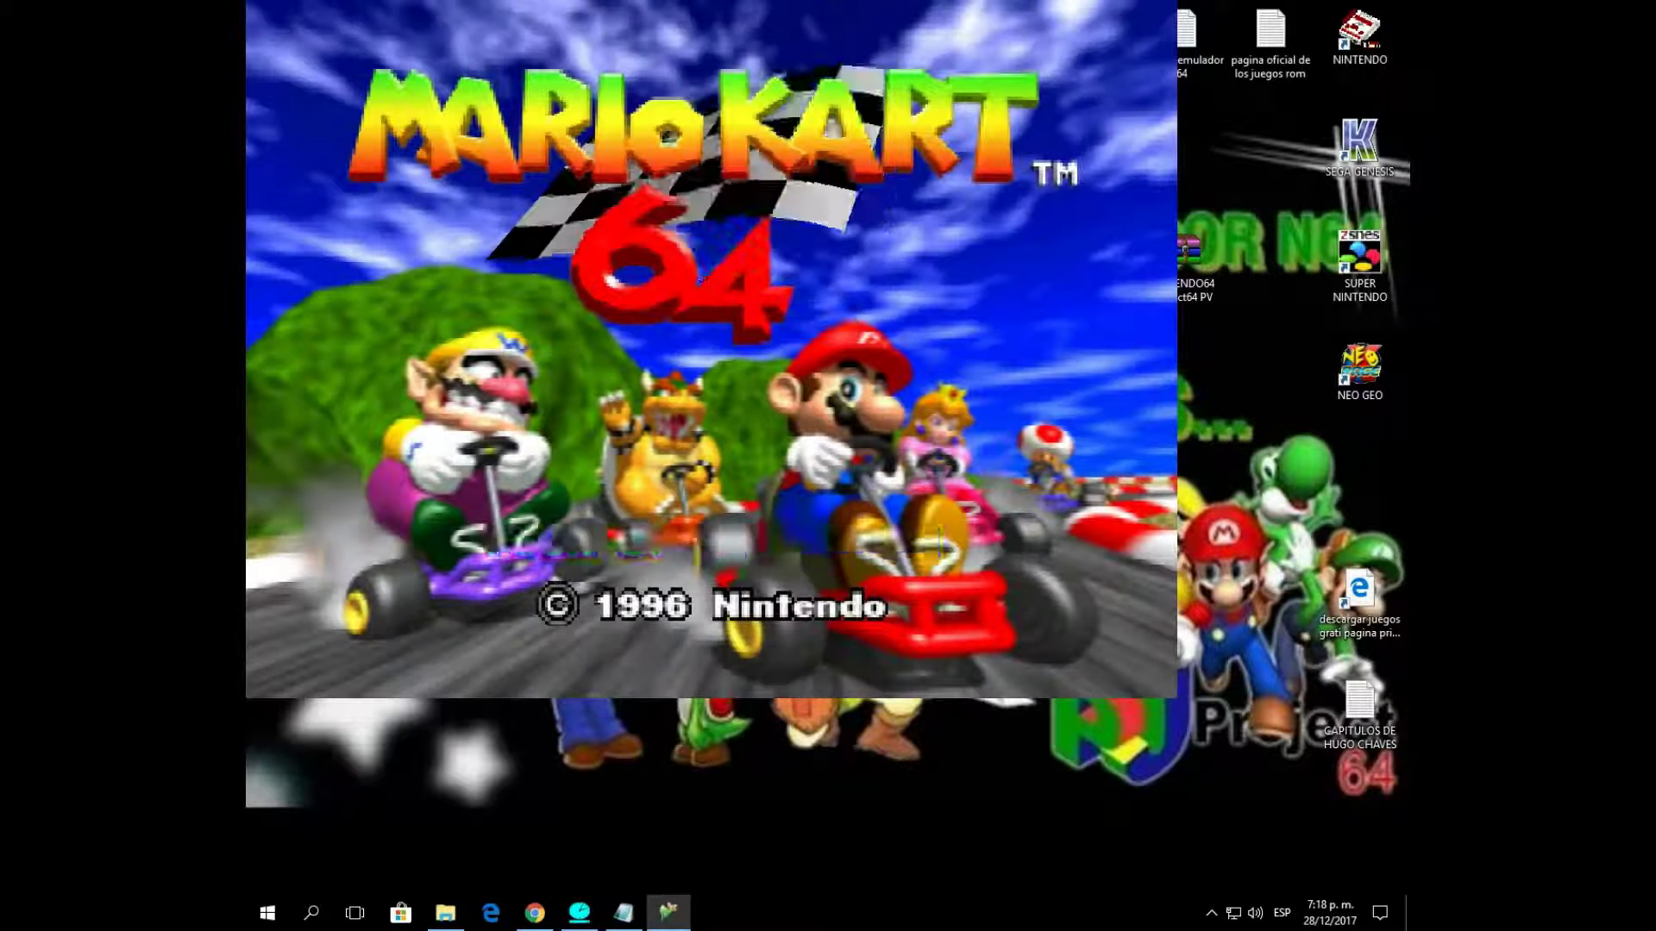
pyautogui.press('Return')
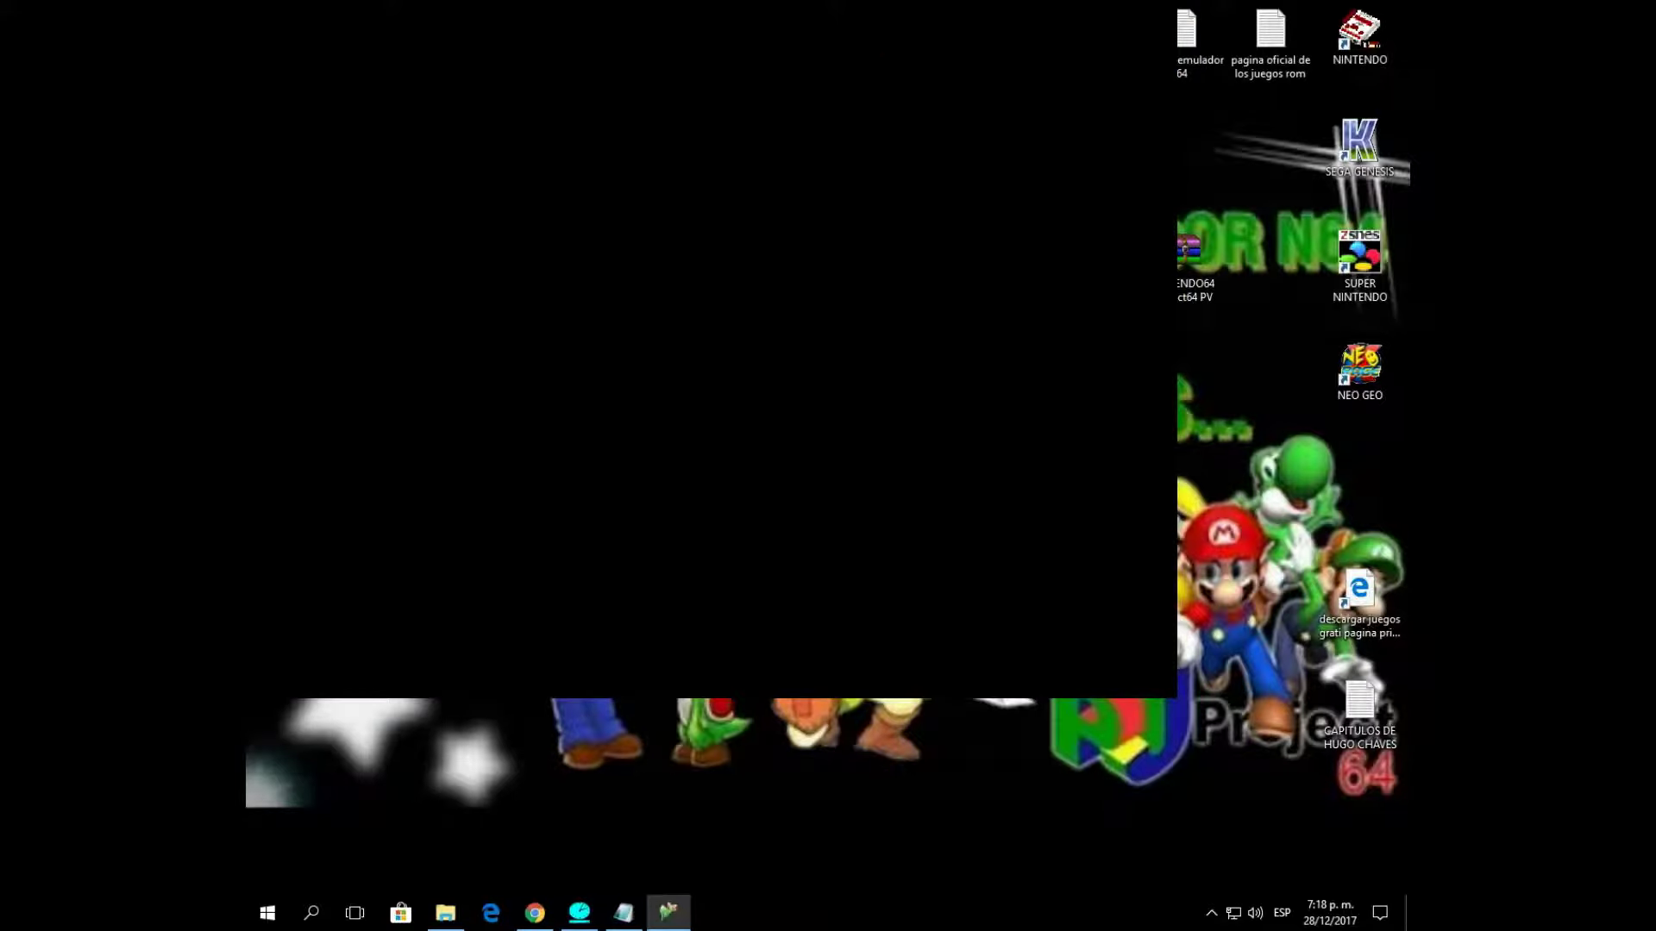
pyautogui.press('Return')
pyautogui.press('Return')
pyautogui.press('Return')
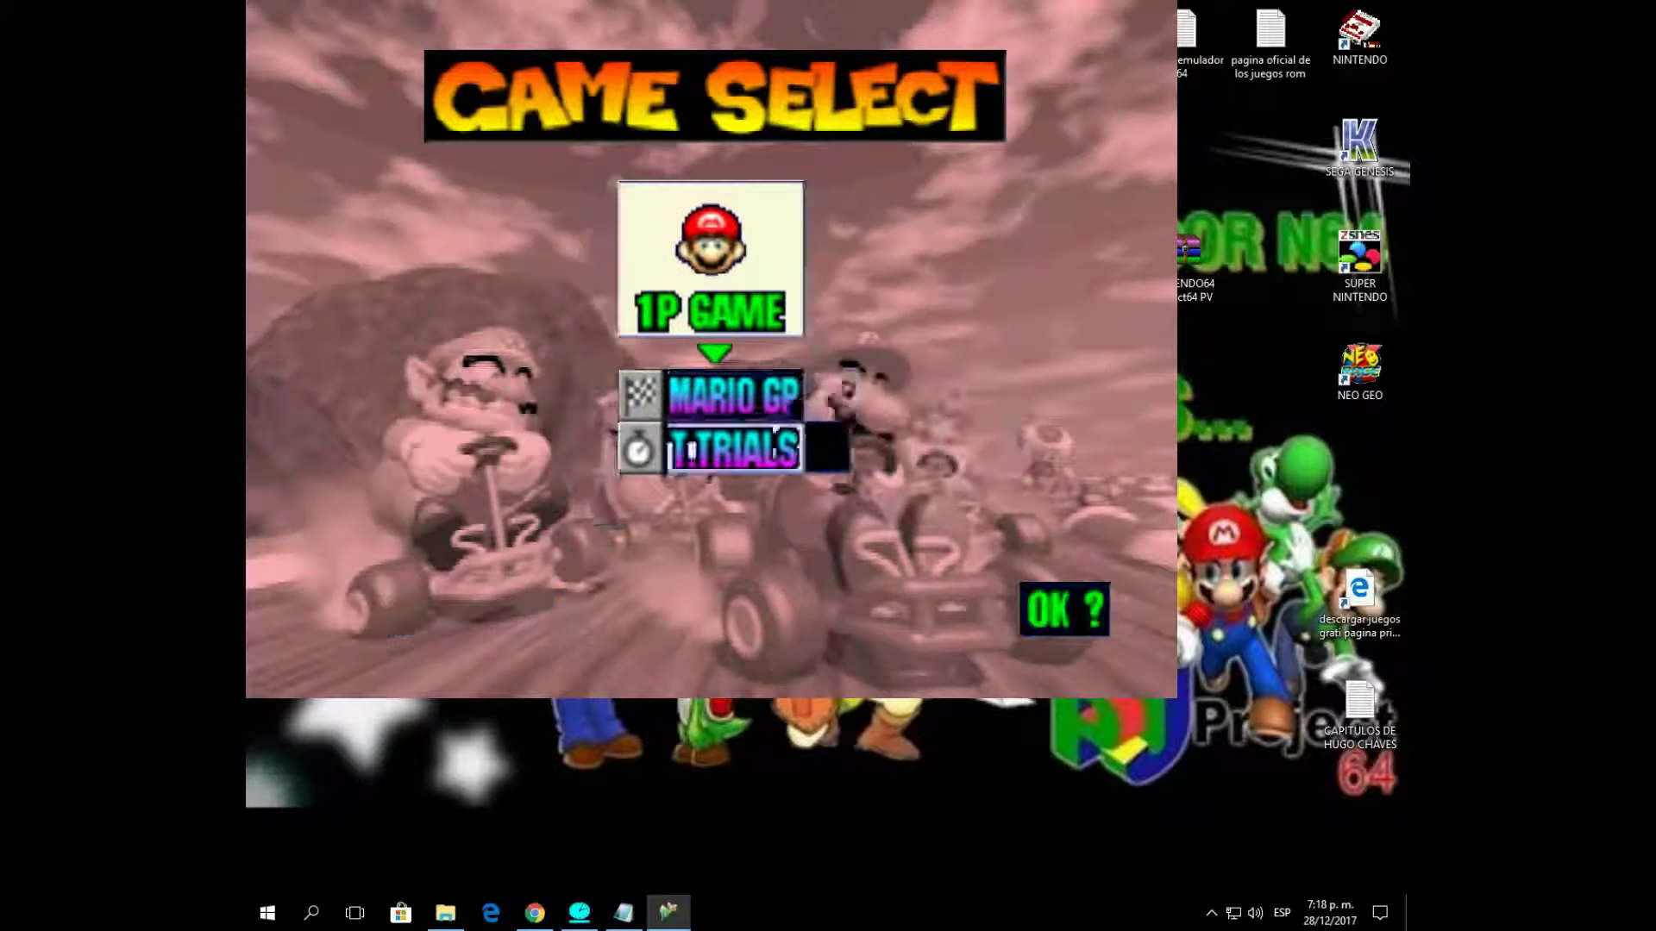
pyautogui.press('Return')
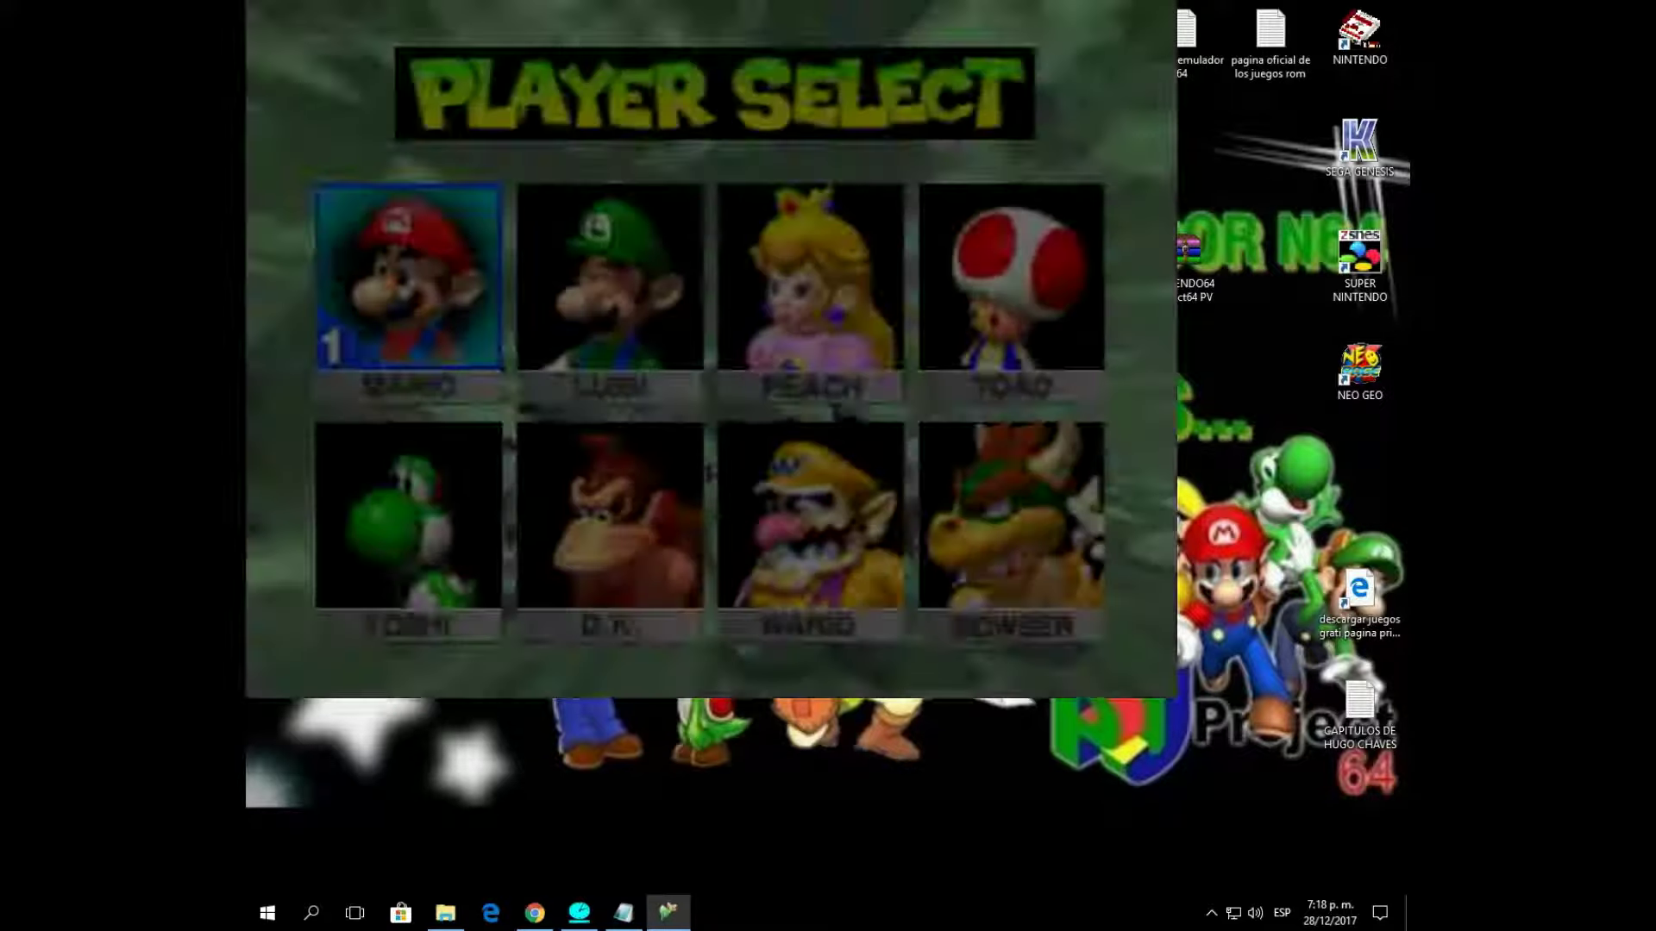
# Select Yoshi as the racer and confirm the player choice.
pyautogui.press('Down')
pyautogui.press('Return')
pyautogui.press('Return')
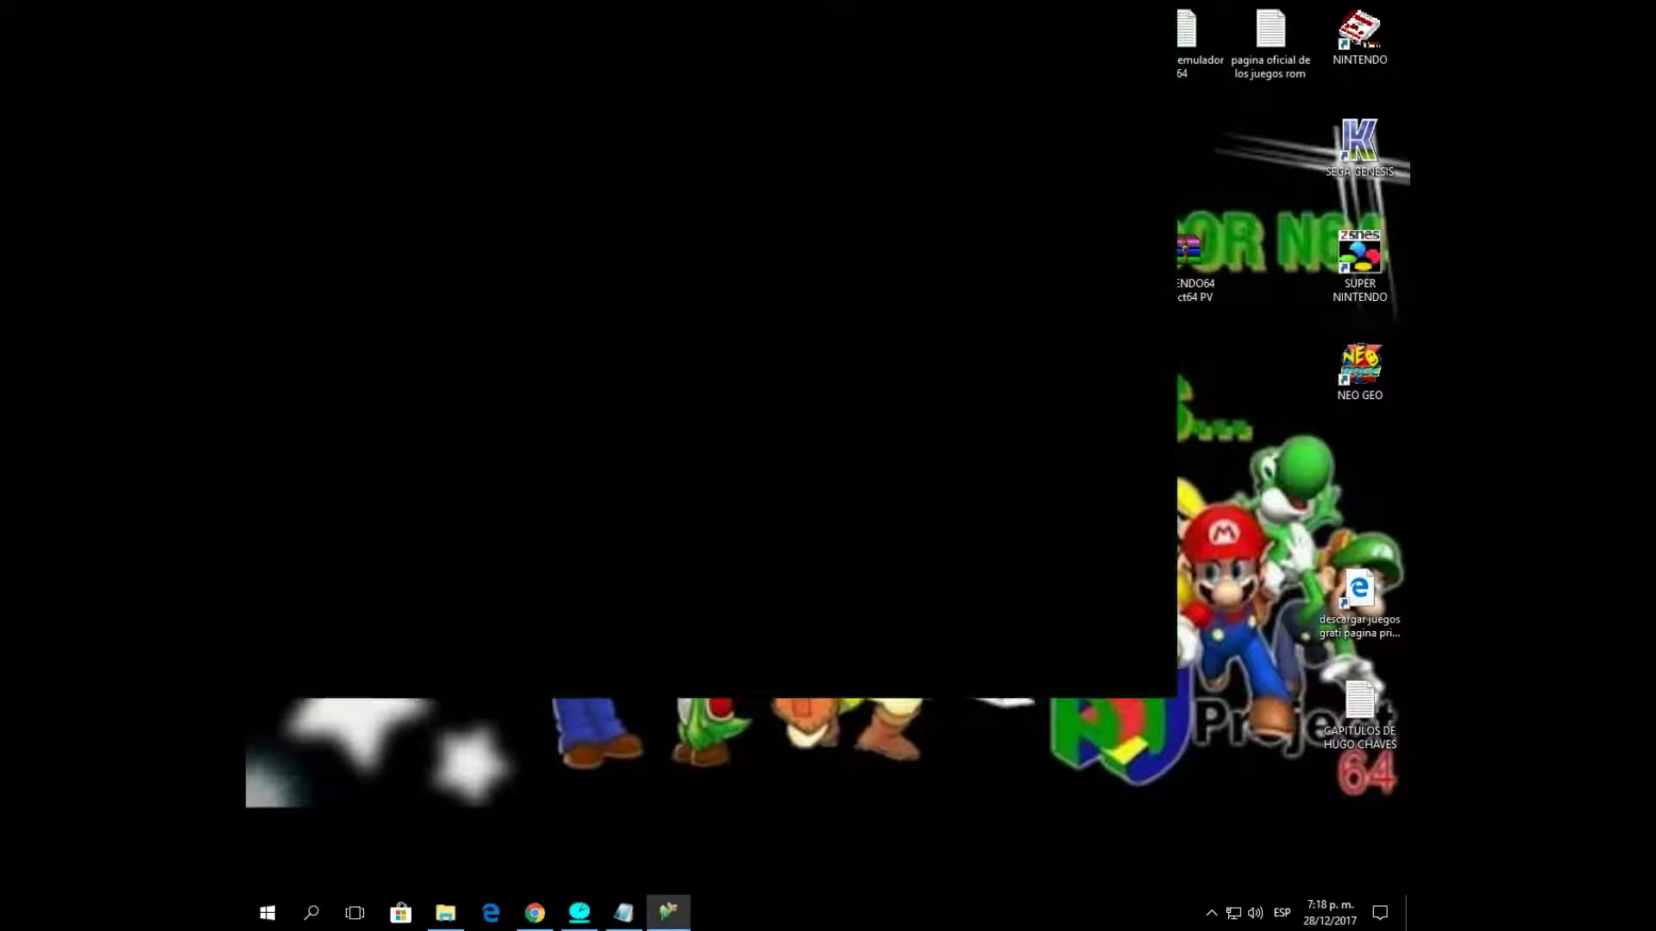
# Browse the cups, confirm one to start the race, and use the star item during lap 1.
pyautogui.press('Right')
pyautogui.press('Right')
pyautogui.press('Left')
pyautogui.press('Left')
pyautogui.press('Return')
pyautogui.press('Return')
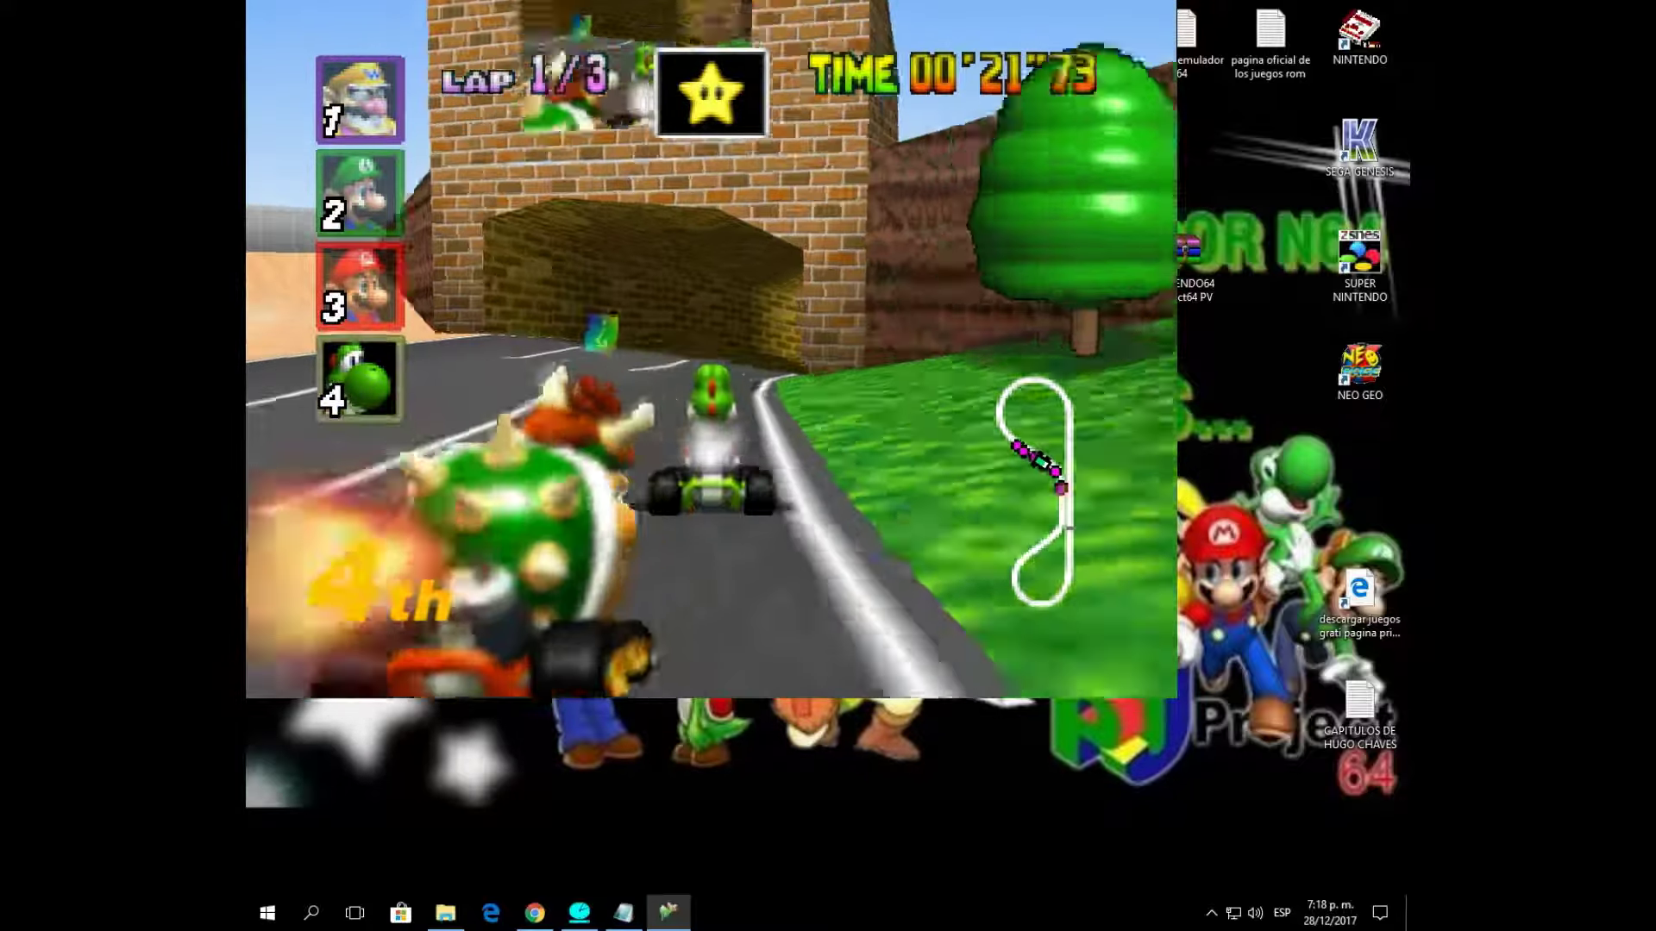
pyautogui.press('z')
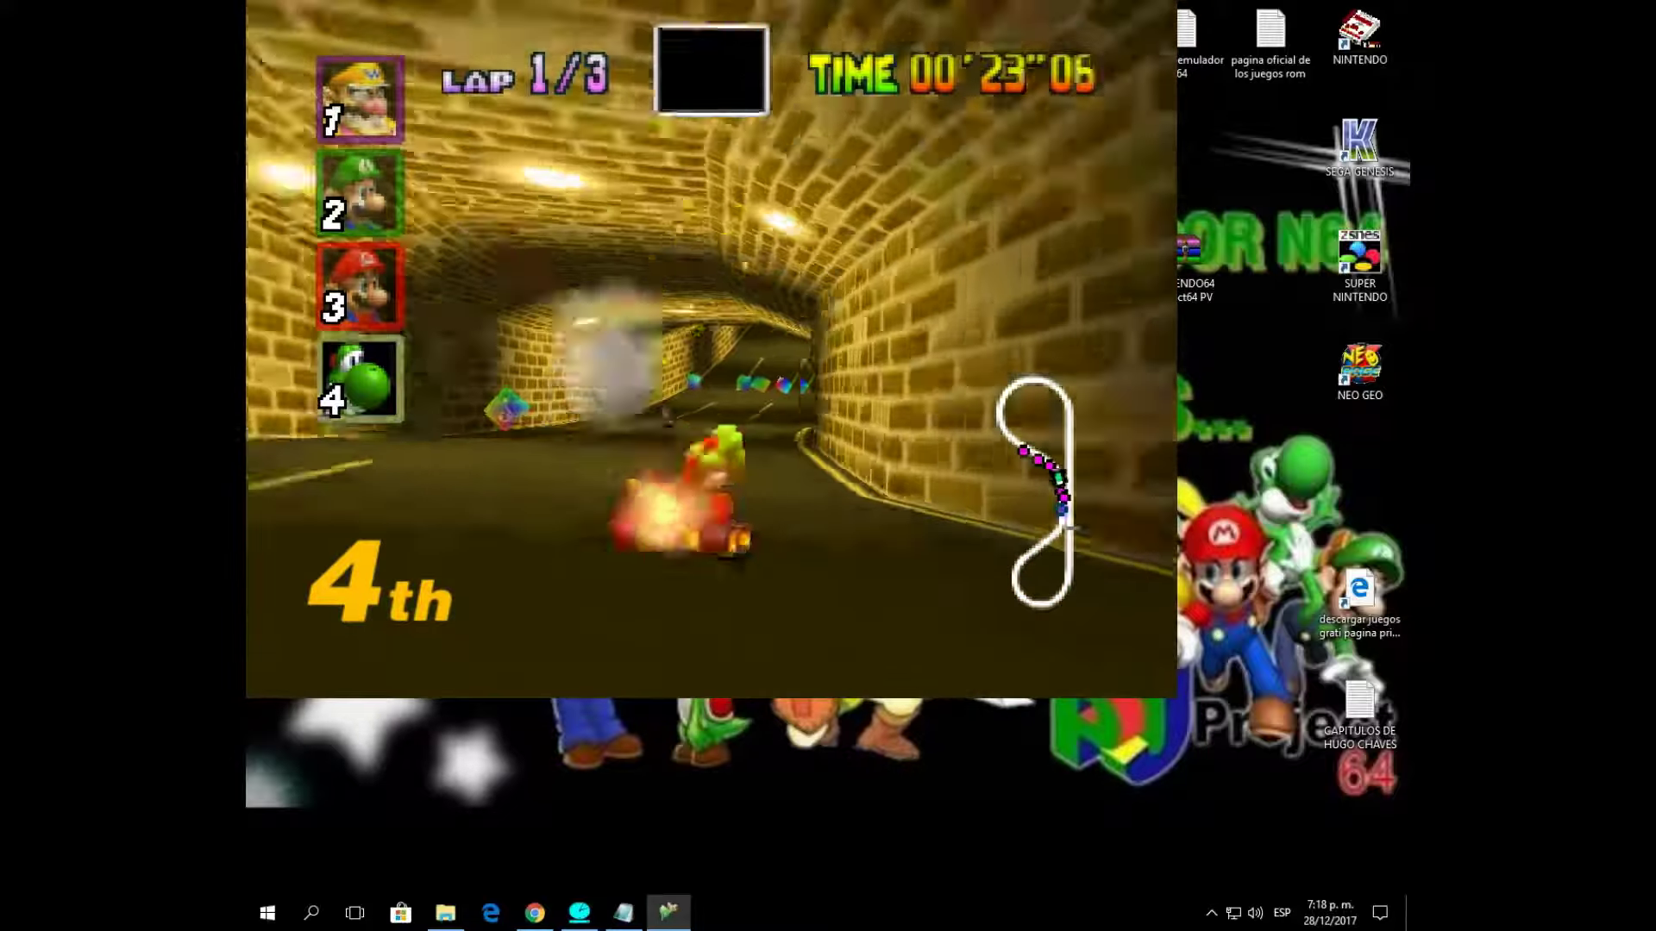